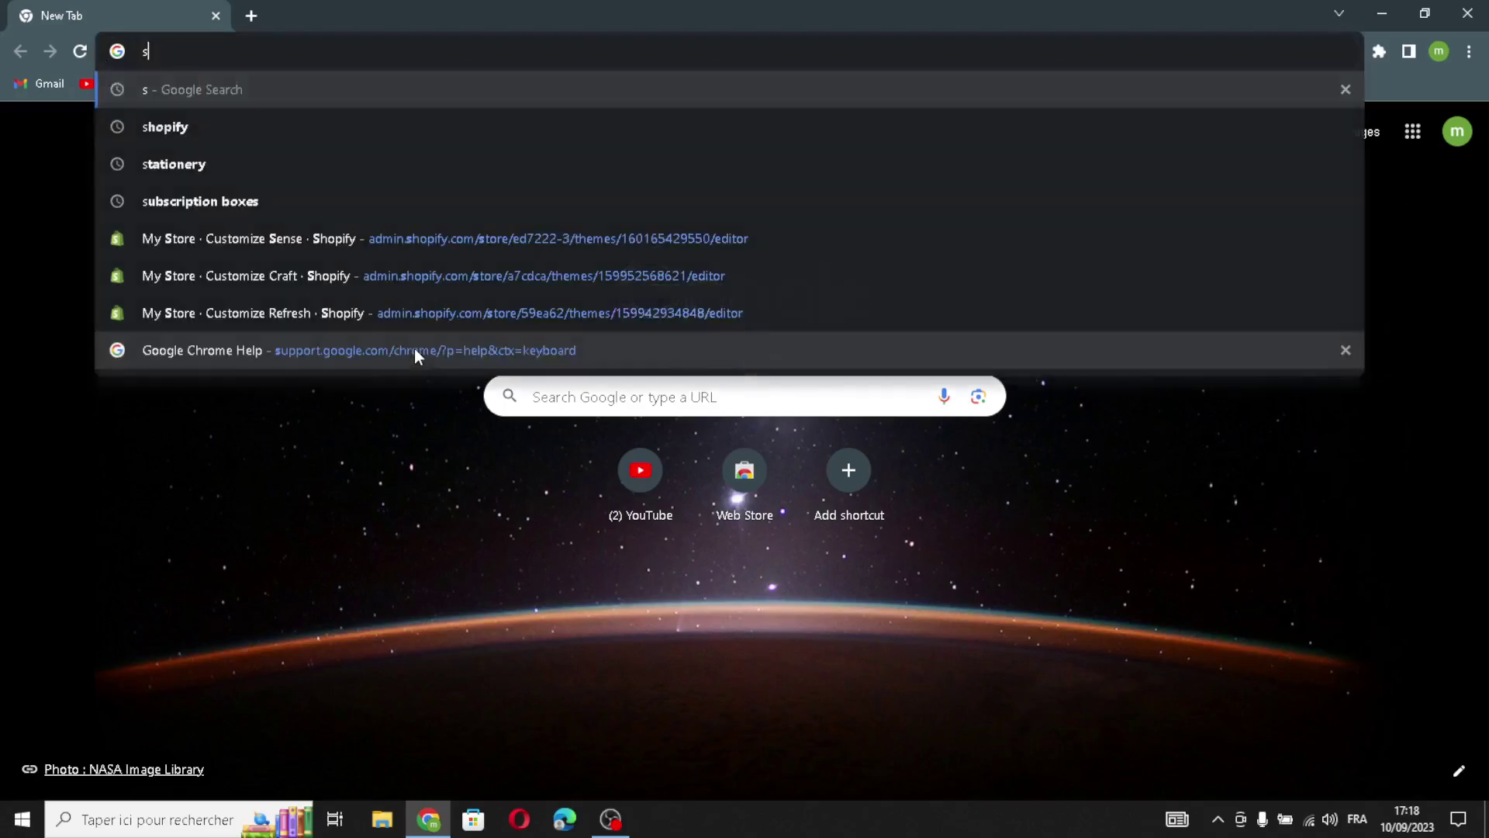
Step: Open Shopify's free-trial page from a web search for shopify and start a free trial with the account's e-mail address
left_click(418, 143)
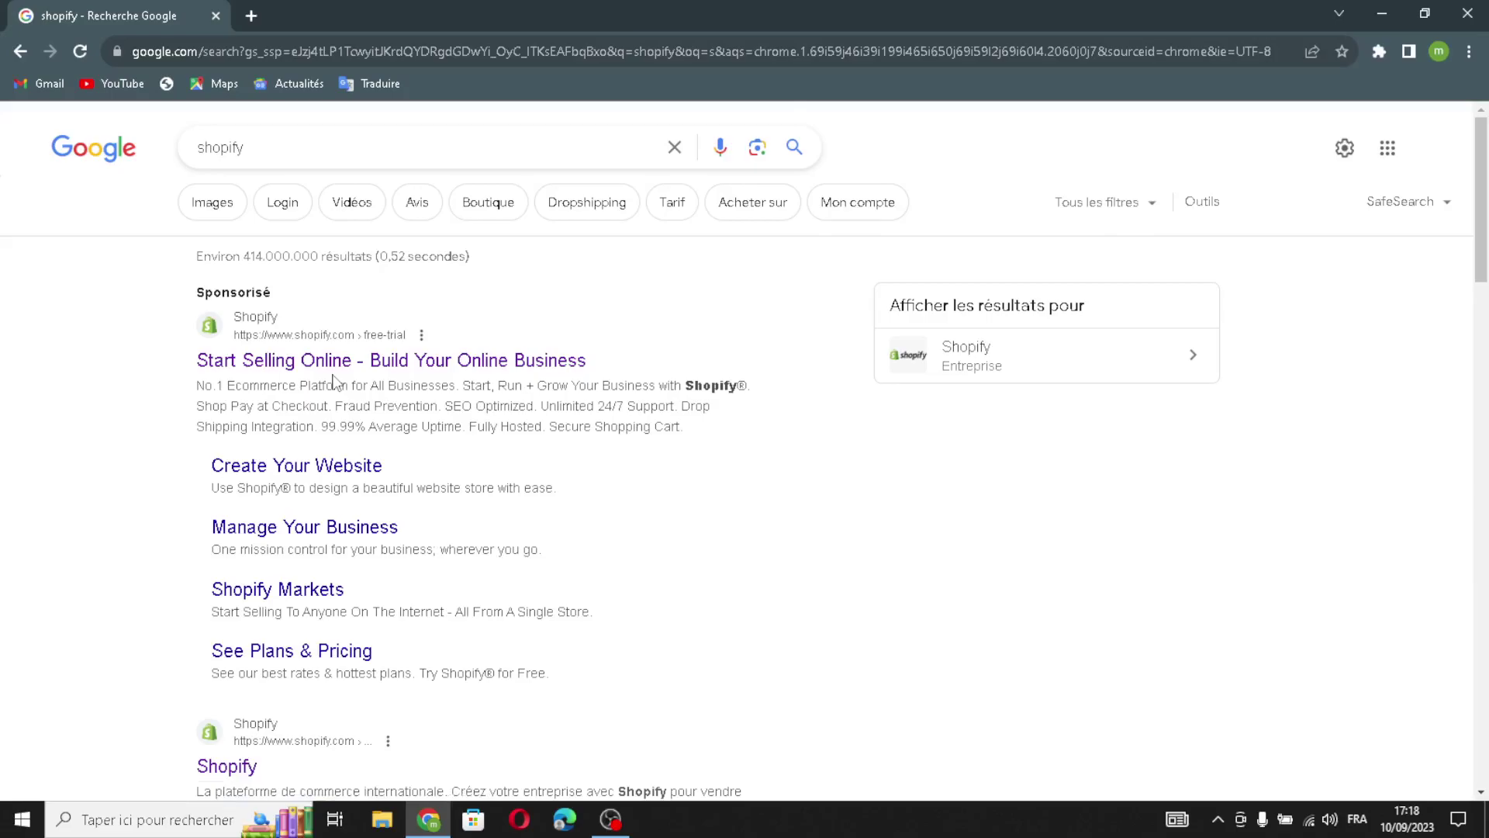
left_click(390, 362)
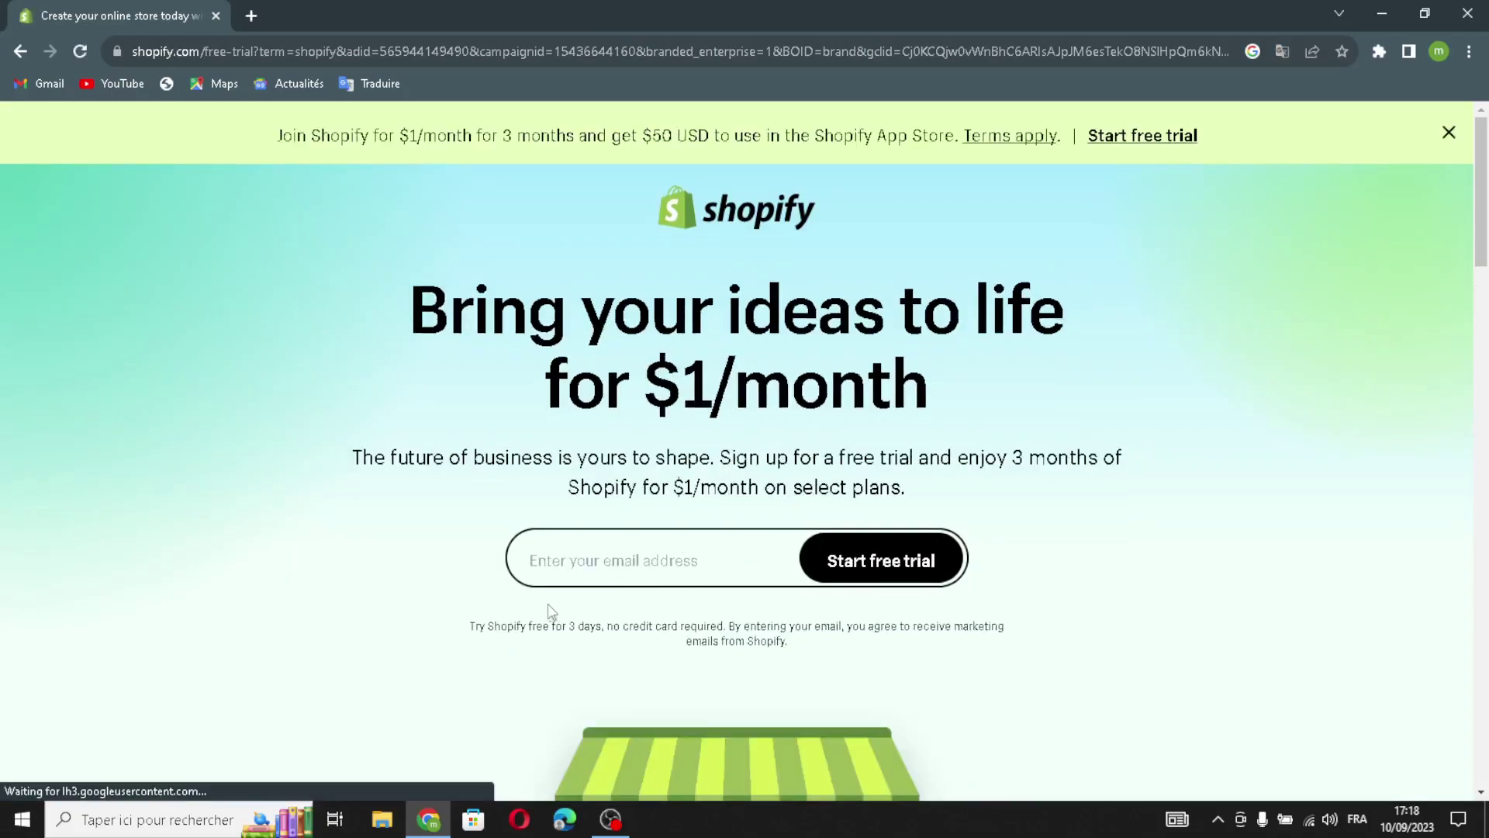
left_click(617, 568)
left_click(628, 612)
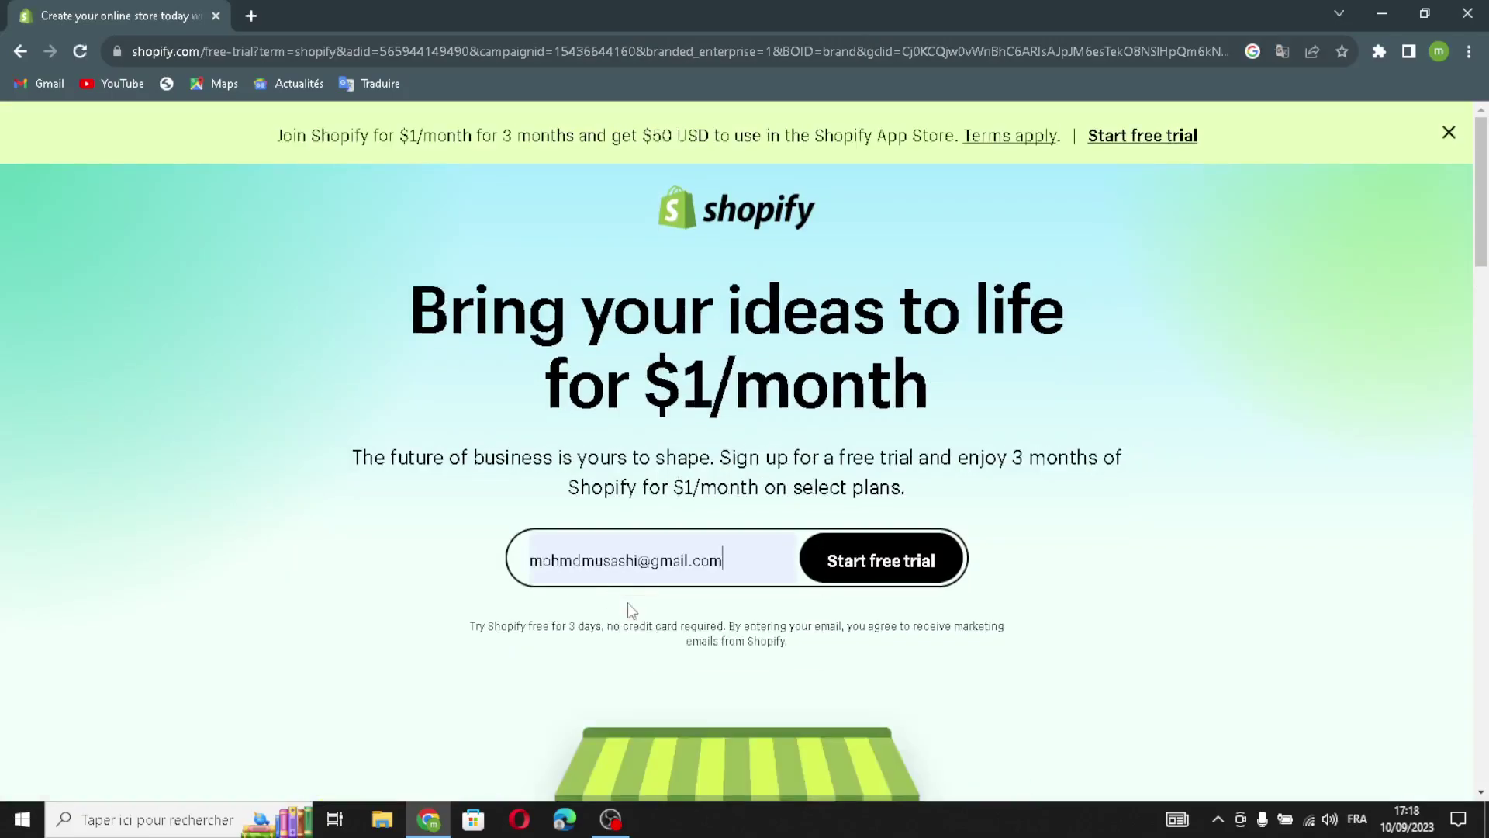
left_click(918, 572)
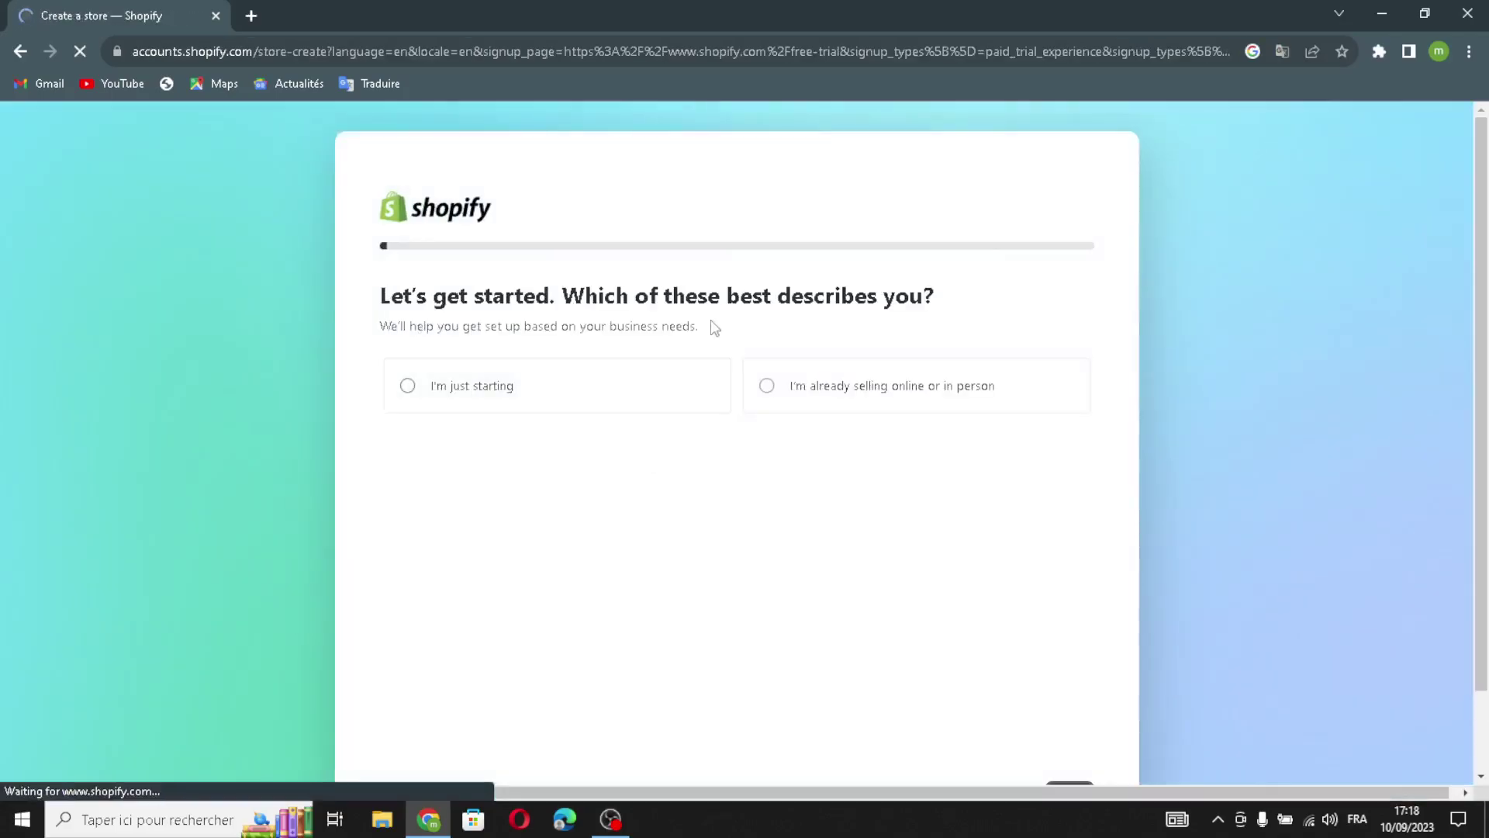
Step: Skip the store setup questionnaire and continue with the existing Shopify account to create the store
scroll(881, 725, "down", 2)
left_click(974, 704)
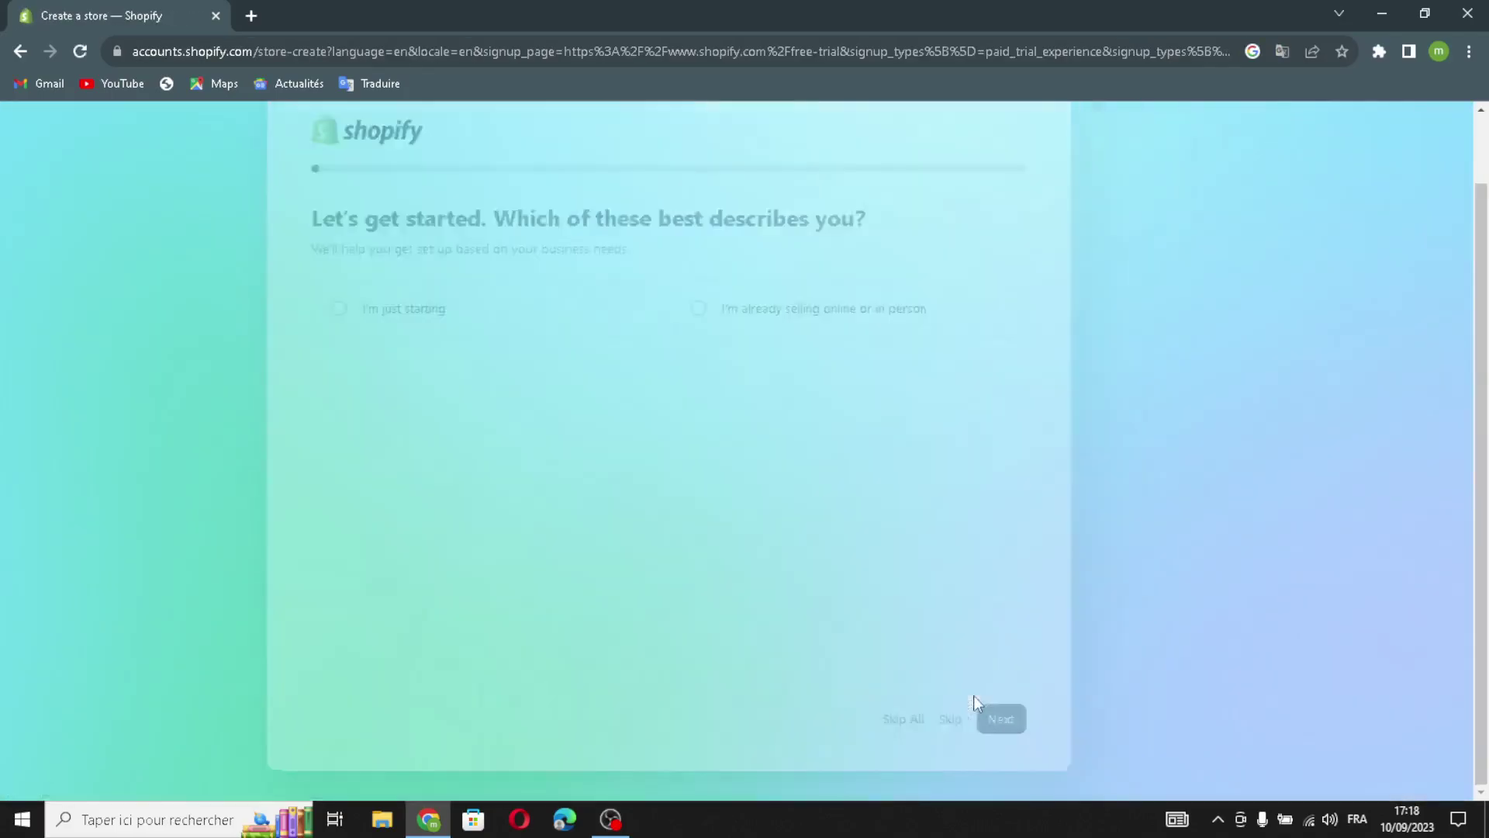
left_click(918, 584)
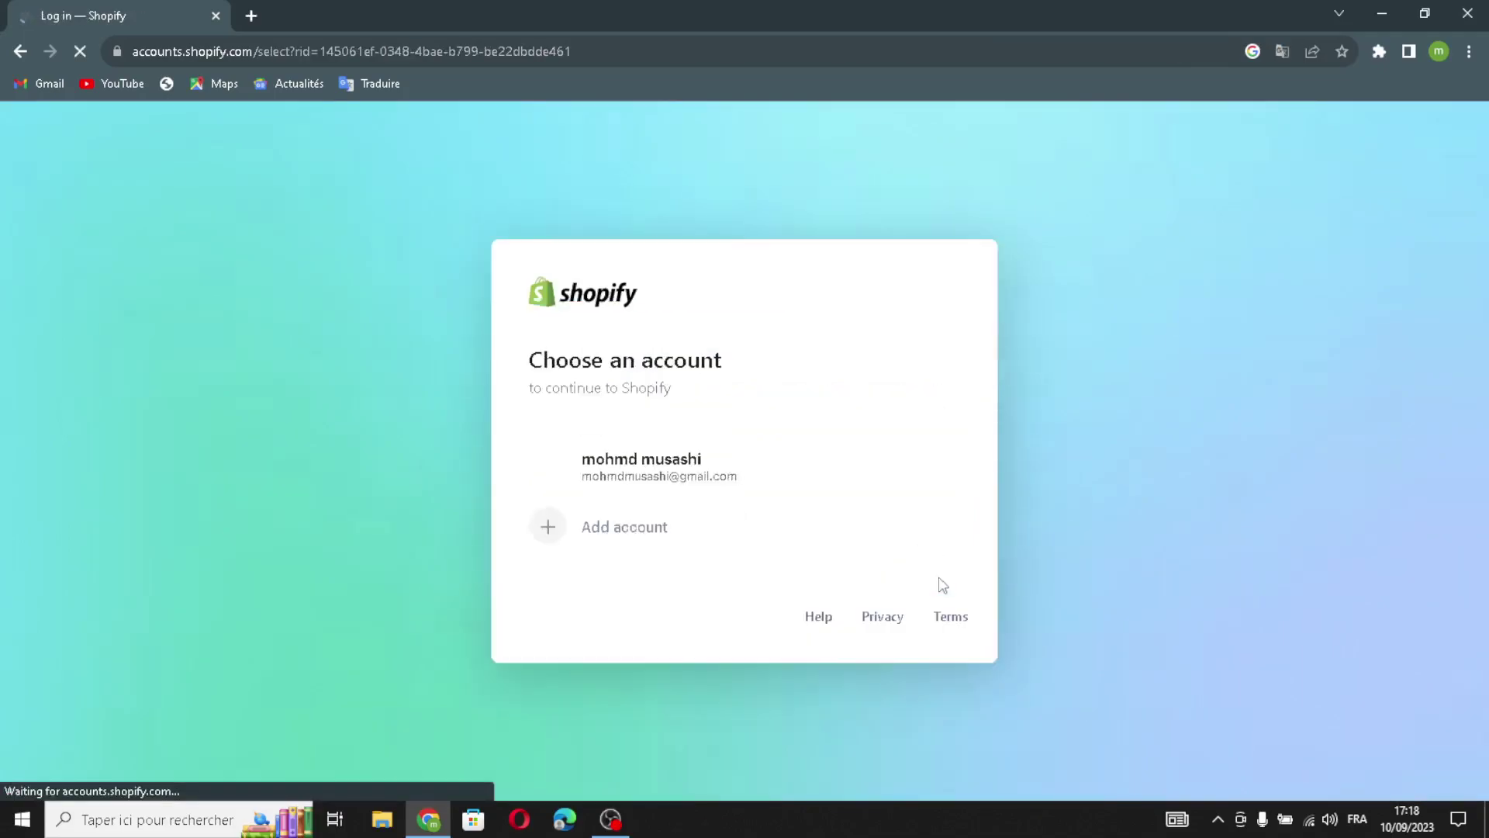
left_click(683, 492)
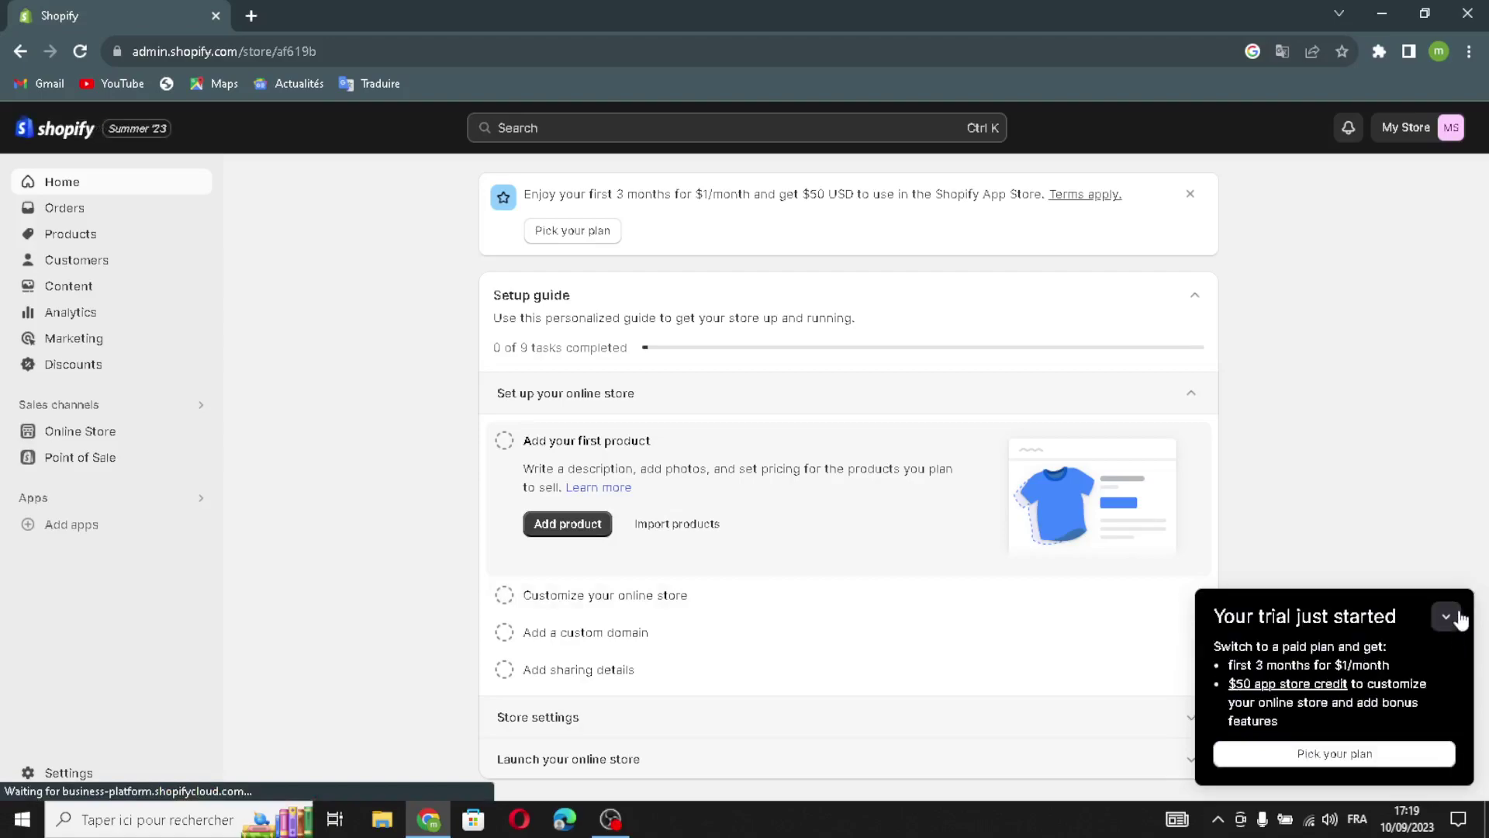
Step: Open the online store's themes and add the free Craft theme to the theme library
left_click(1456, 619)
left_click(159, 442)
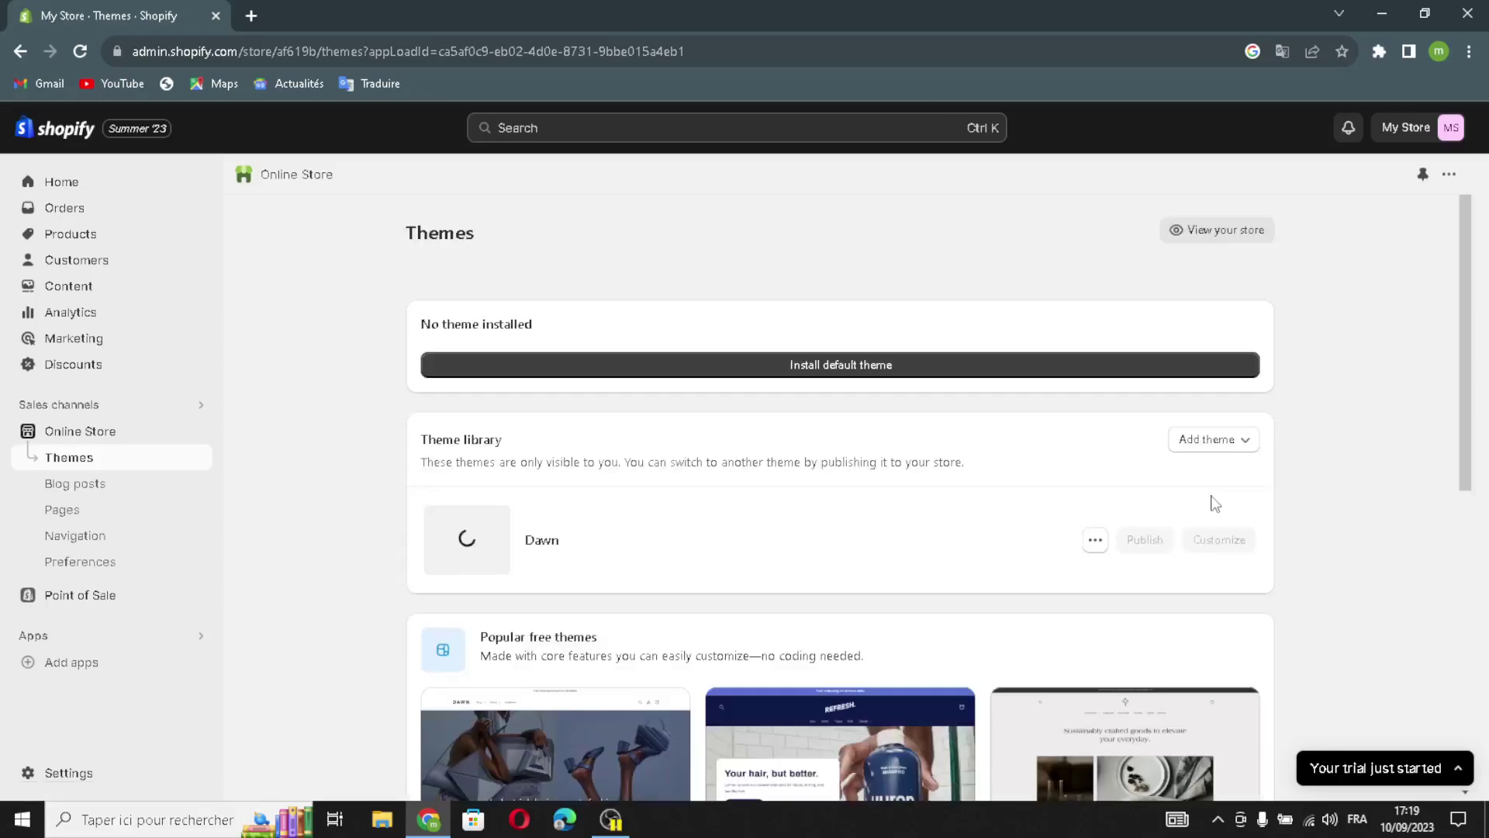
scroll(898, 582, "down", 3)
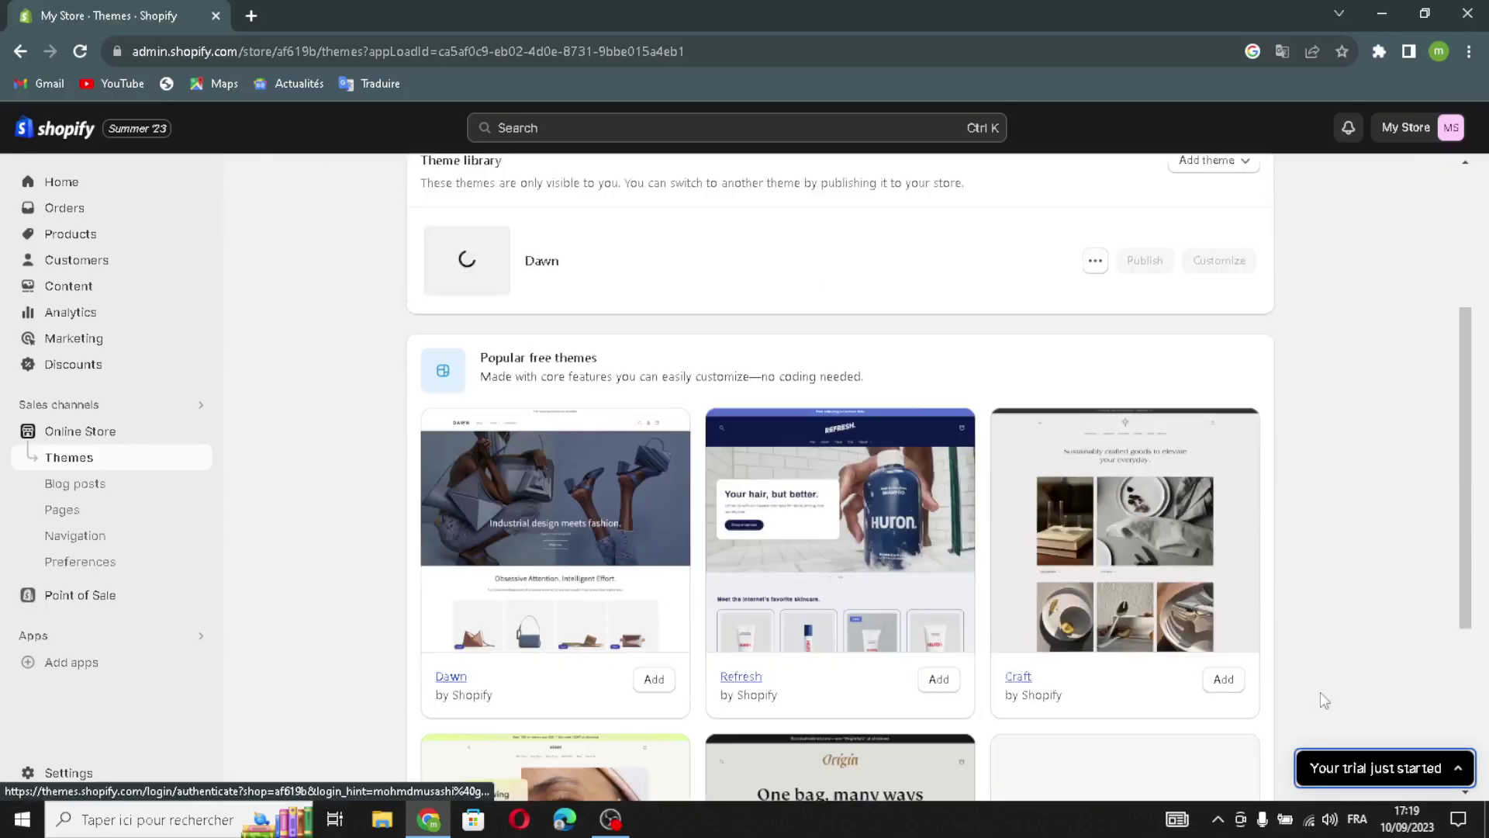
left_click(1232, 691)
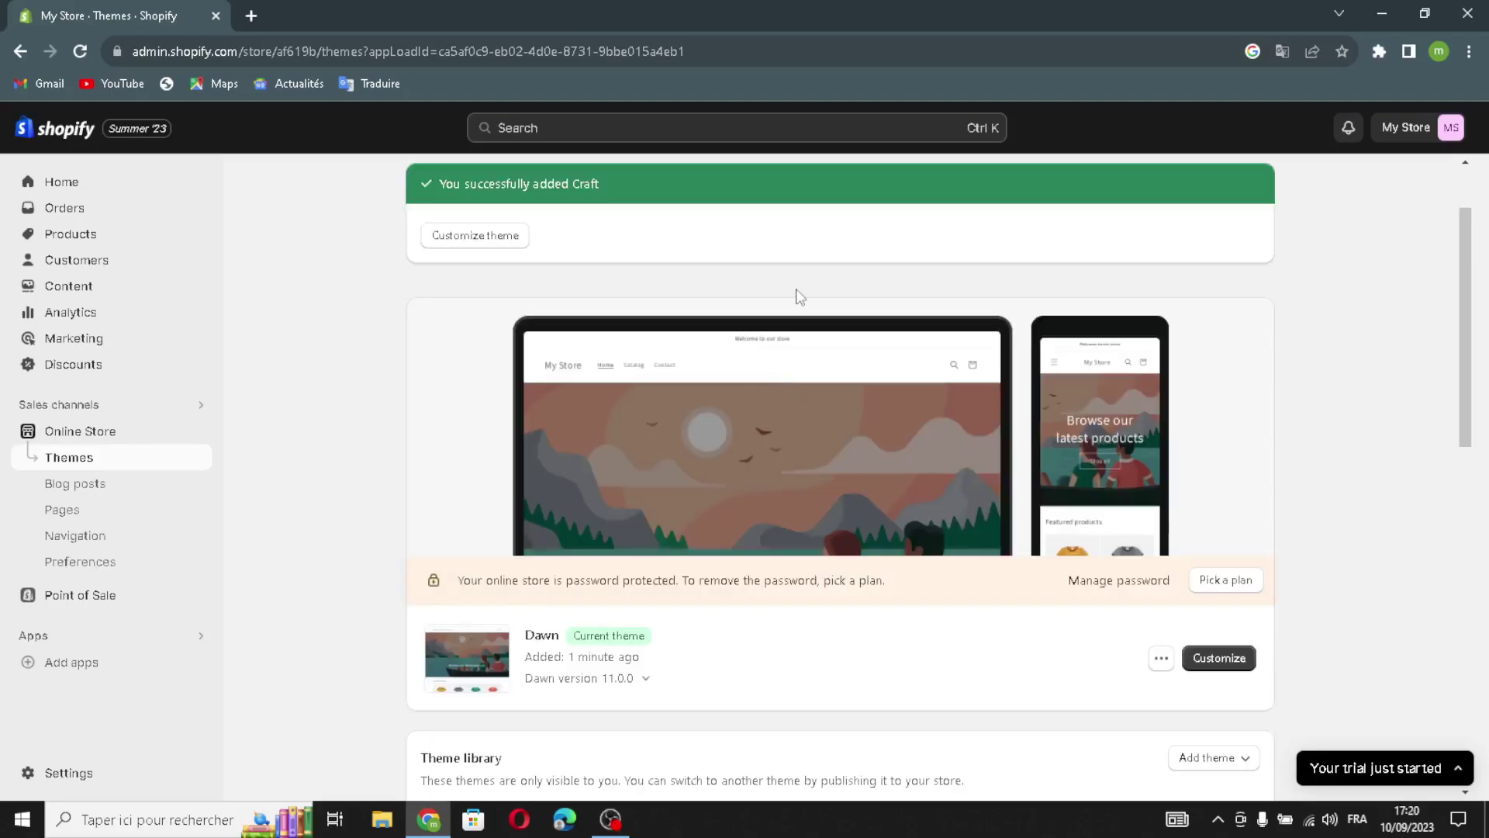
Step: Publish the Craft theme as the store's current theme and open it for customization
scroll(799, 349, "down", 3)
scroll(822, 404, "down", 2)
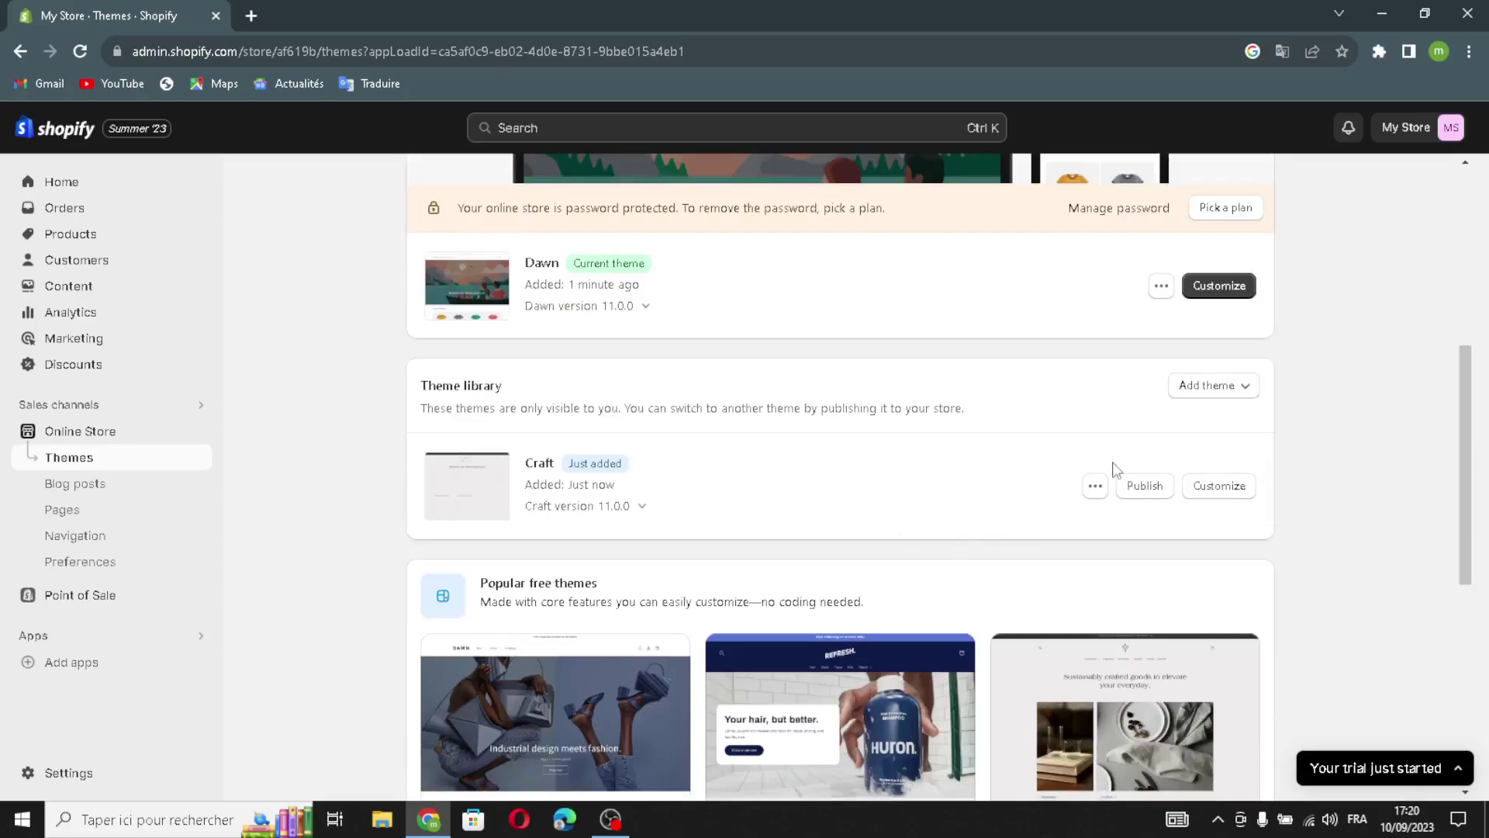
left_click(1156, 482)
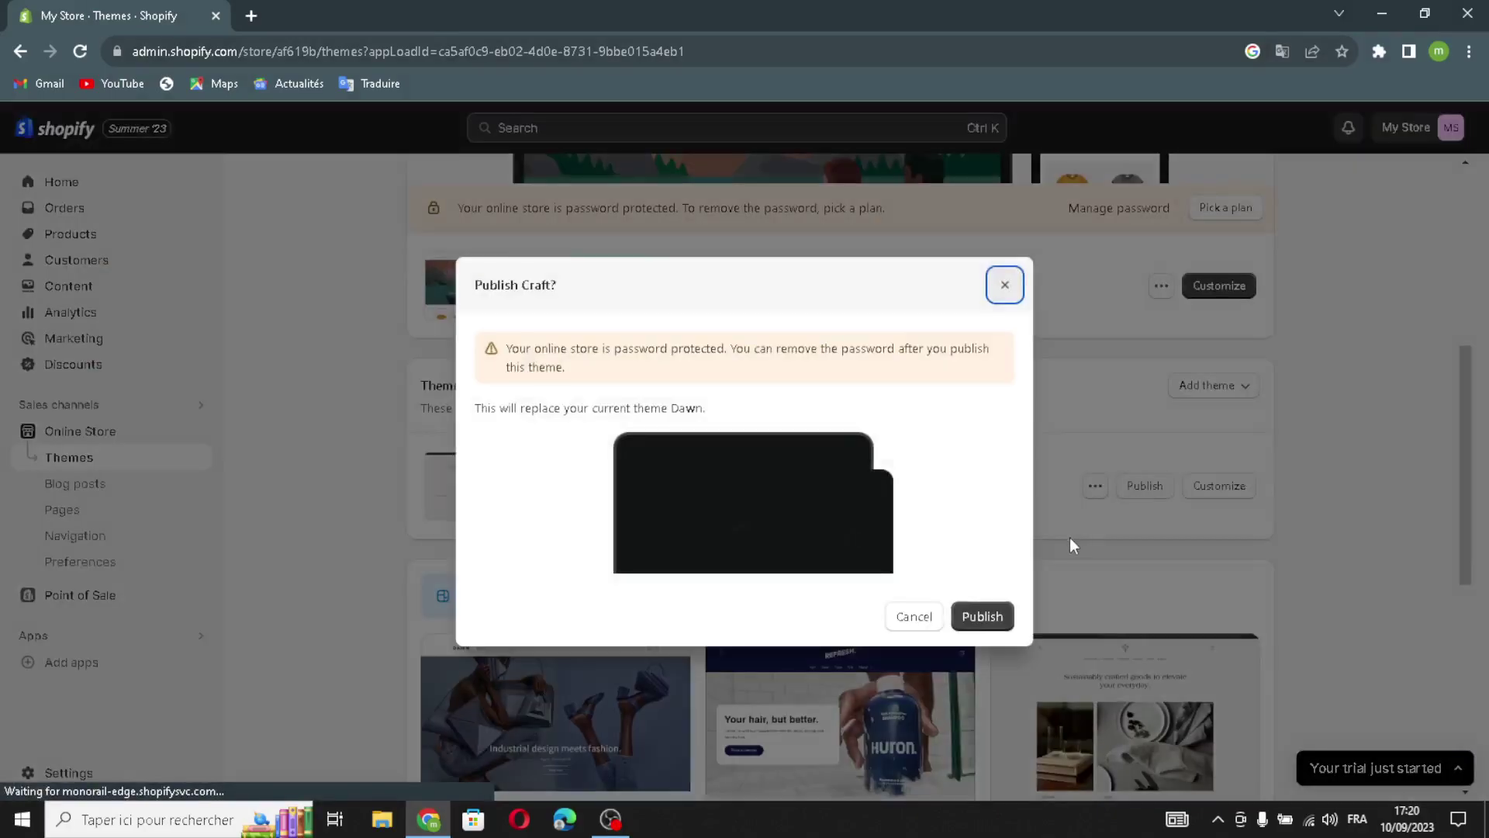
left_click(982, 617)
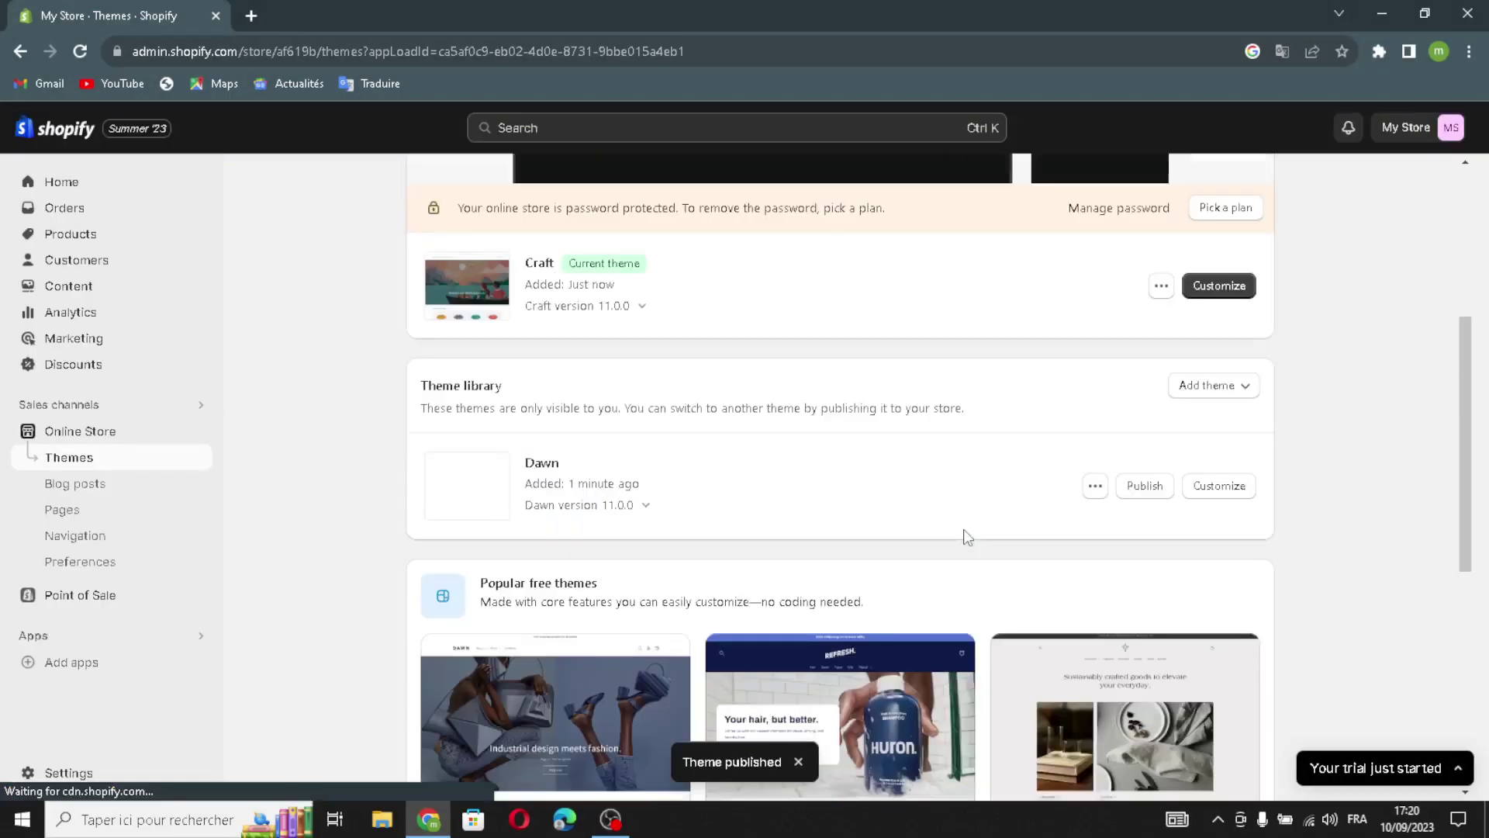
scroll(1094, 361, "up", 1)
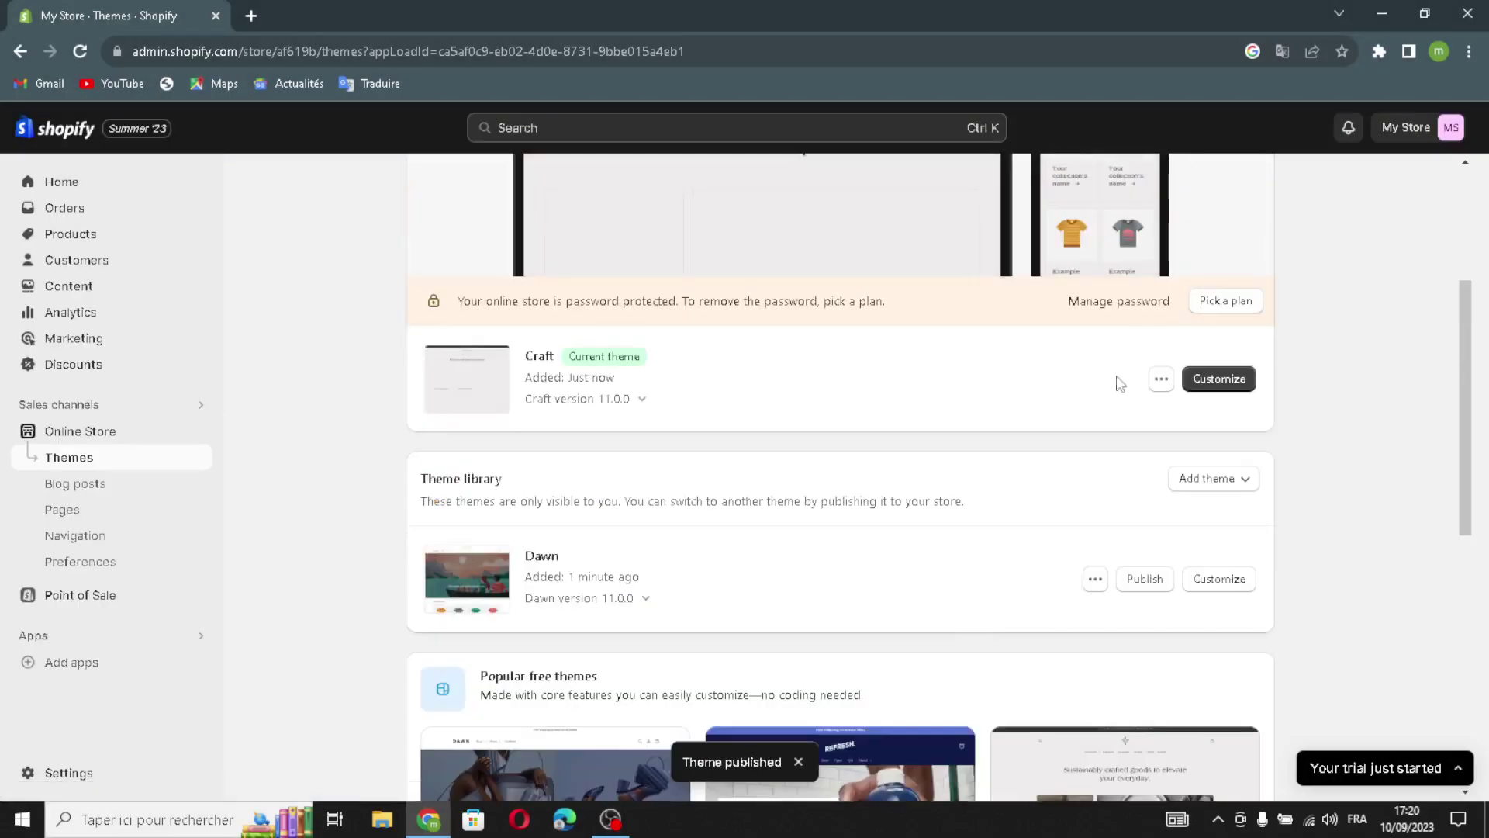
left_click(1234, 377)
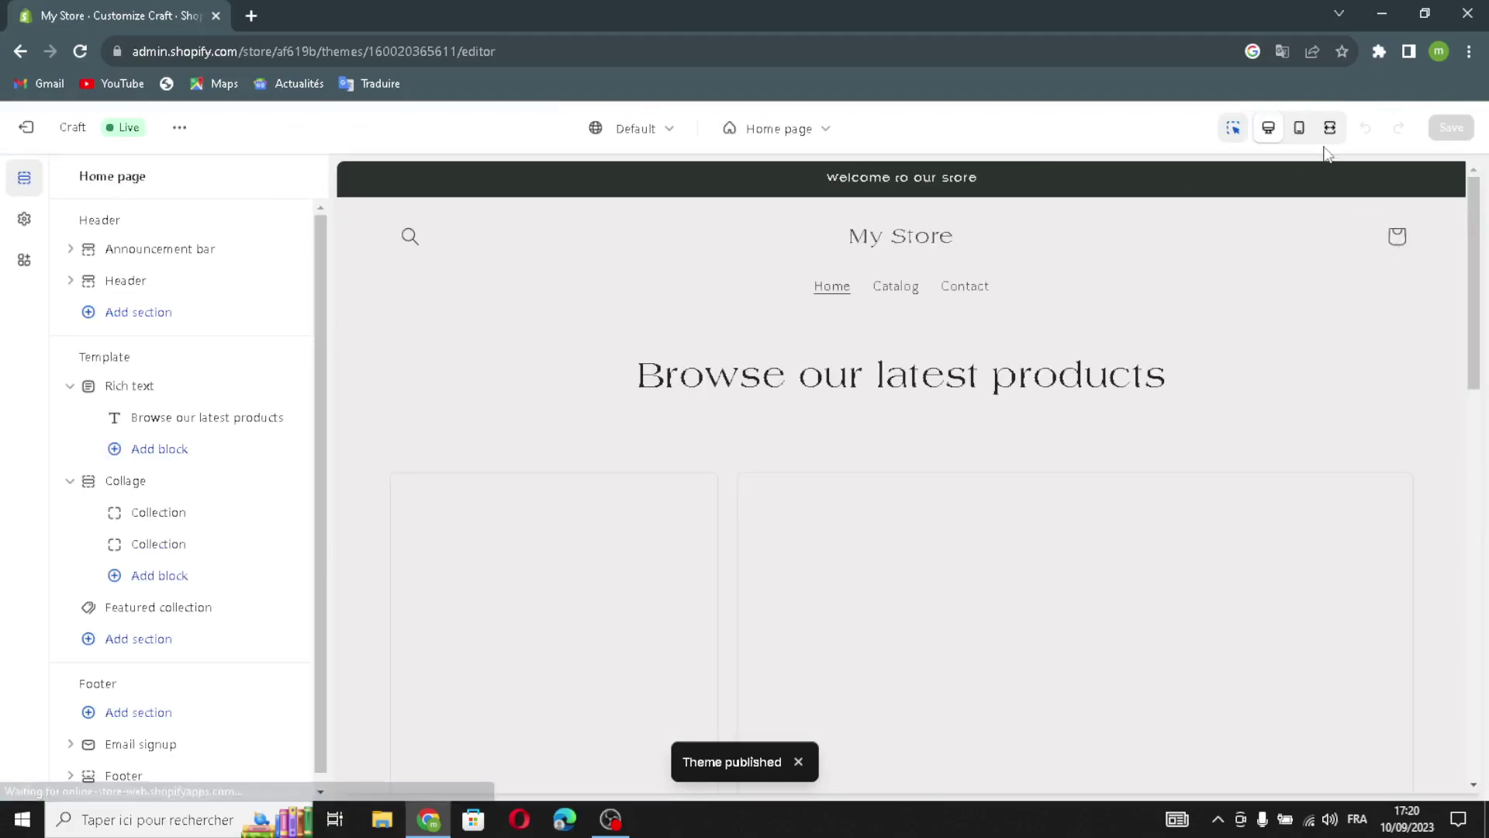
Step: Preview the home page in mobile and fullscreen layouts, ending in the desktop layout
left_click(1300, 131)
scroll(915, 279, "down", 5)
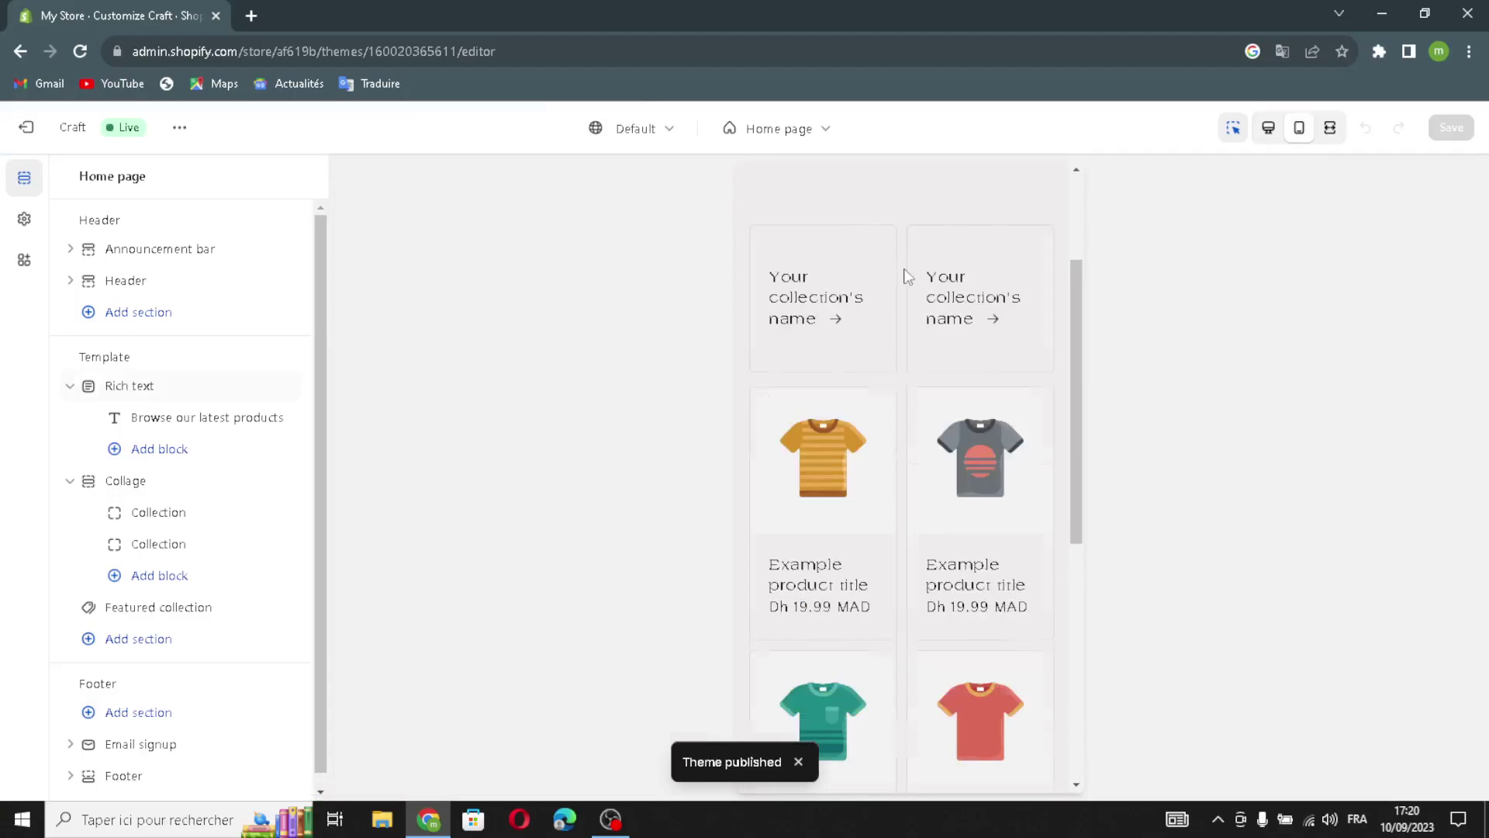
scroll(980, 173, "up", 2)
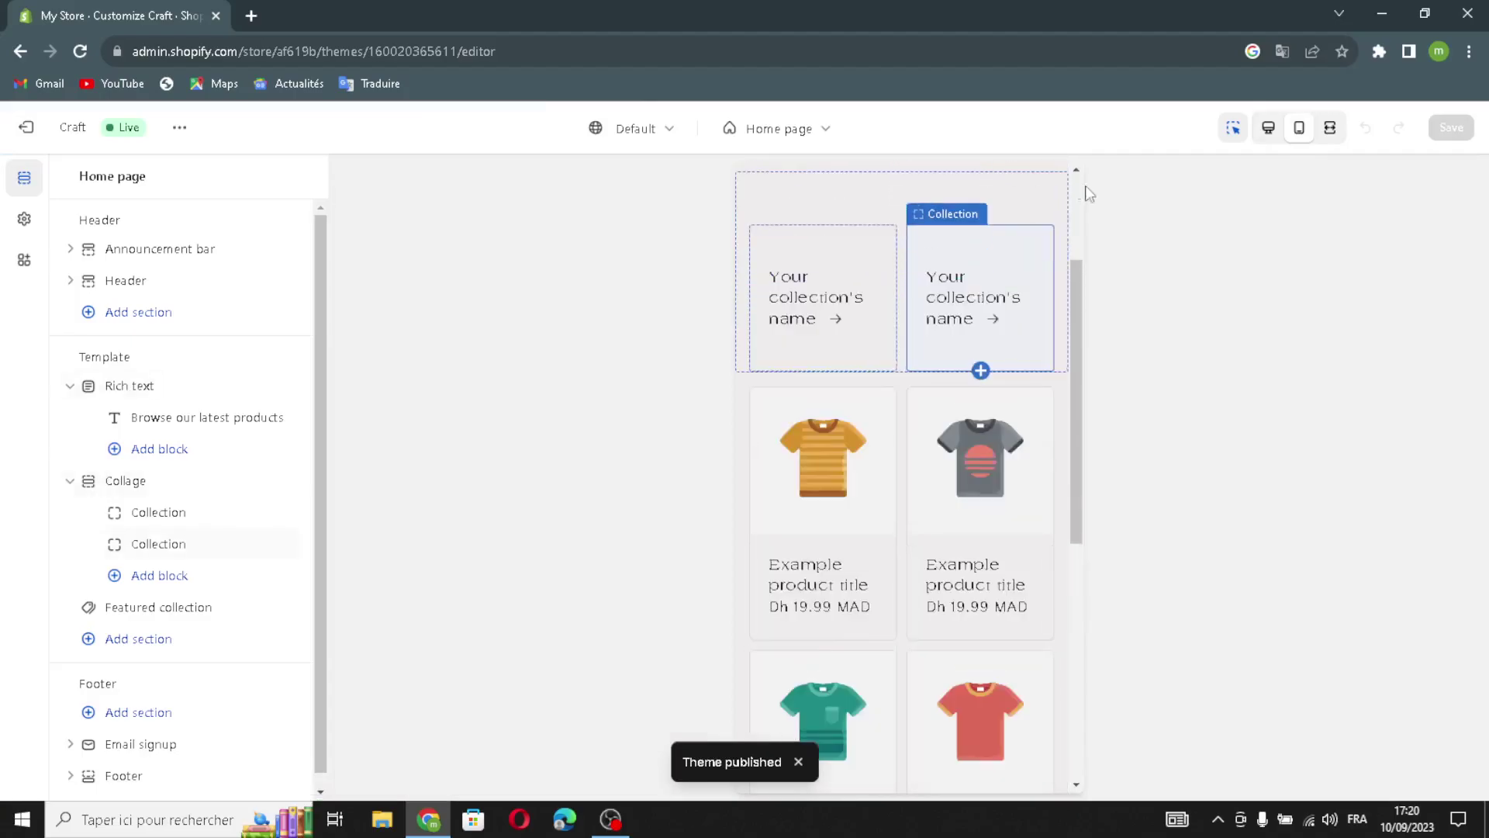
left_click(1332, 129)
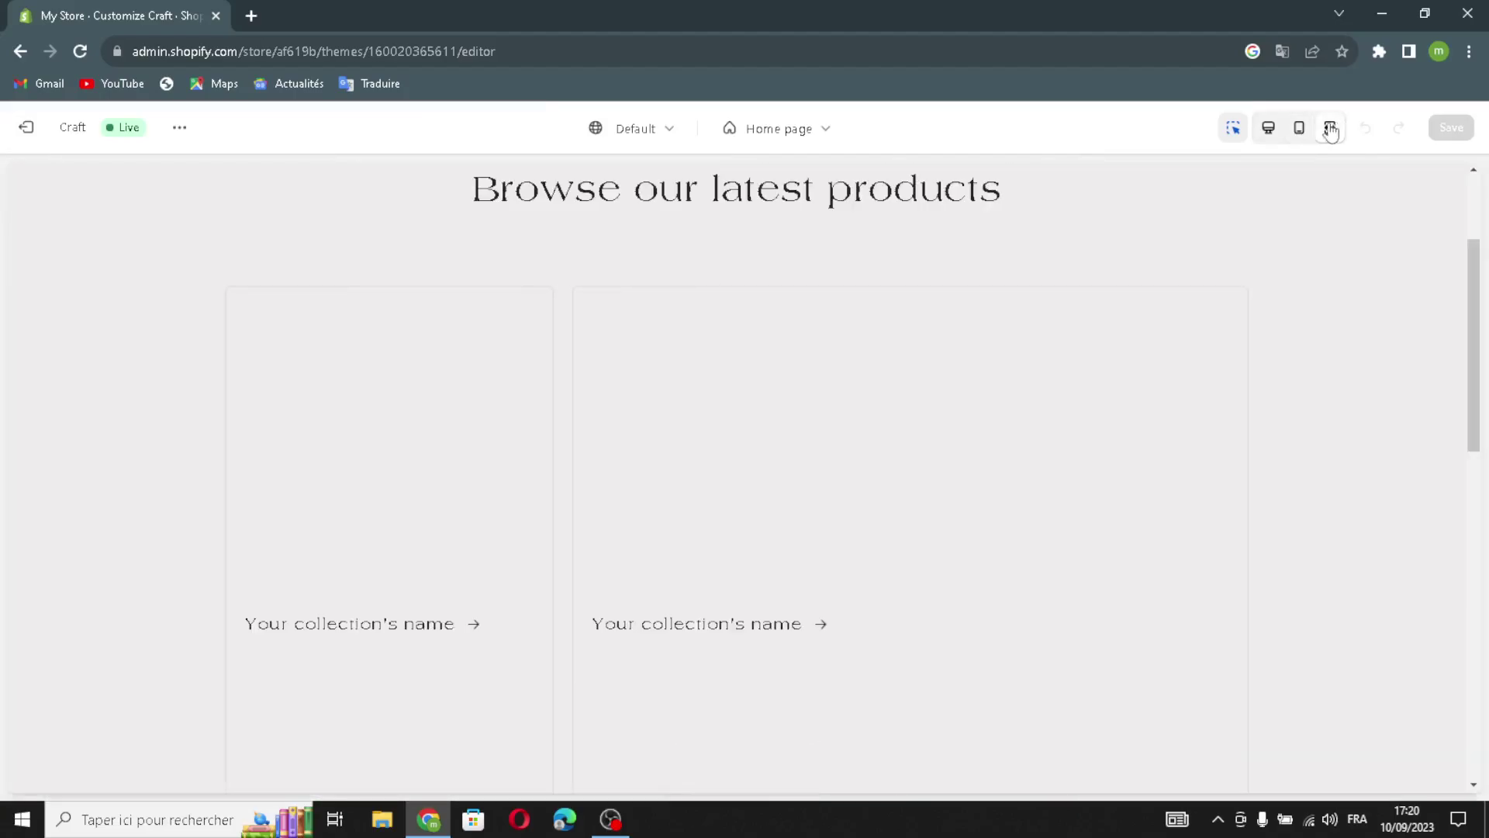
left_click(1268, 128)
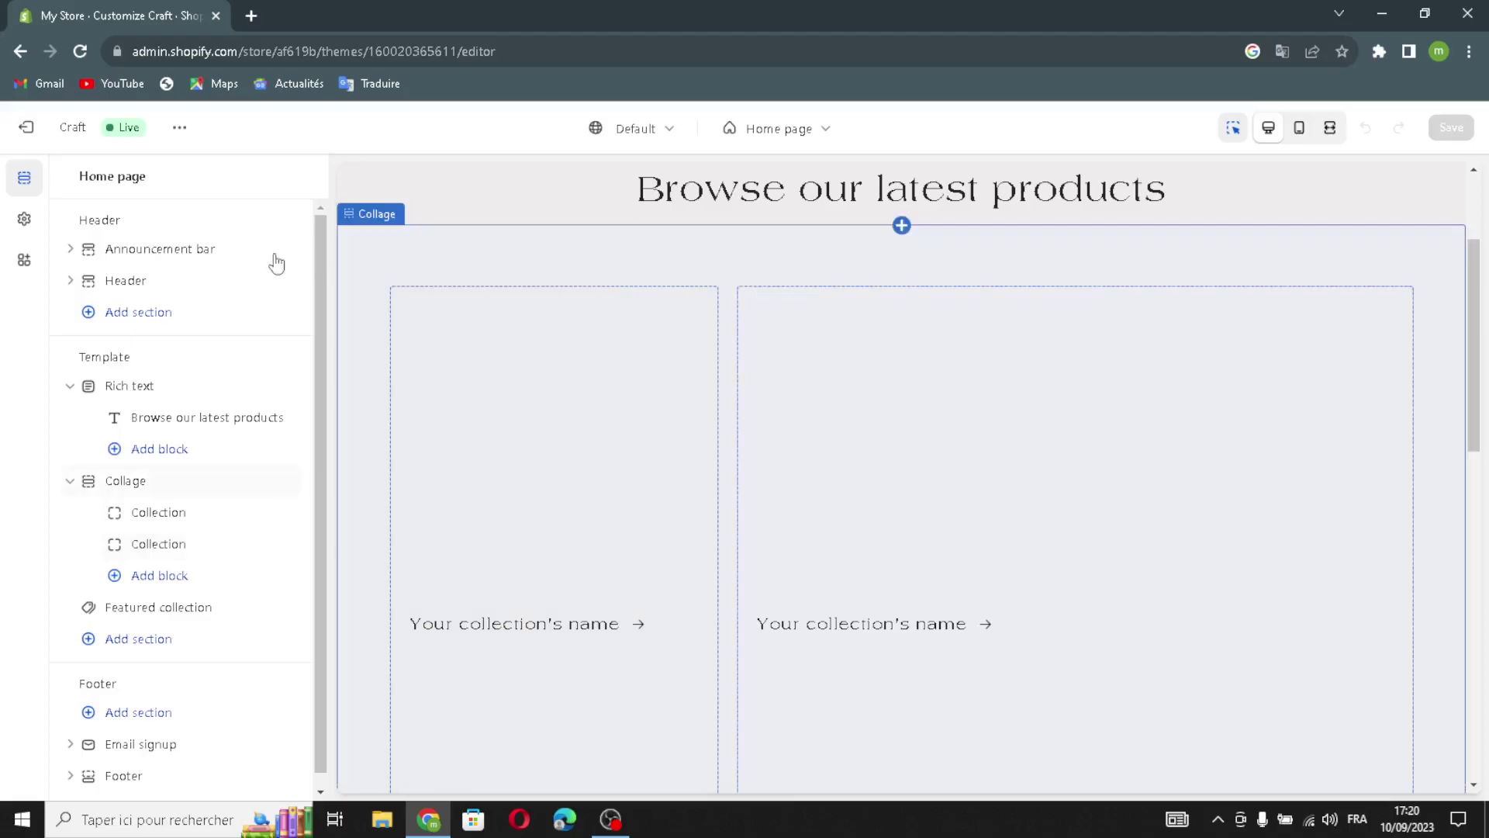
Step: Set the announcement bar's color scheme to Scheme 3
left_click(138, 262)
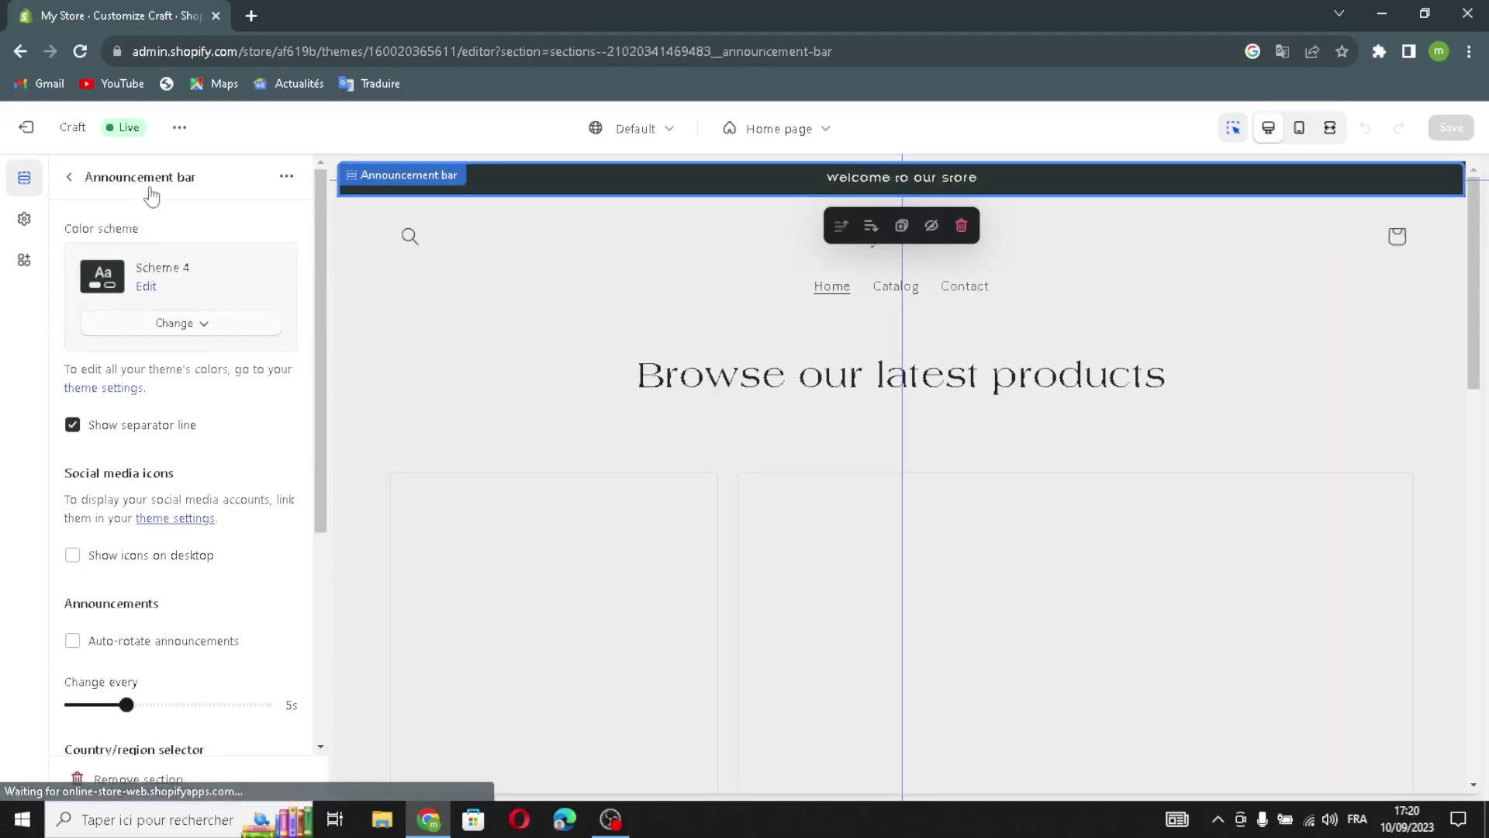
left_click(120, 324)
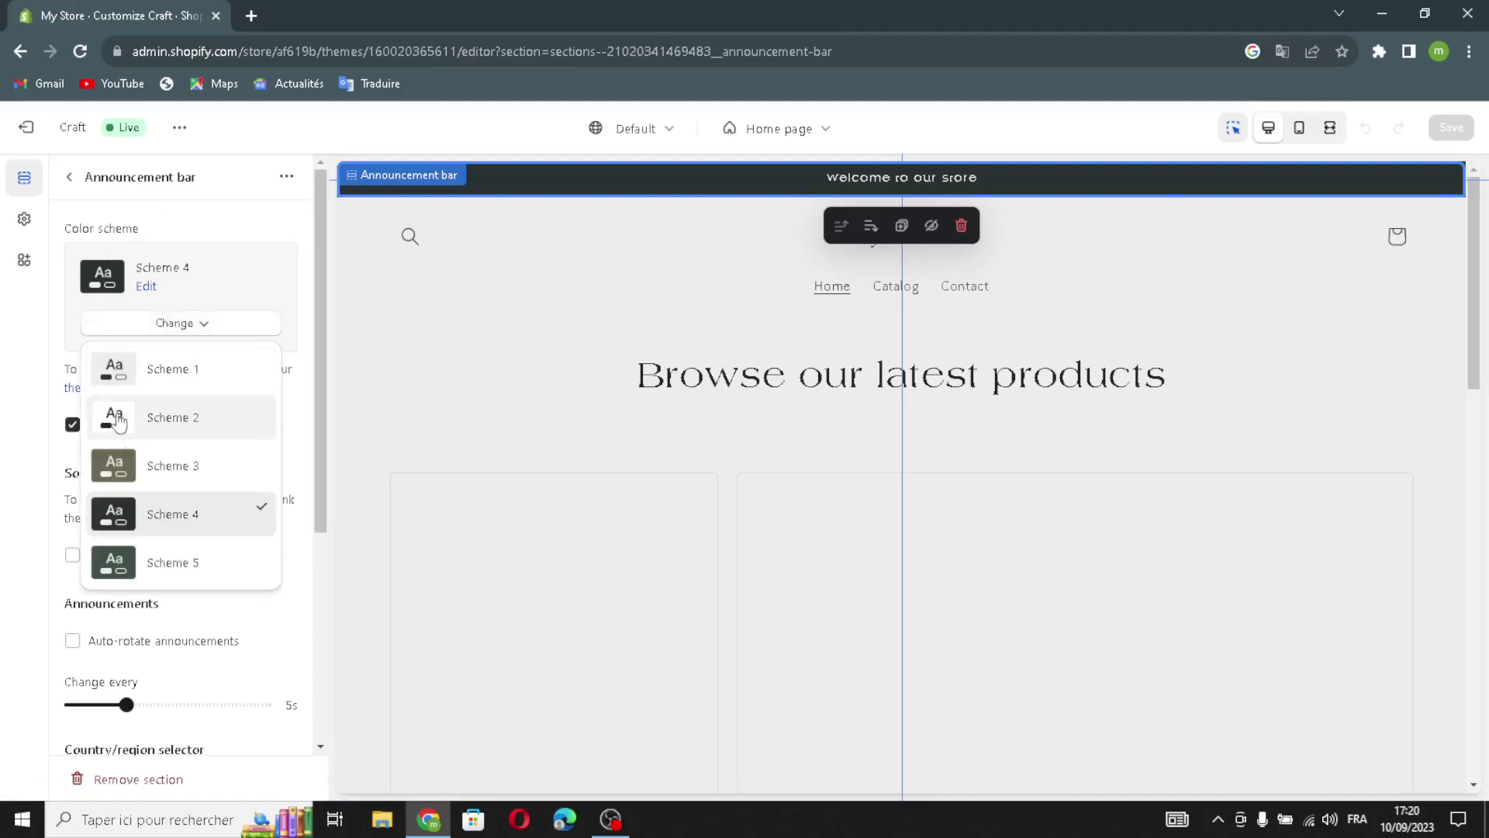
left_click(116, 464)
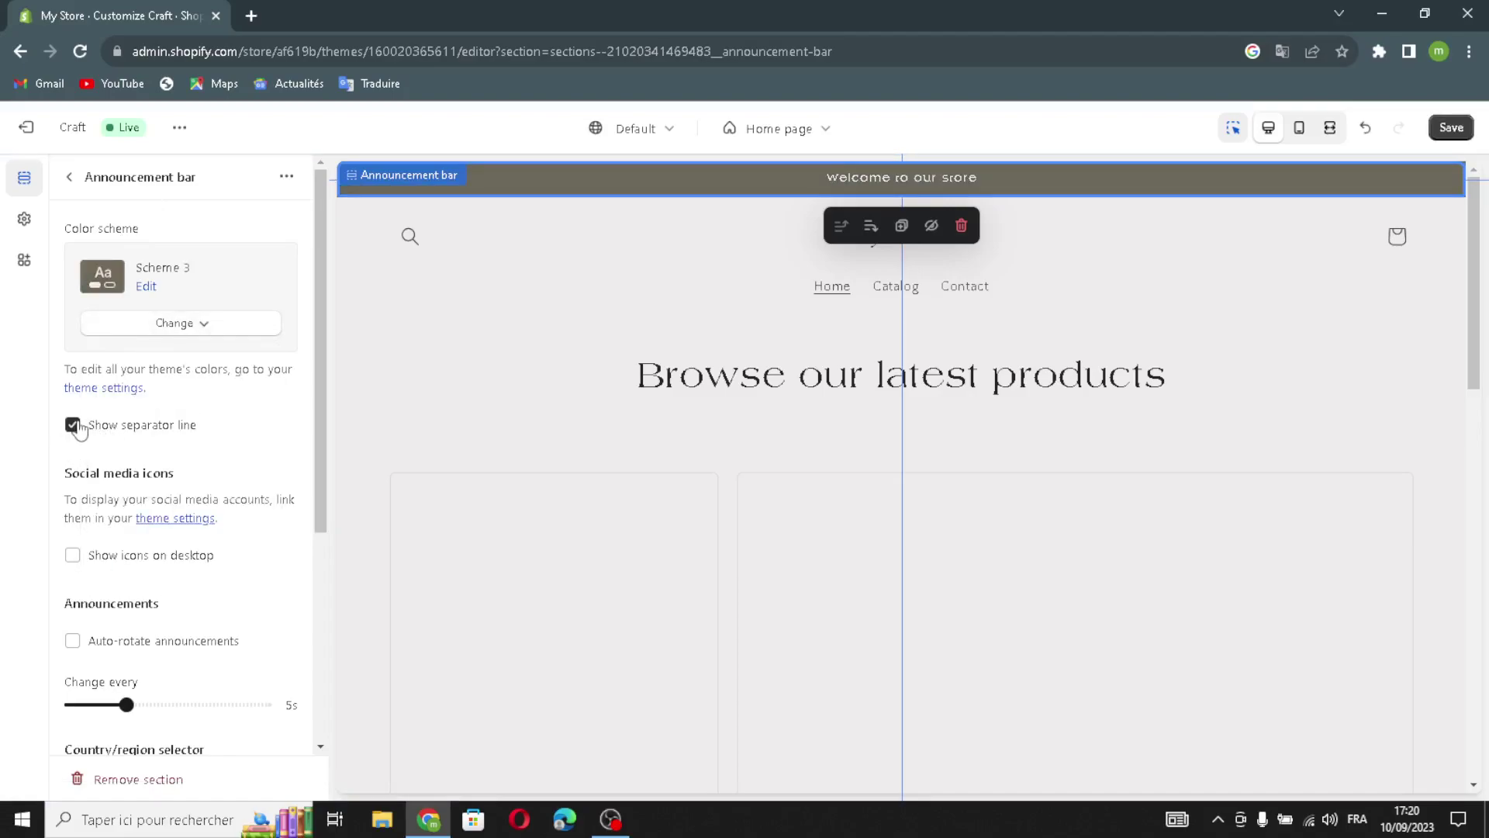
Step: Enable desktop social media icons, auto-rotating announcements, the country/region selector and the language selector for the announcement bar
left_click(73, 555)
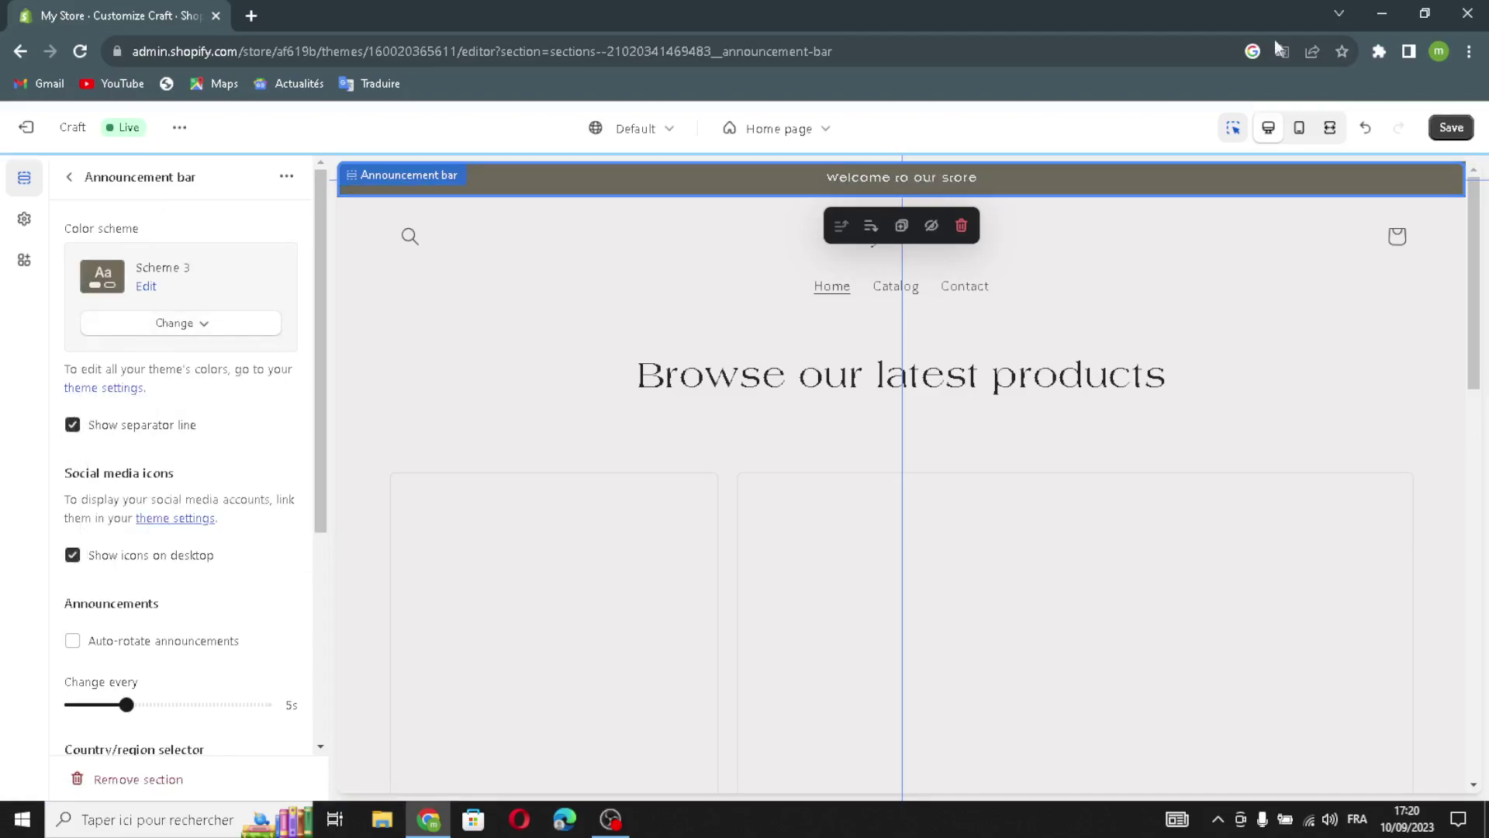
scroll(93, 585, "down", 1)
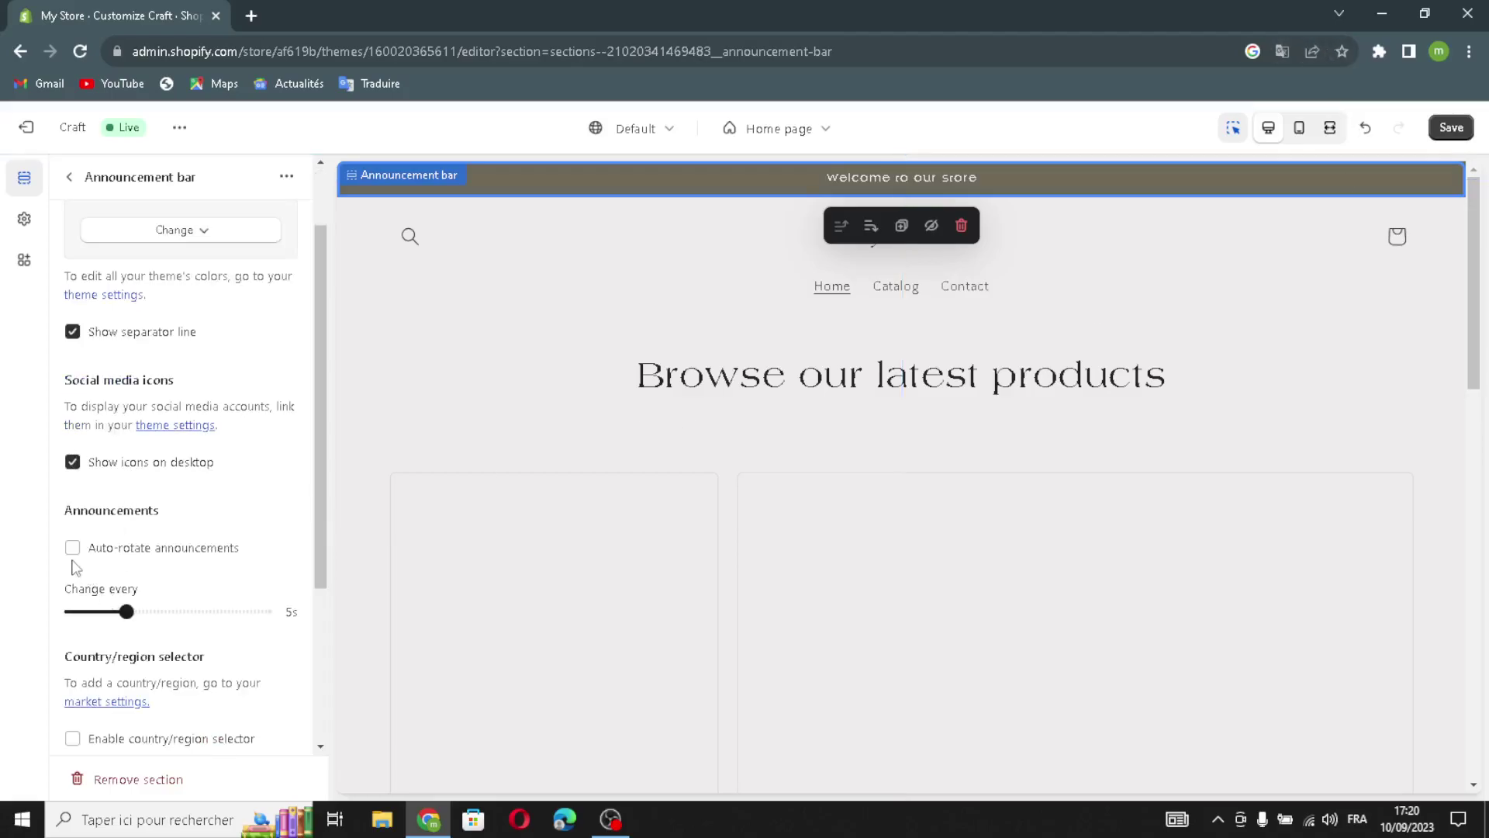
left_click(233, 547)
scroll(134, 562, "down", 1)
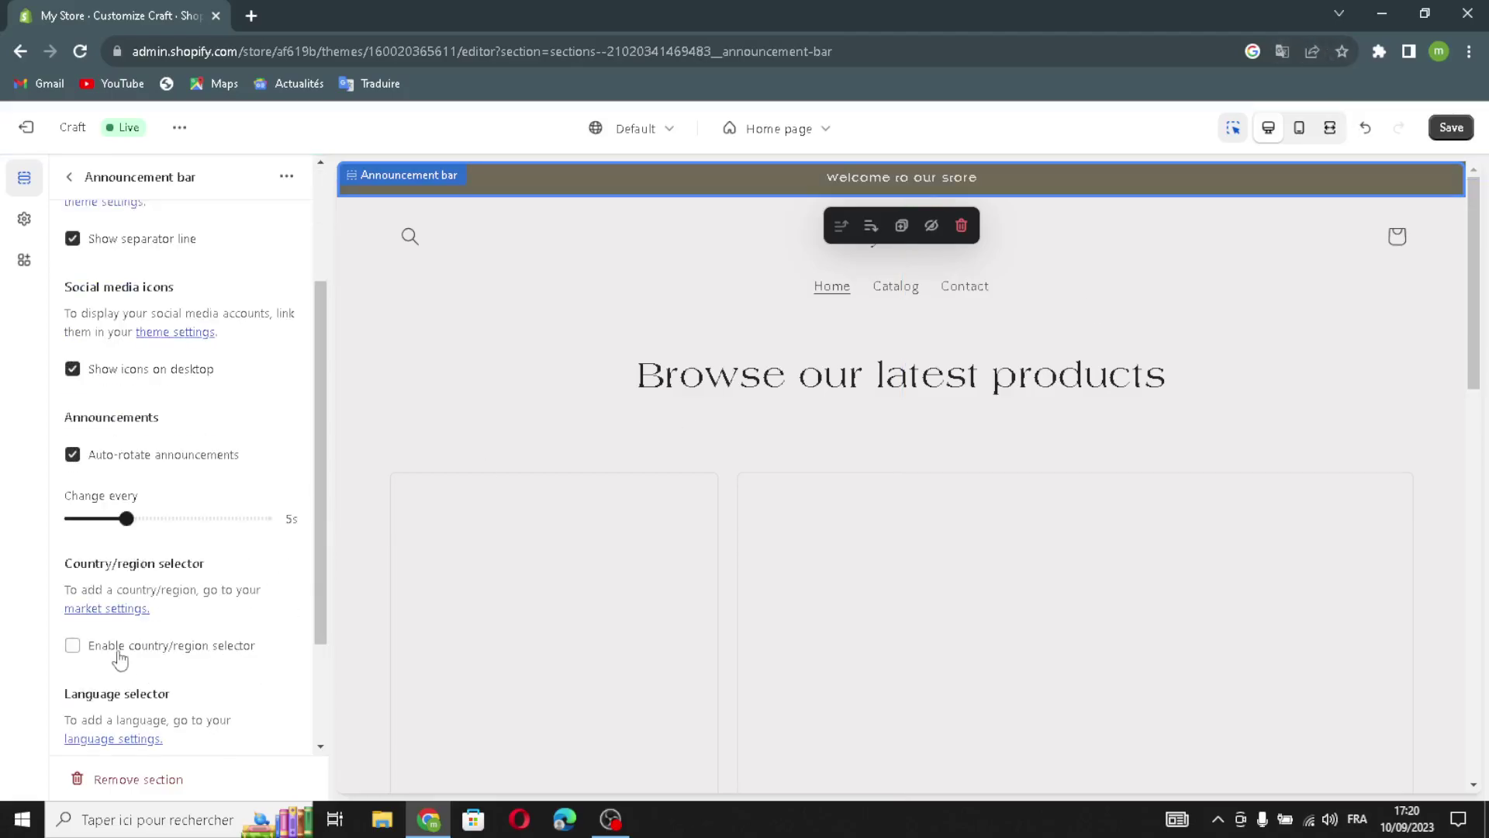
left_click(73, 647)
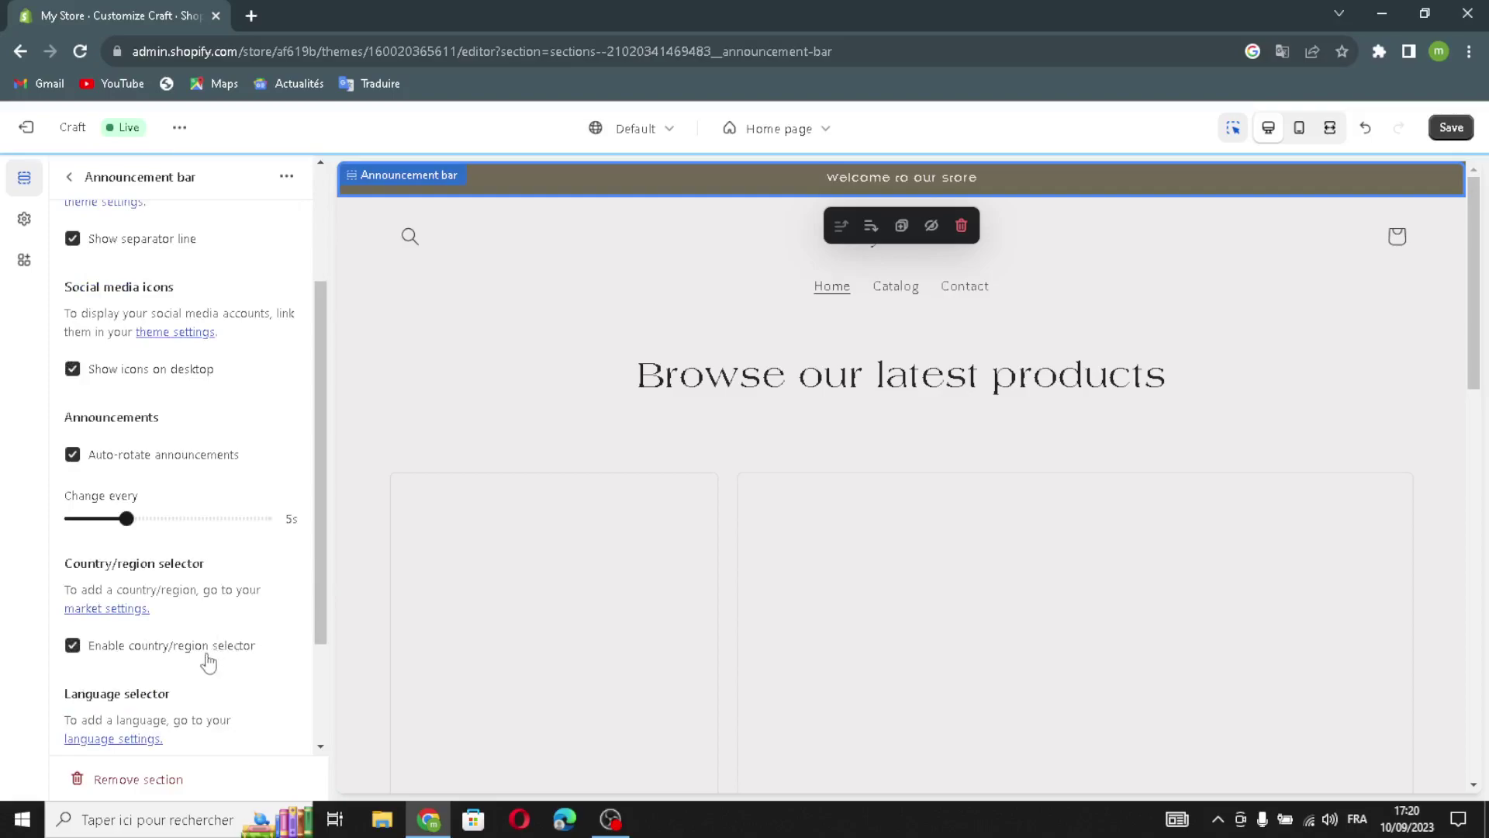
scroll(179, 694, "down", 1)
left_click(74, 684)
scroll(101, 698, "down", 1)
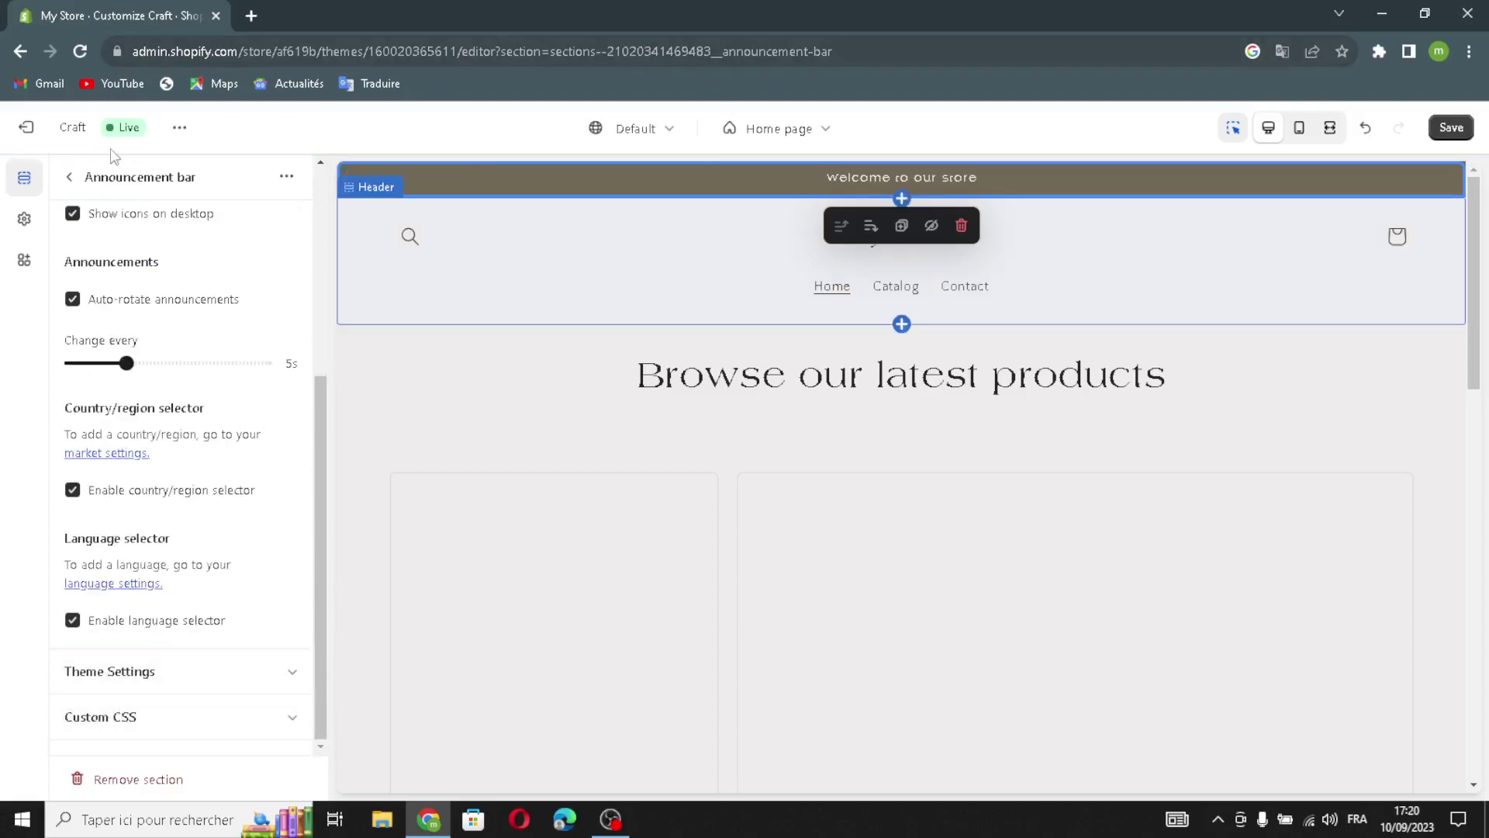
left_click(69, 177)
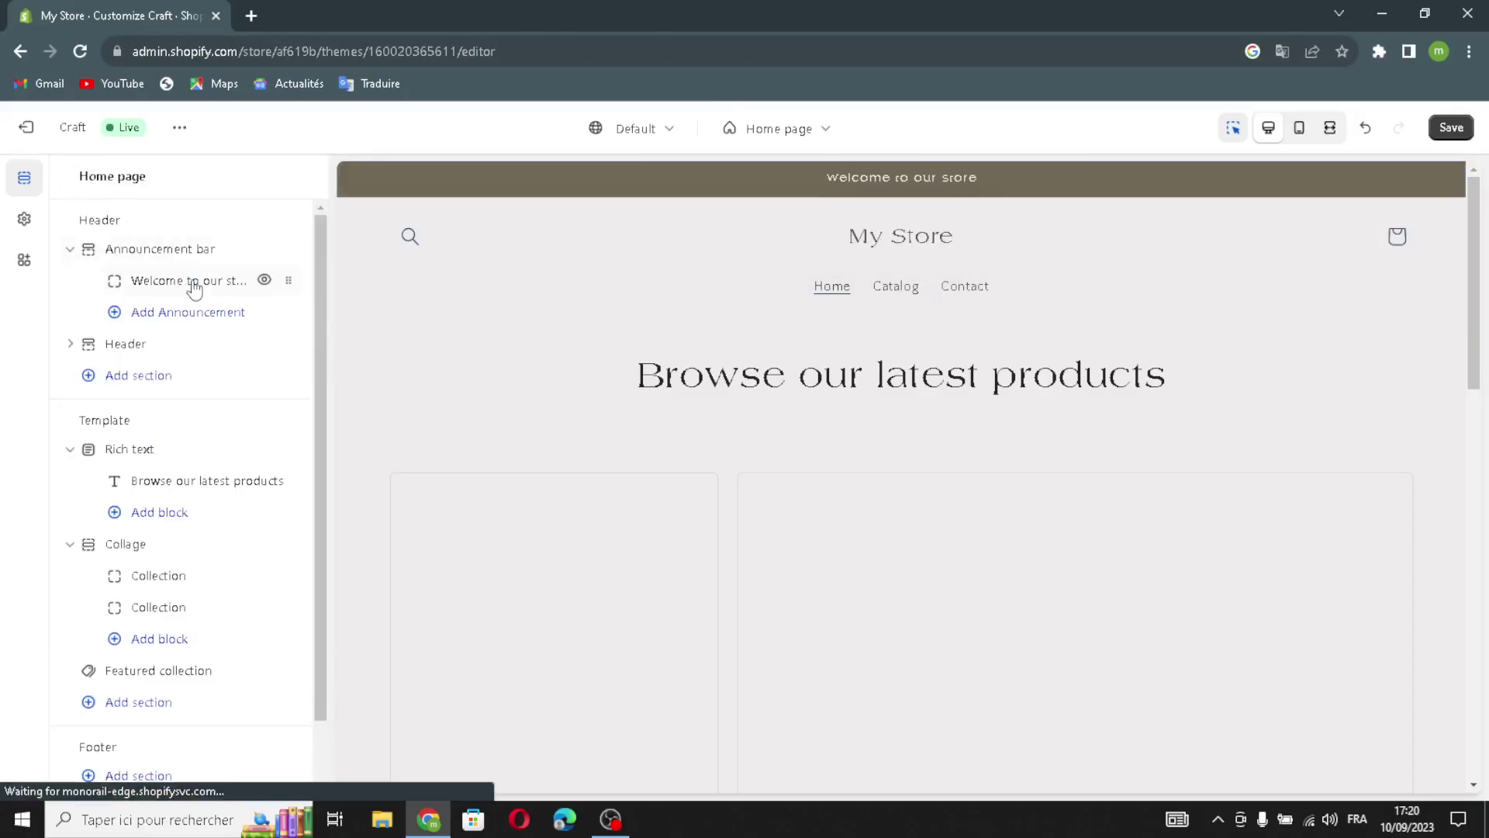
Step: Link the "Welcome to our store" announcement to All collections
left_click(192, 283)
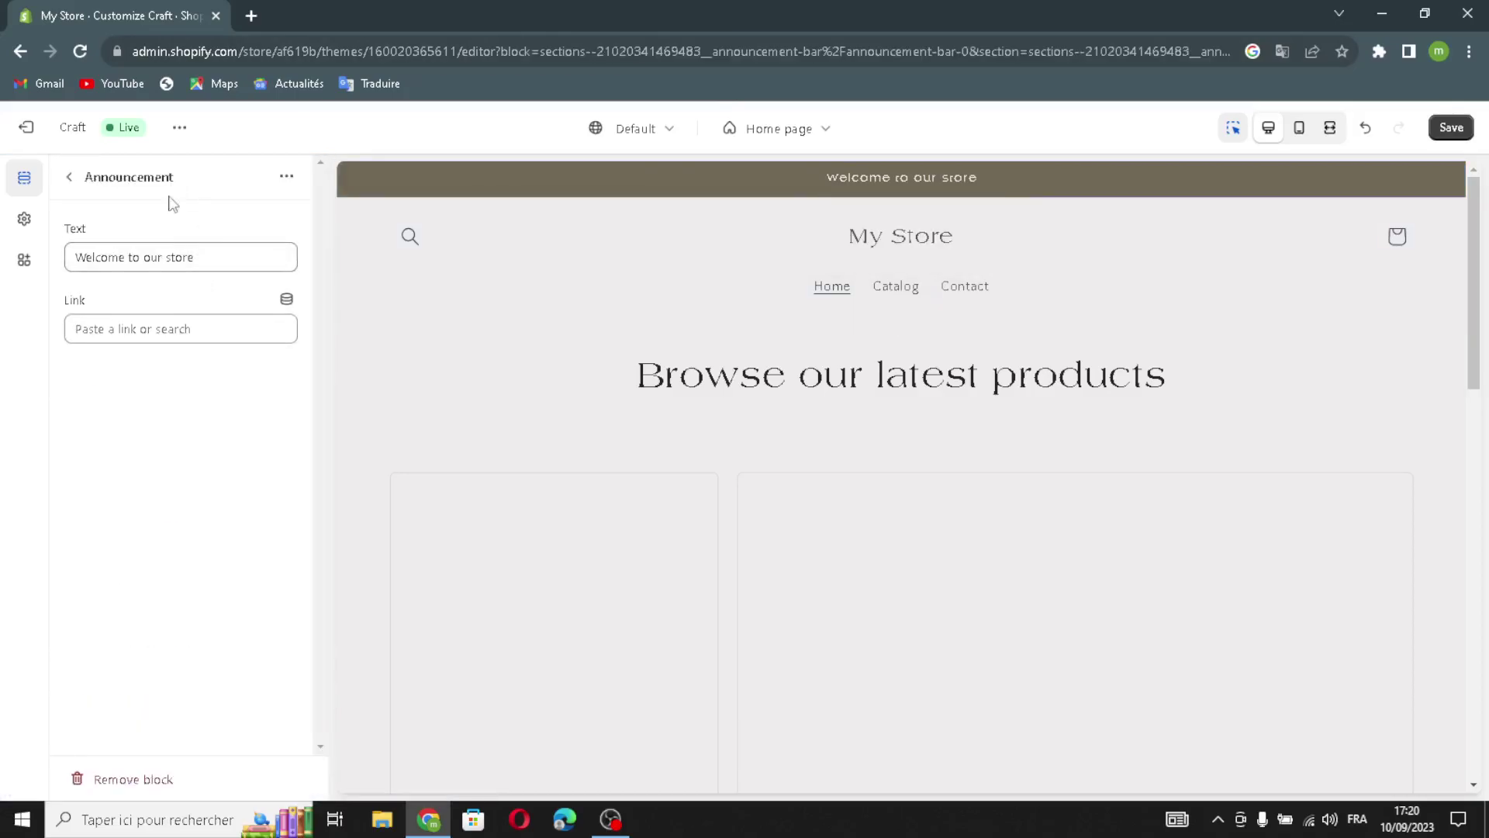
left_click_drag(223, 255, 331, 305)
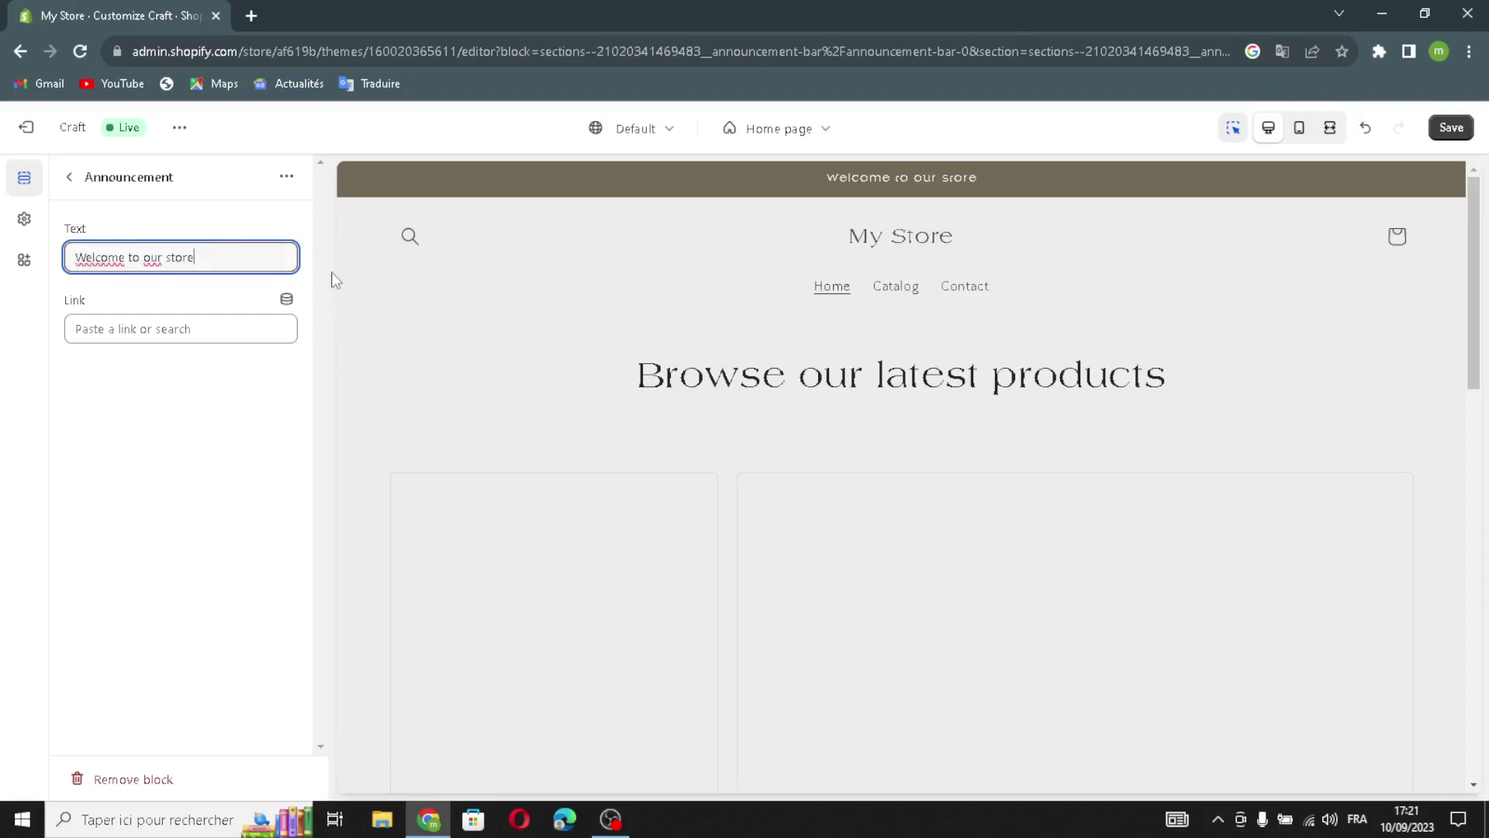
left_click_drag(222, 239, 293, 284)
left_click(129, 334)
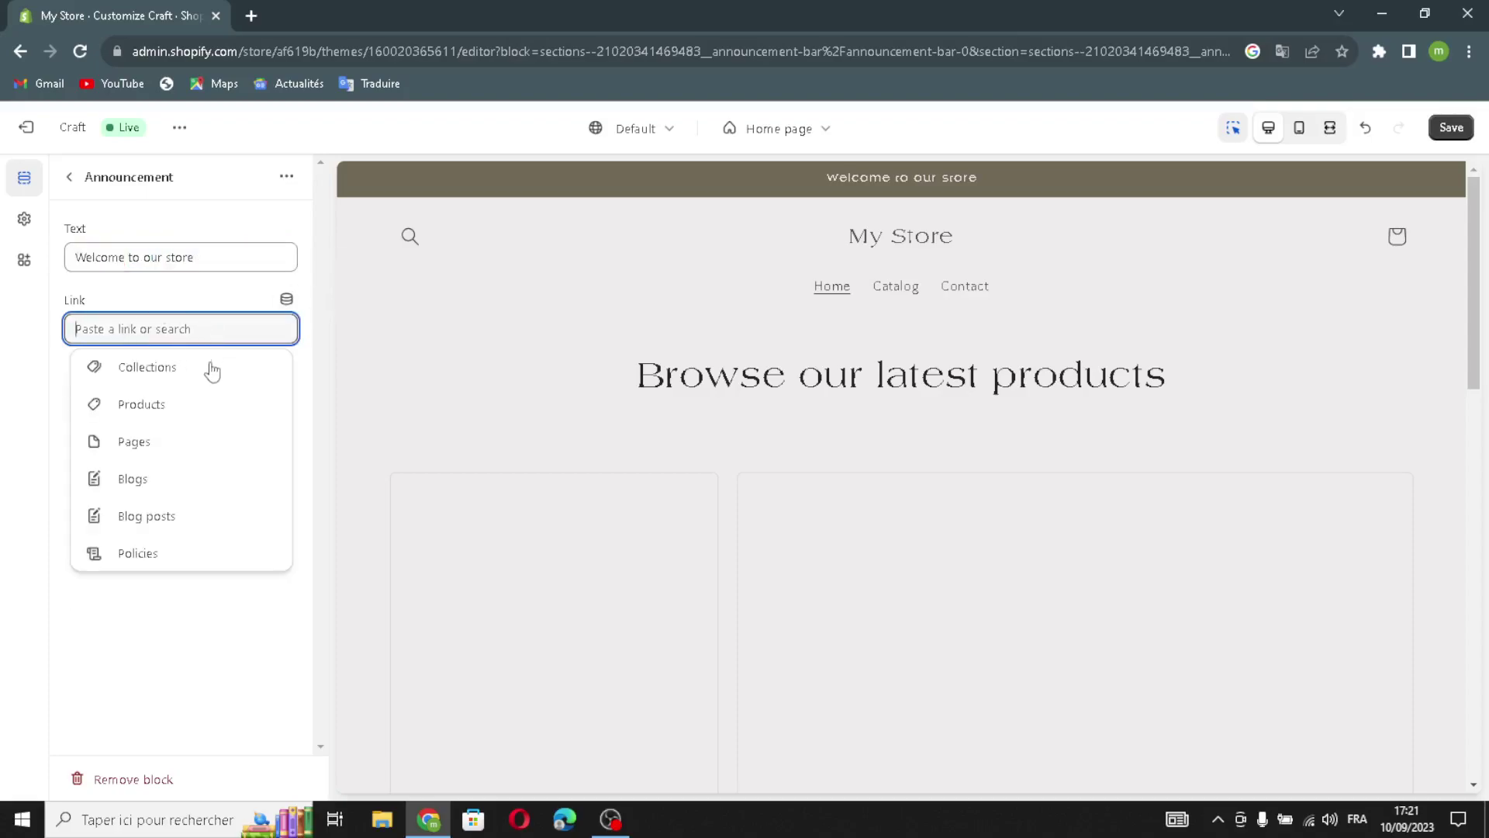
left_click(153, 364)
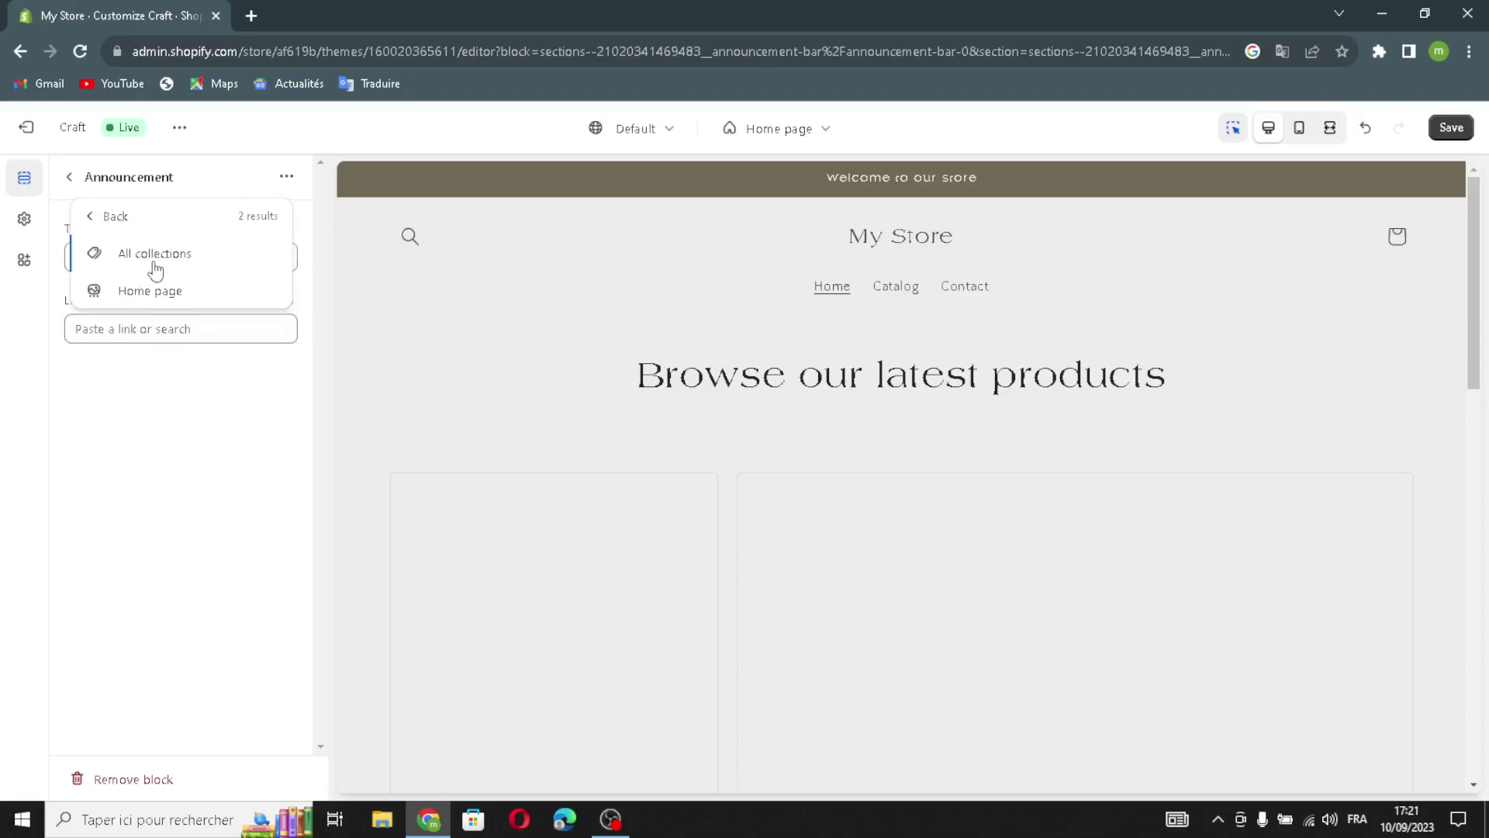
left_click(156, 269)
left_click(69, 177)
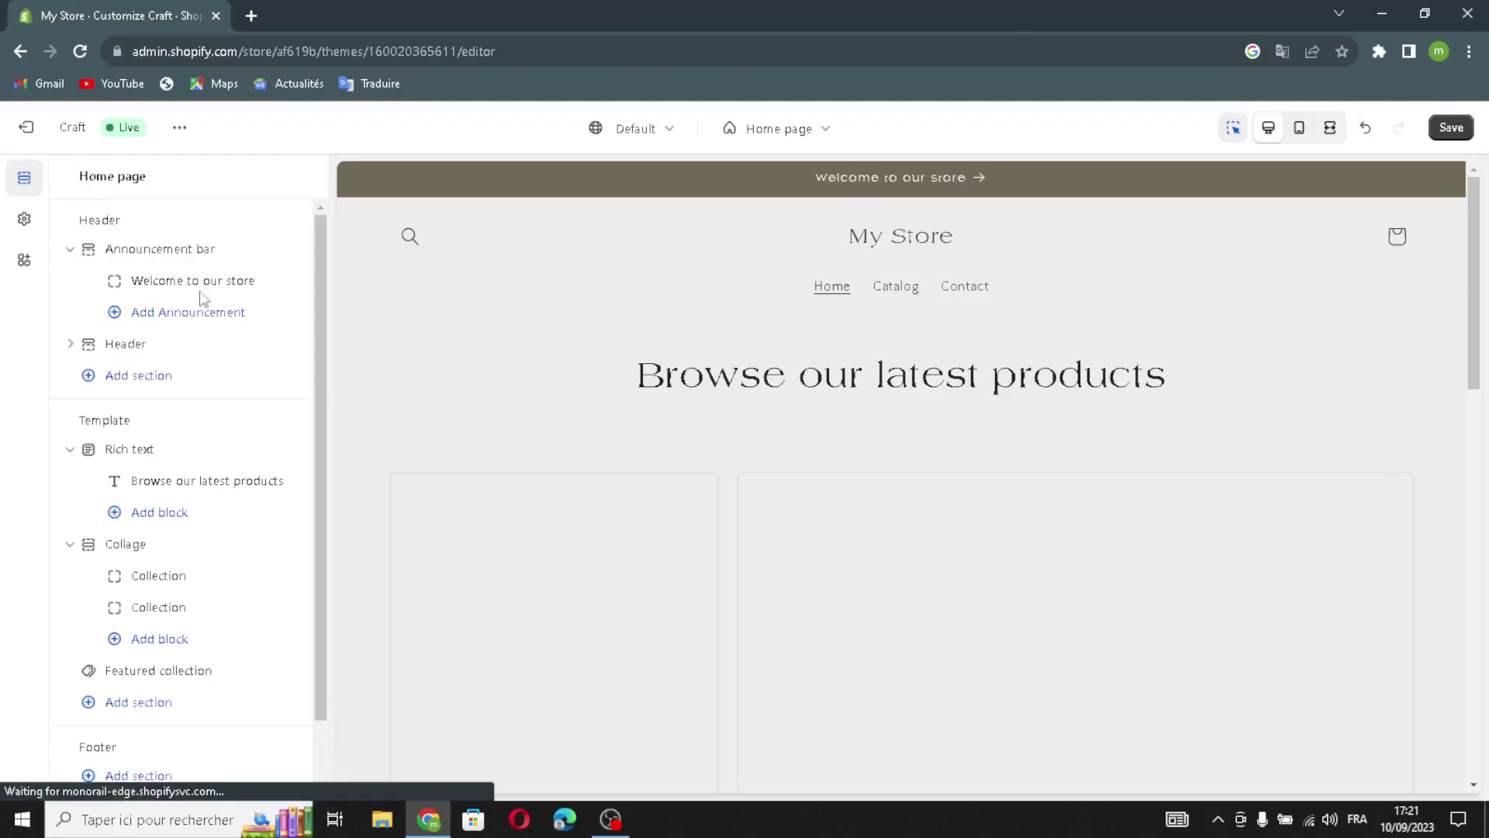
Step: Open the header section's settings and choose Top center as the desktop logo position
left_click(170, 359)
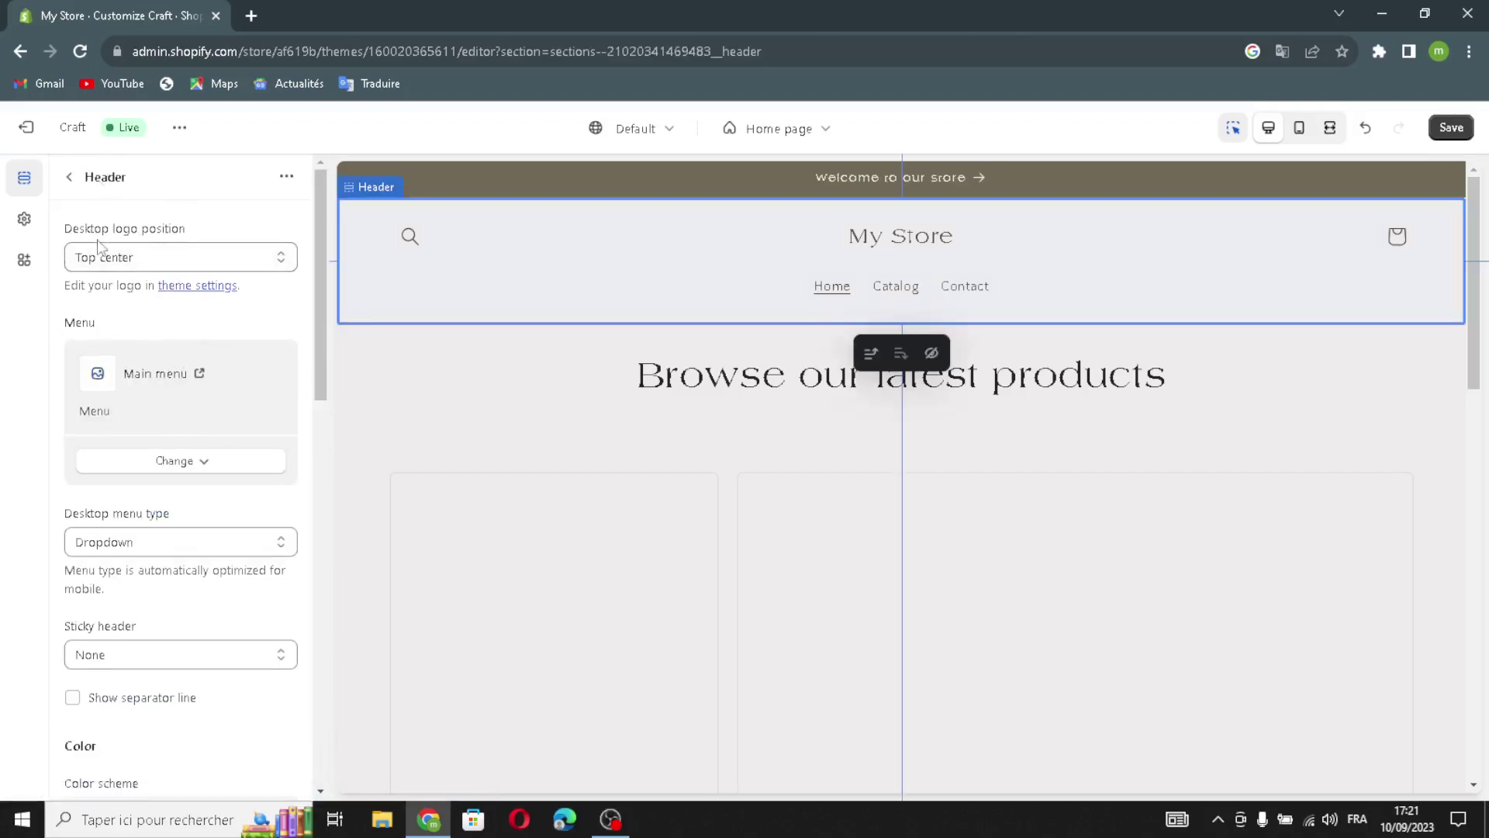
left_click(186, 254)
left_click(144, 314)
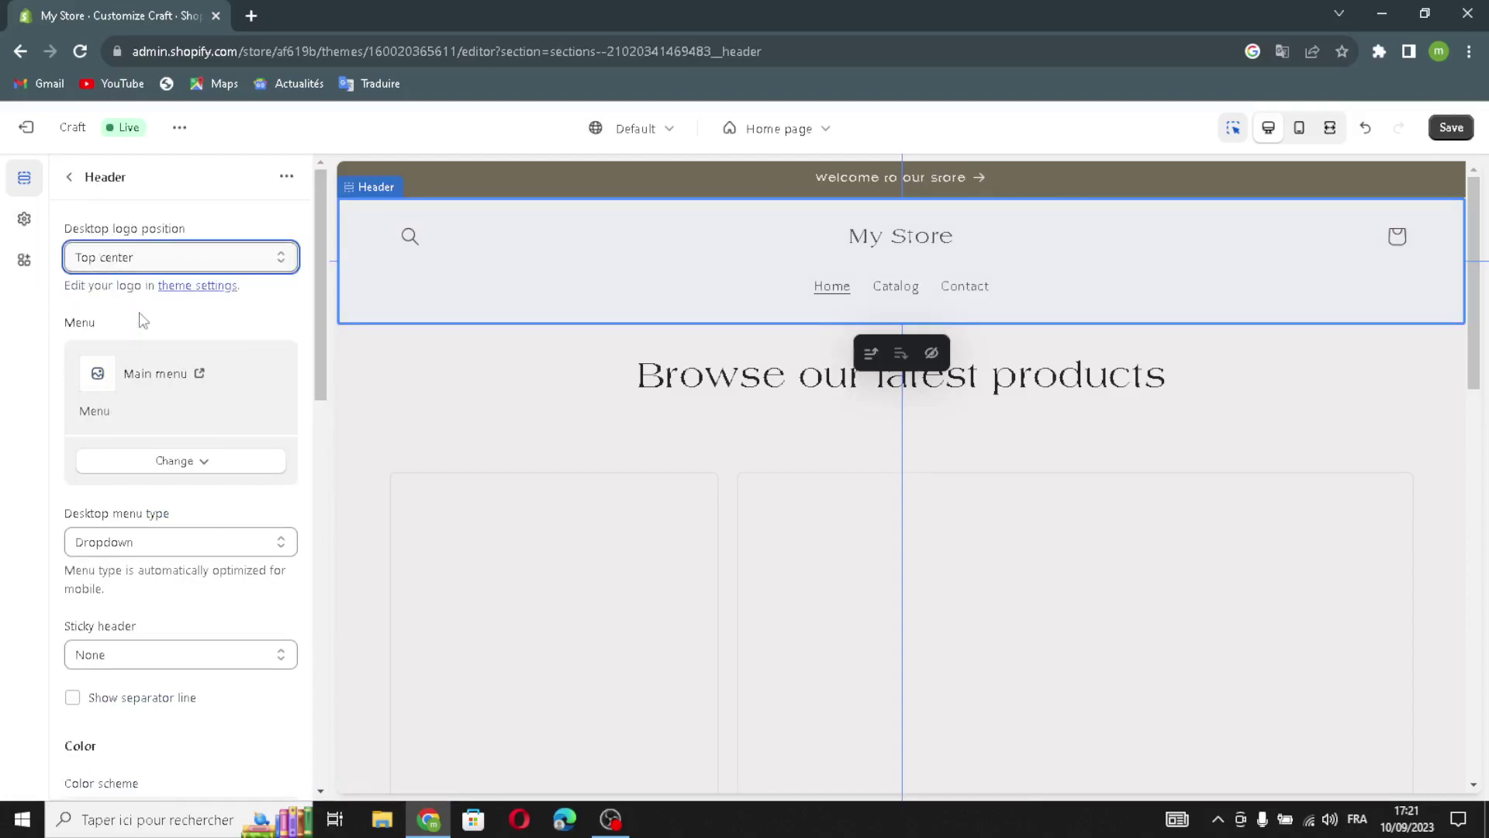
Step: Check the header's menu options and desktop menu types, keeping Main menu and Dropdown
left_click(153, 463)
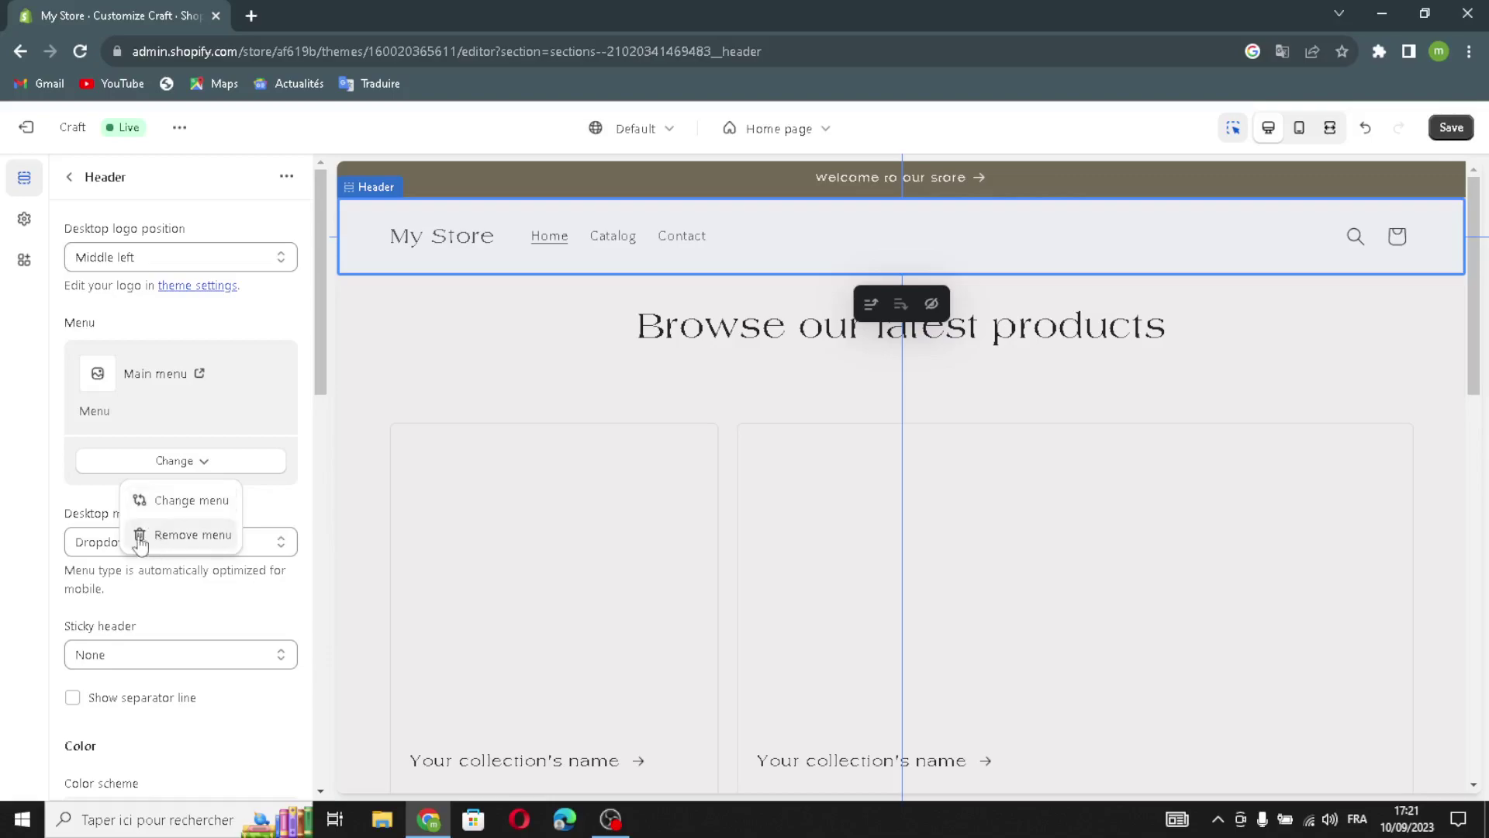
left_click(102, 503)
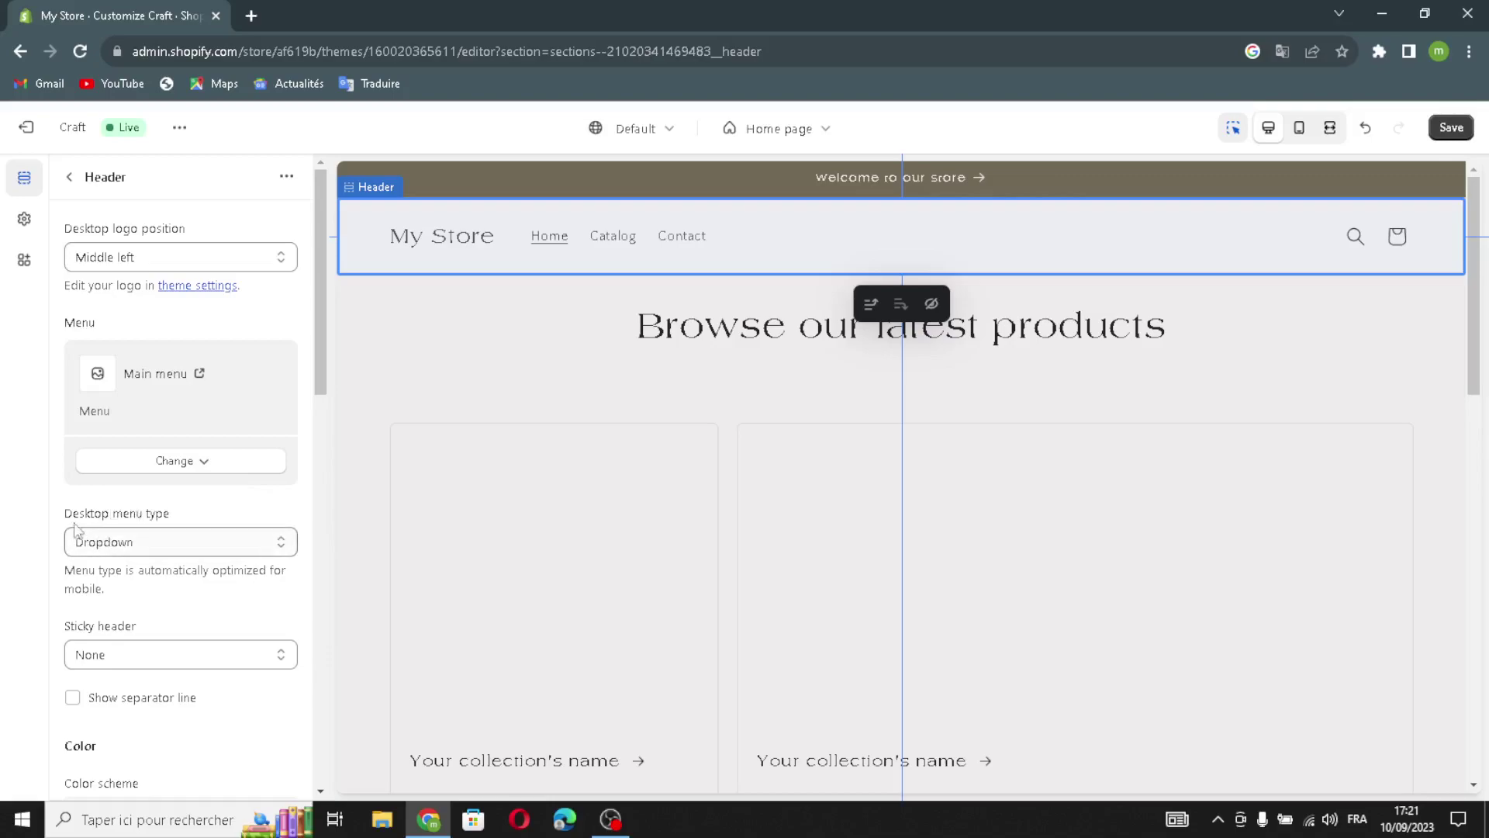
left_click(103, 545)
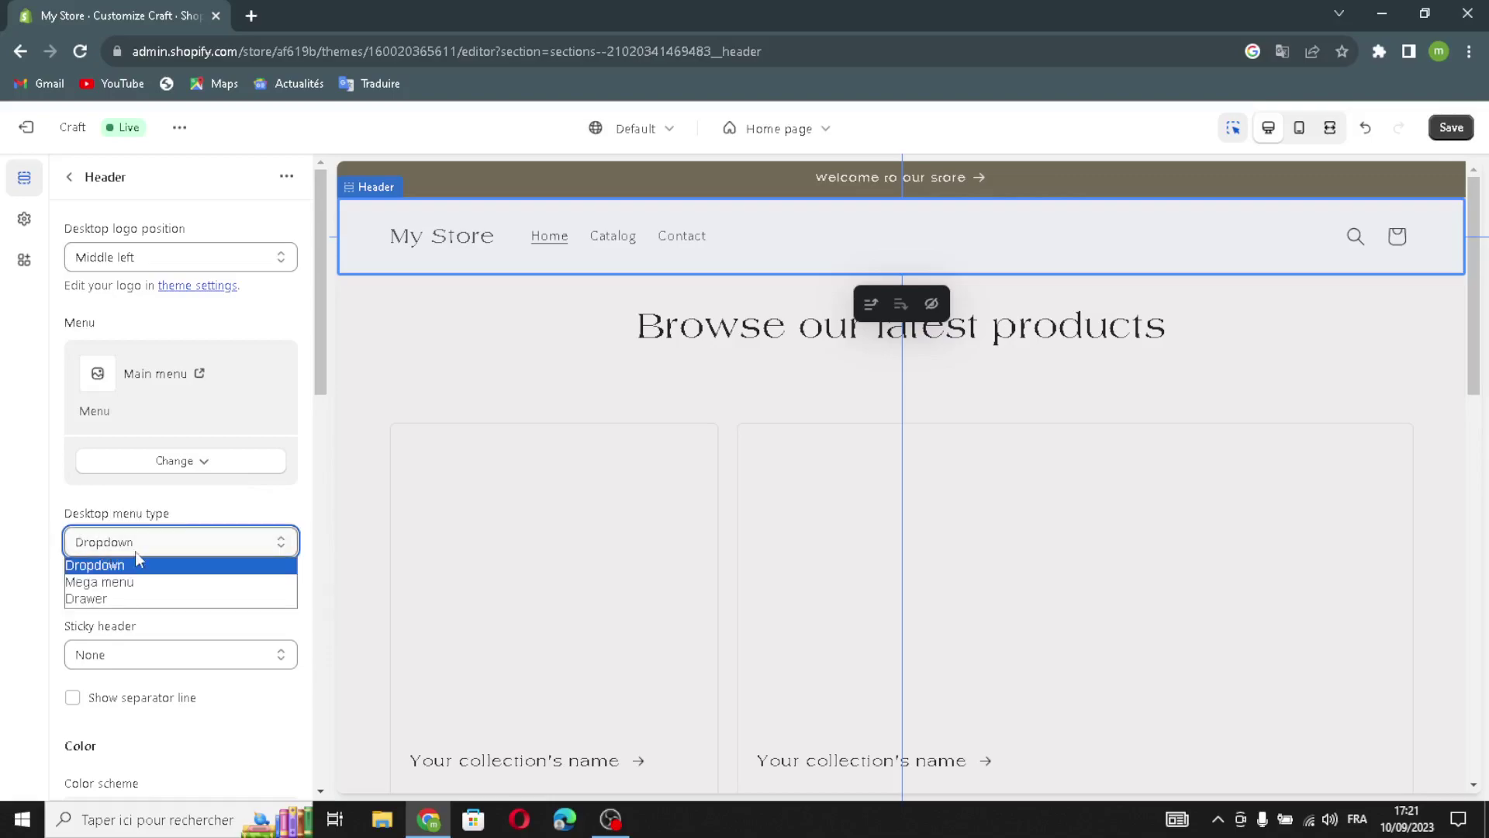
left_click(163, 540)
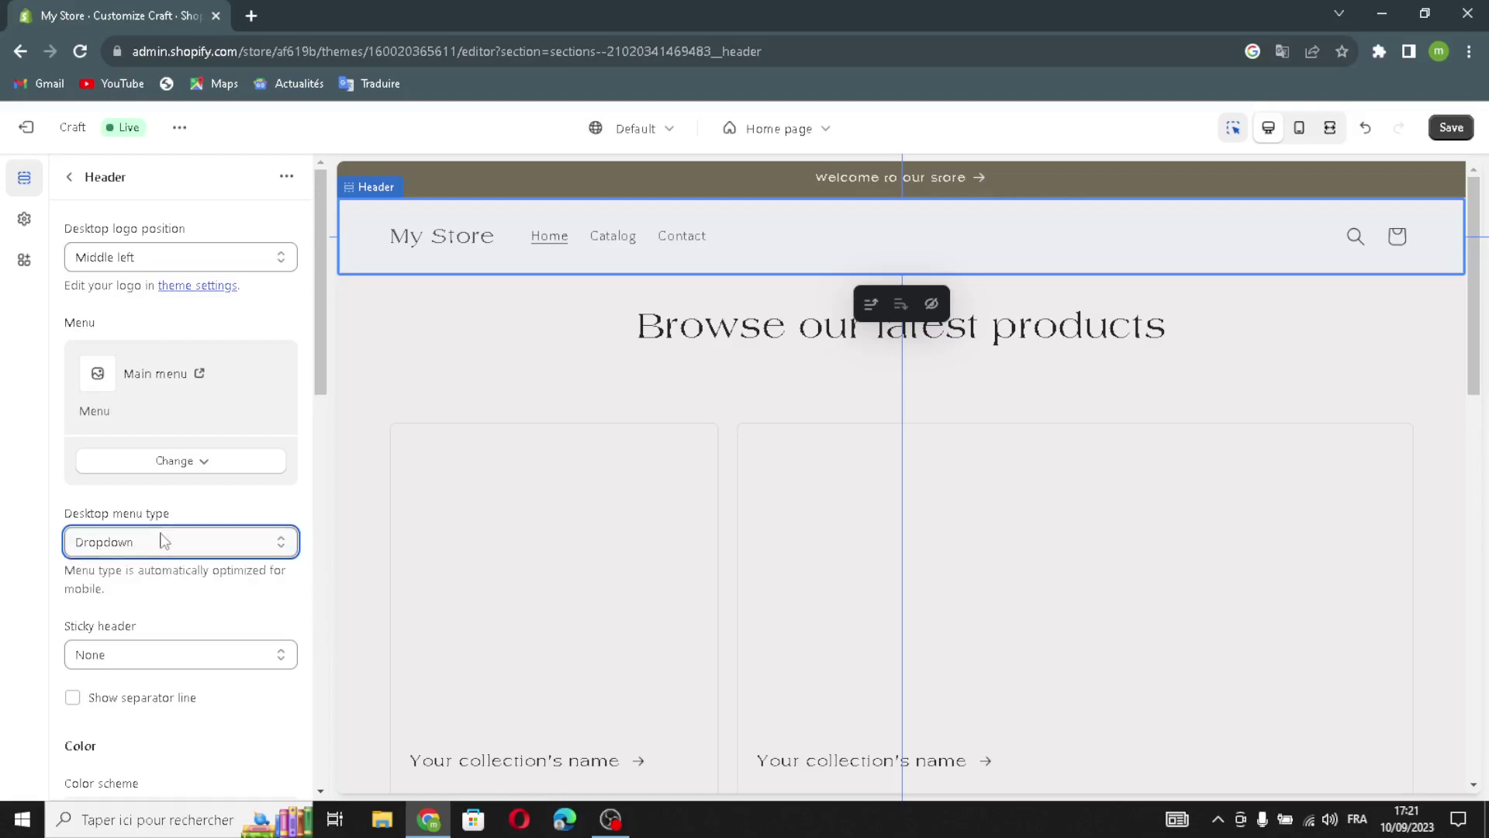
Step: Set the header's sticky behavior to On scroll up and show the separator line
left_click(133, 657)
left_click(110, 693)
scroll(111, 642, "down", 2)
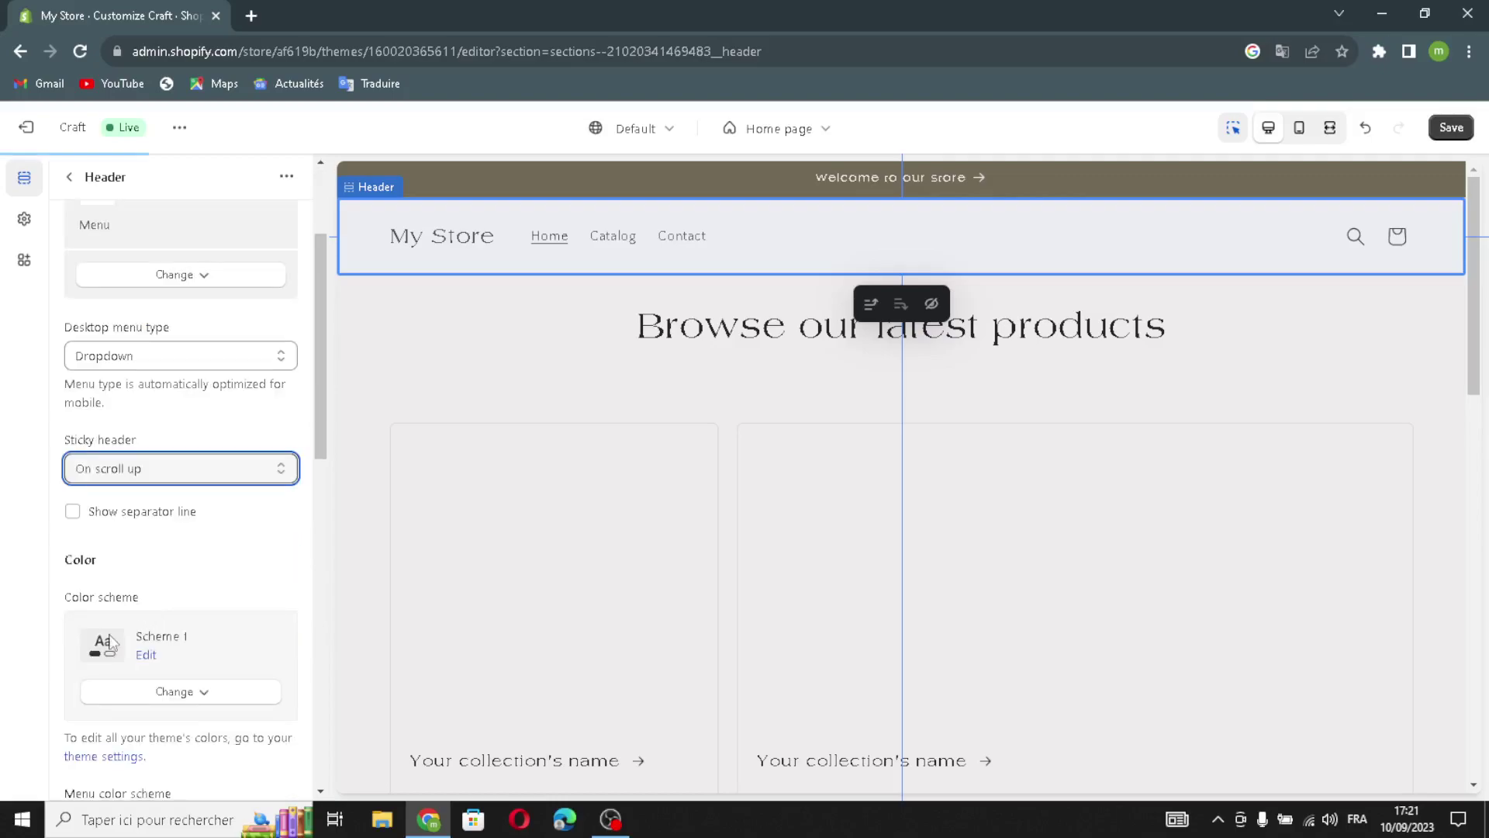
left_click(73, 512)
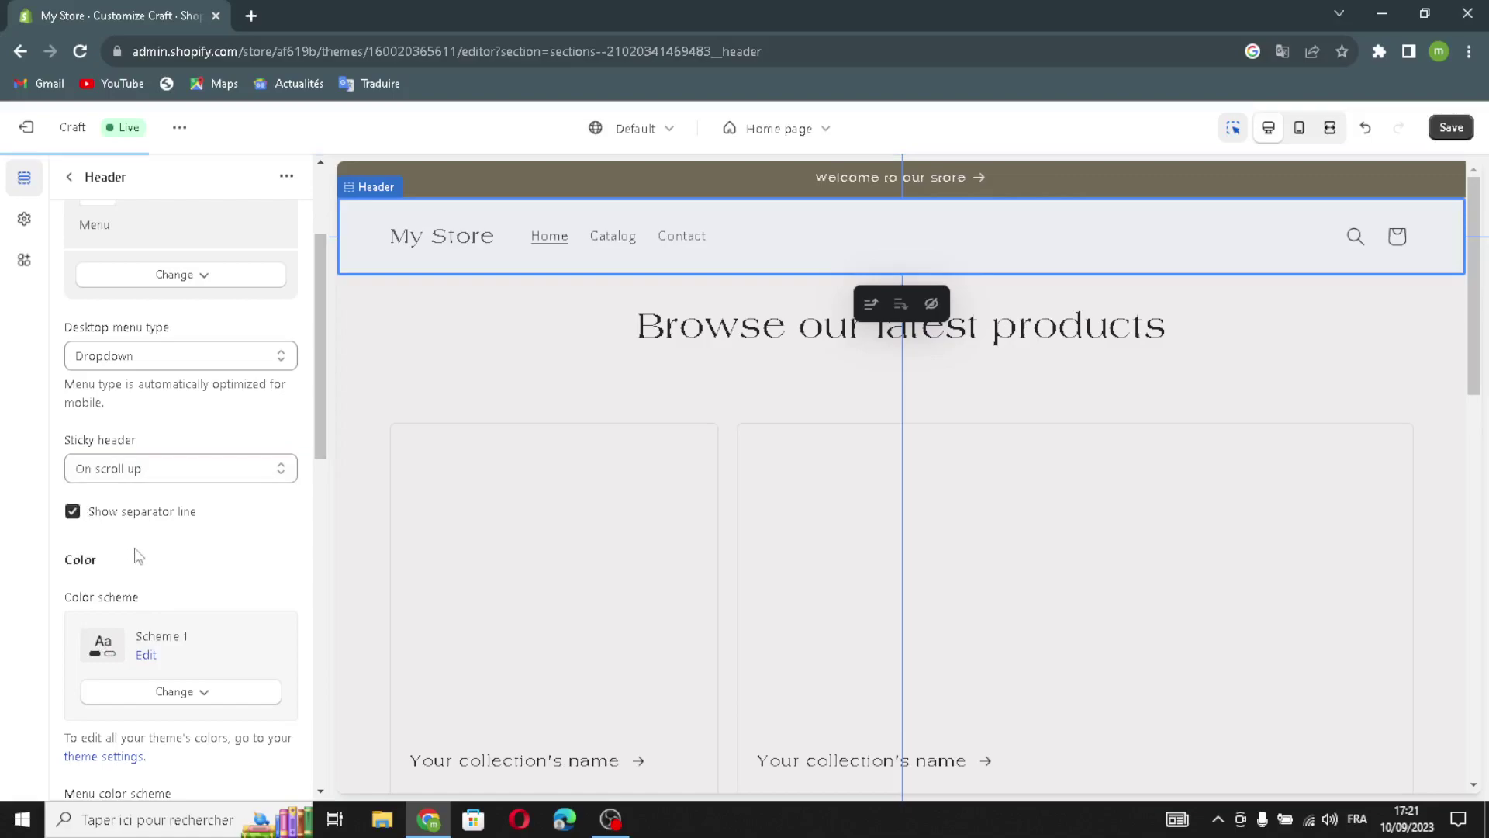
Step: Set the header's color scheme to Scheme 3 and its menu color scheme to Scheme 4, and return to the section list
scroll(138, 556, "down", 2)
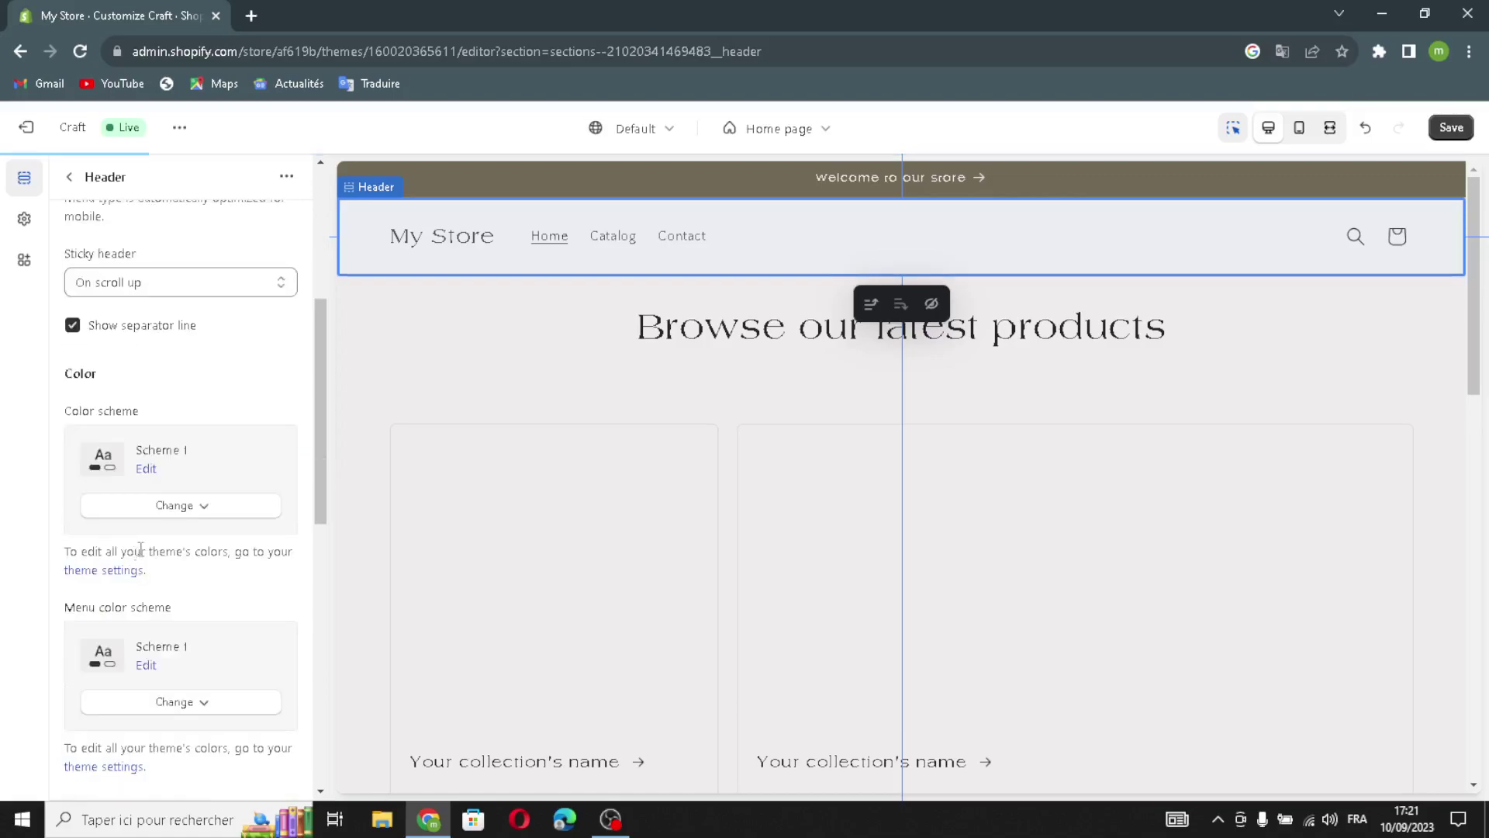
left_click(172, 506)
left_click(178, 562)
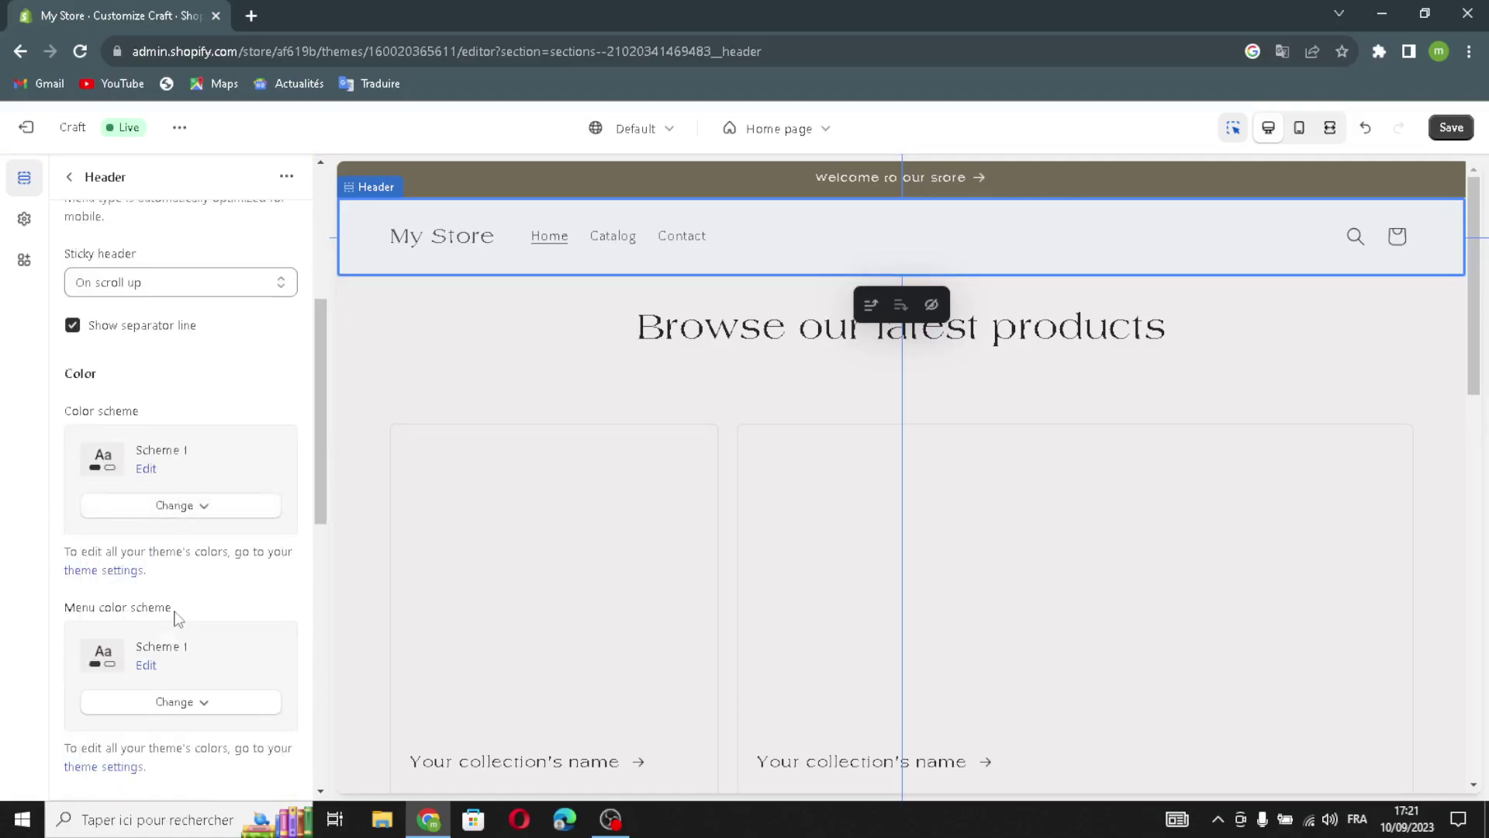
left_click(147, 505)
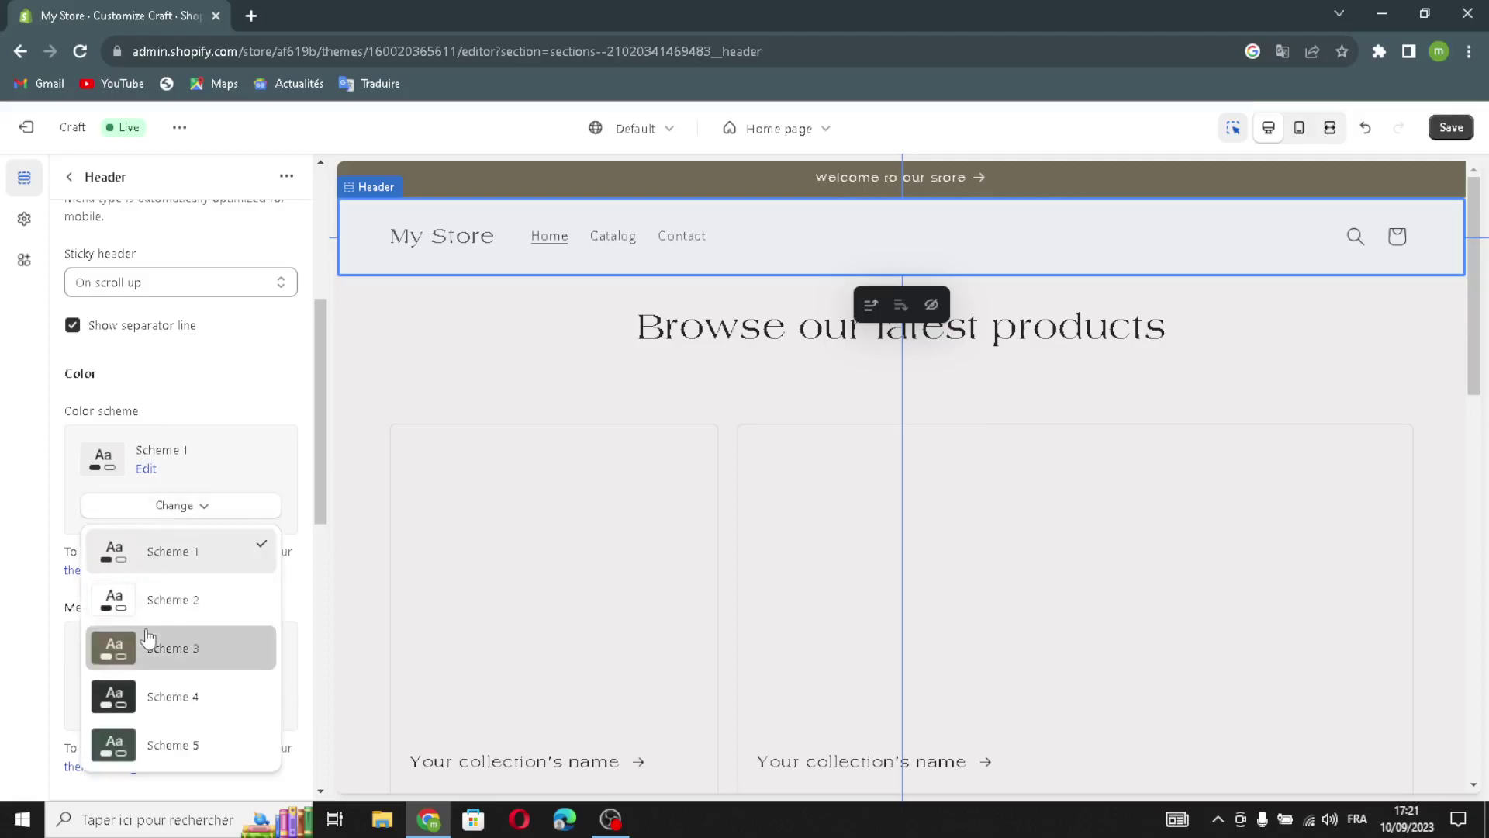
left_click(146, 646)
scroll(198, 587, "down", 2)
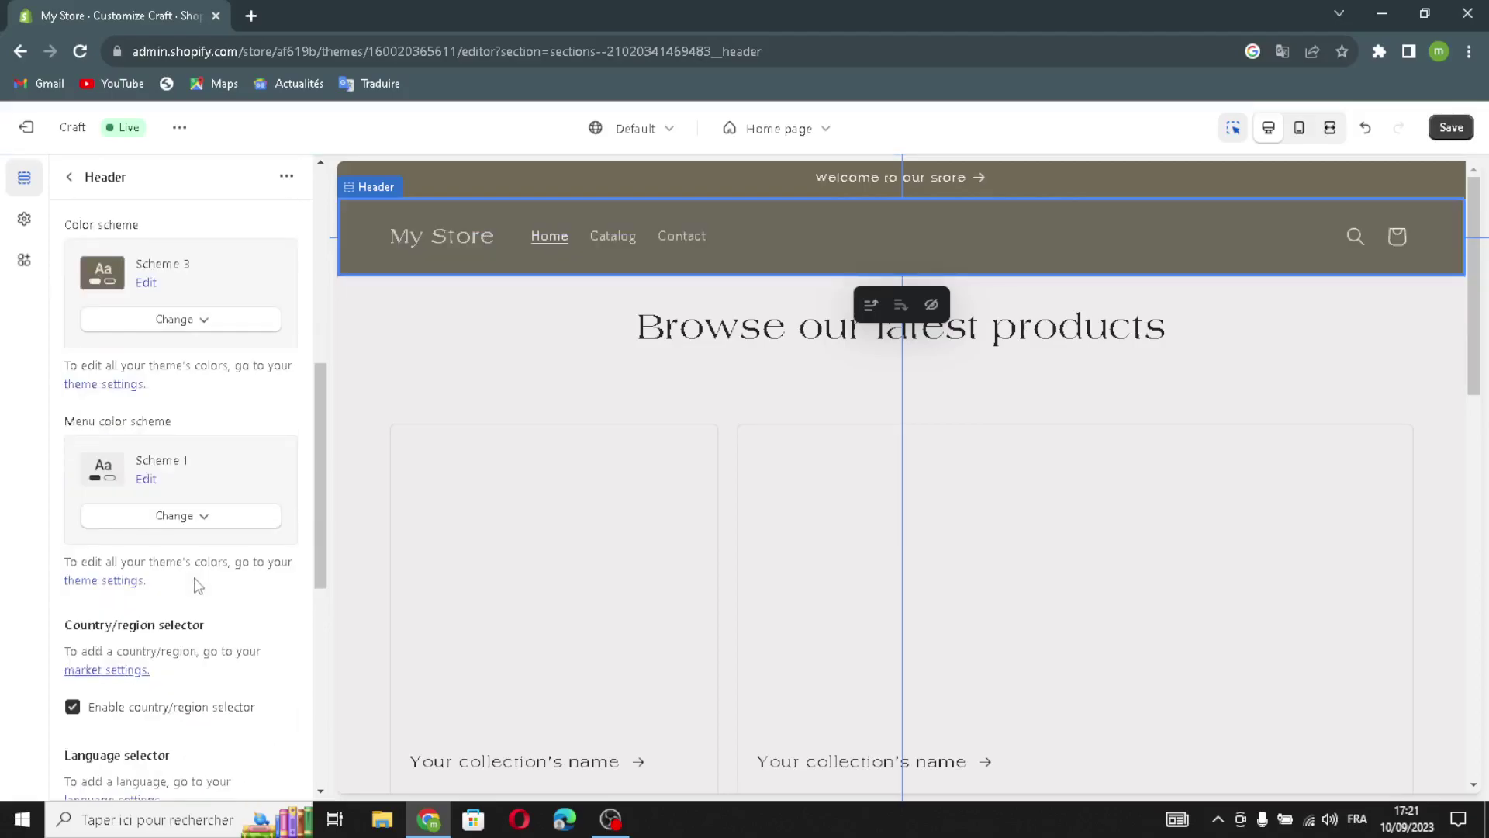
left_click(186, 525)
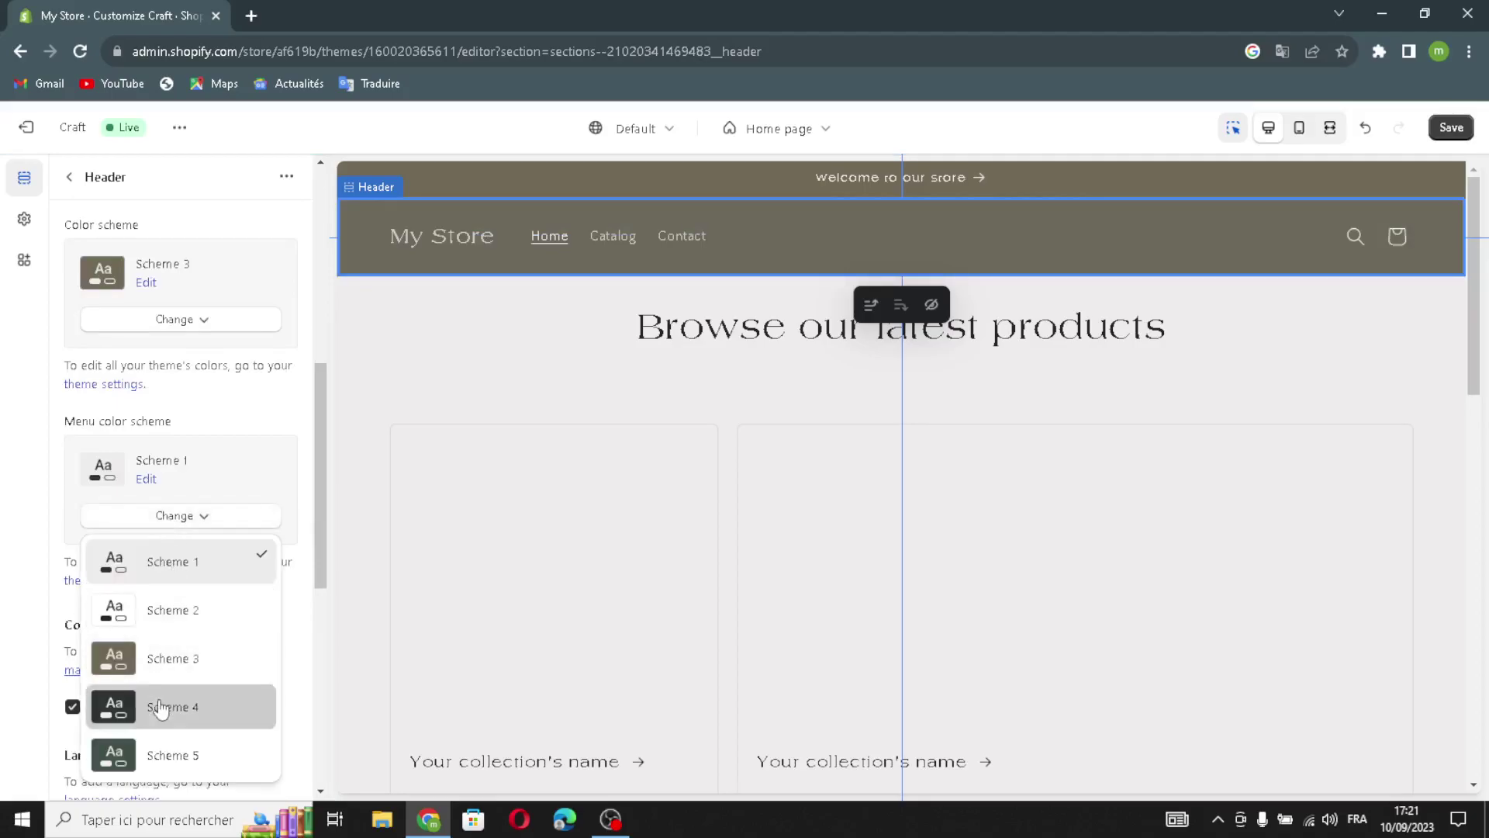
left_click(143, 706)
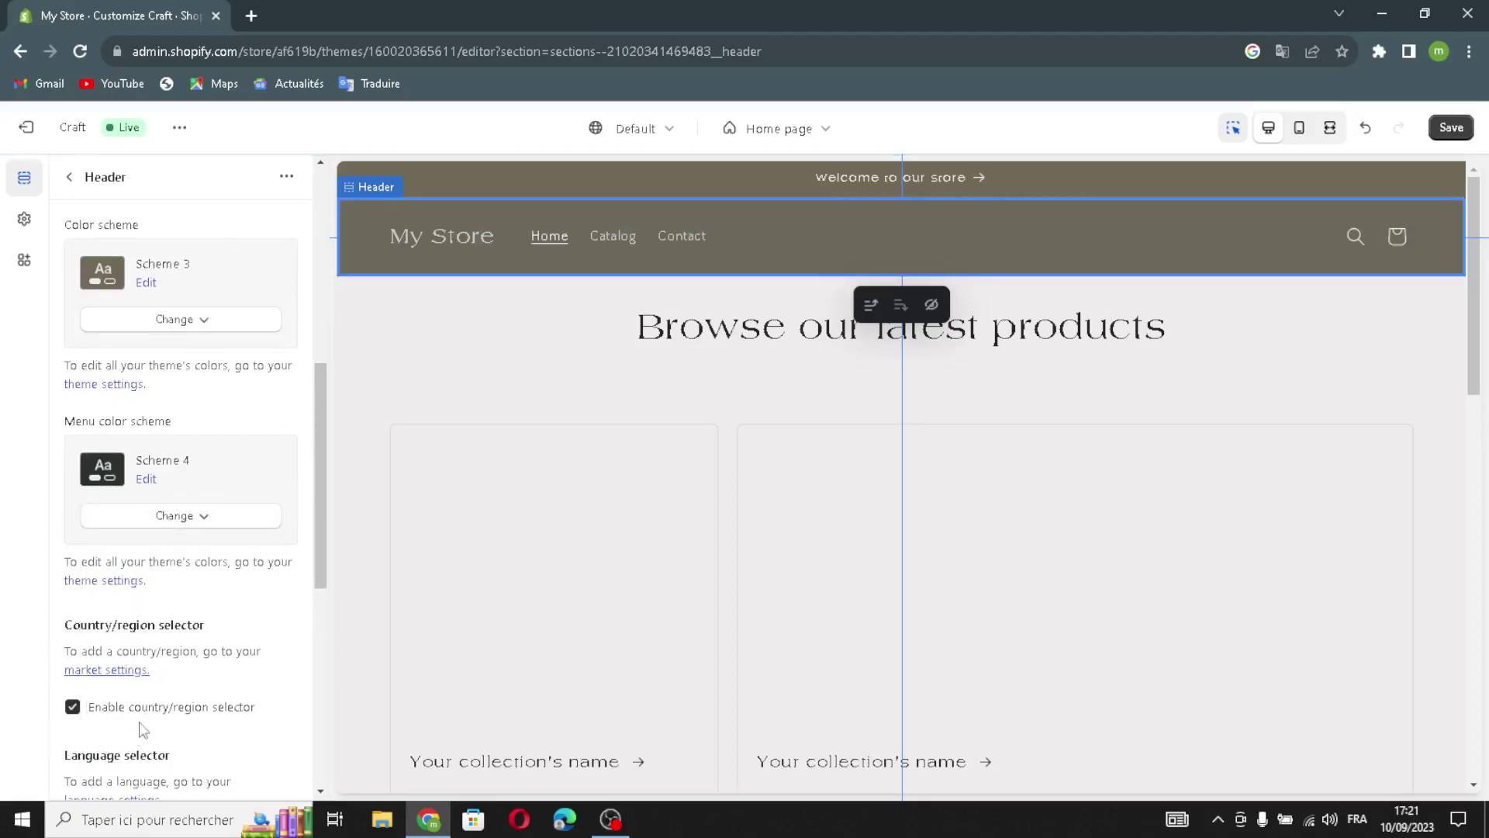
scroll(143, 729, "down", 2)
scroll(205, 417, "up", 3)
left_click(69, 177)
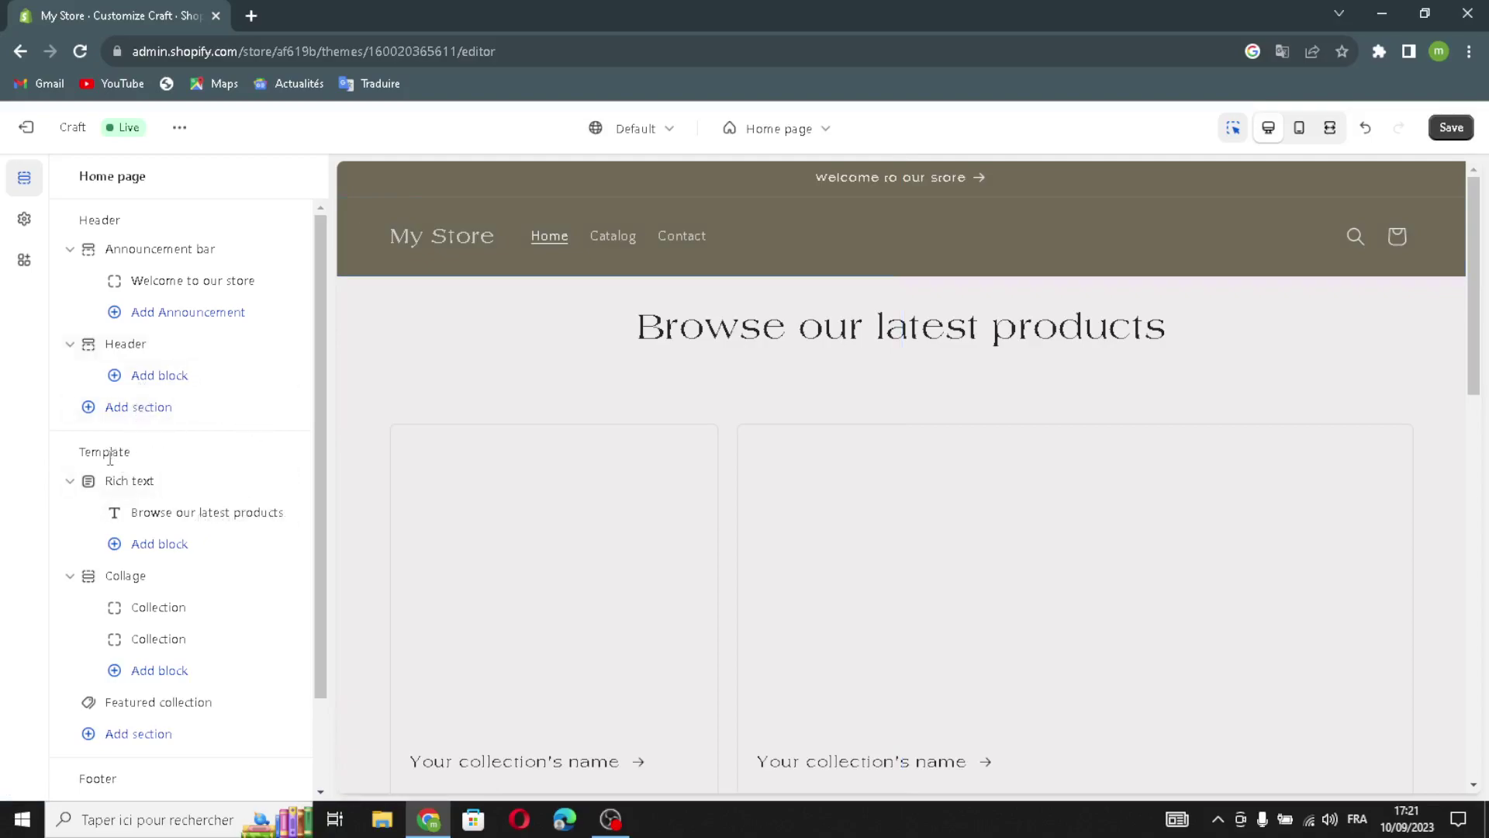
Step: Choose Center for both the desktop content position and the content alignment of the Rich text section
left_click(118, 482)
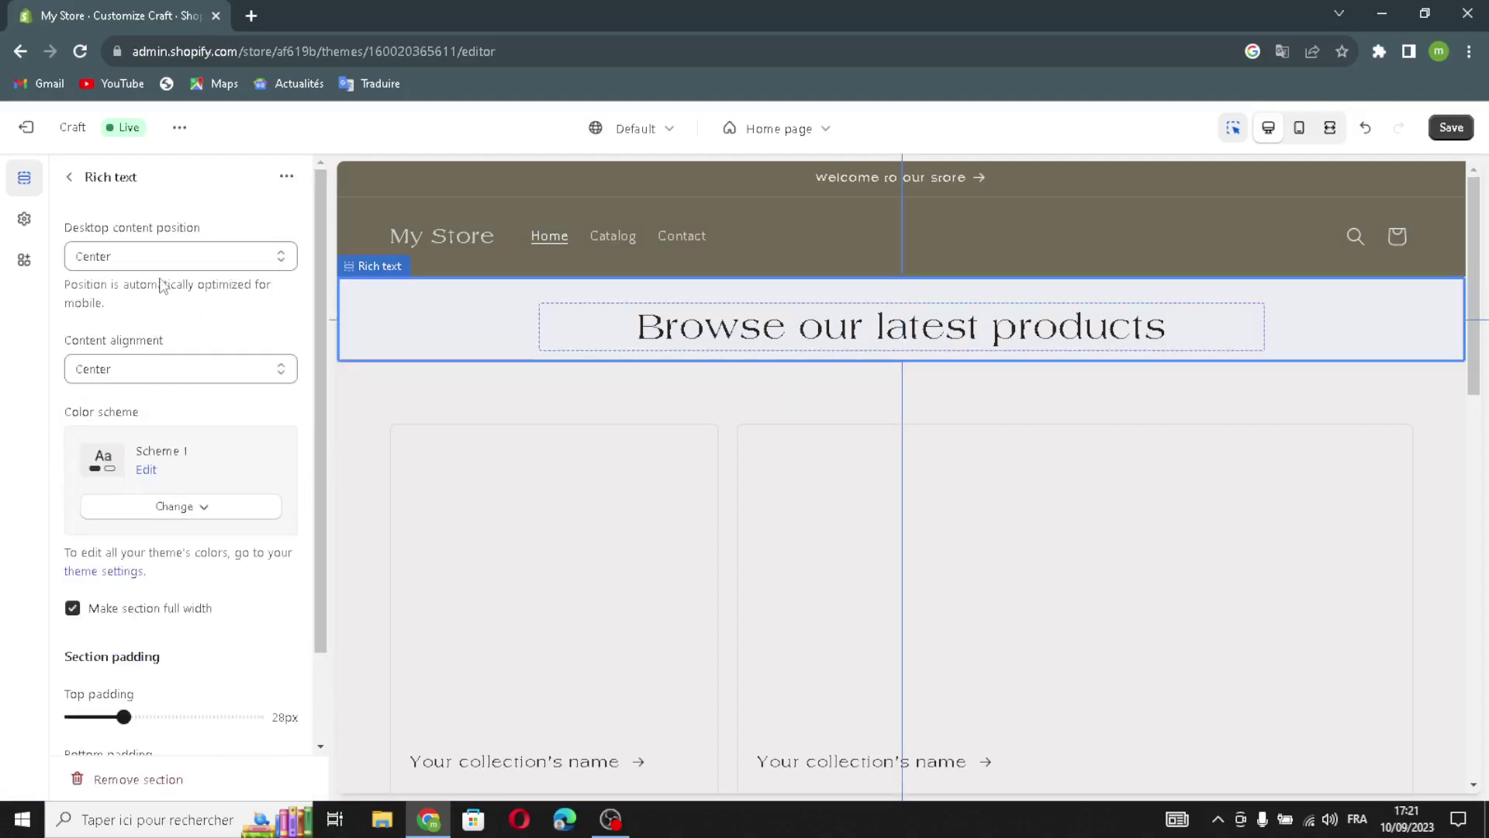
left_click(142, 257)
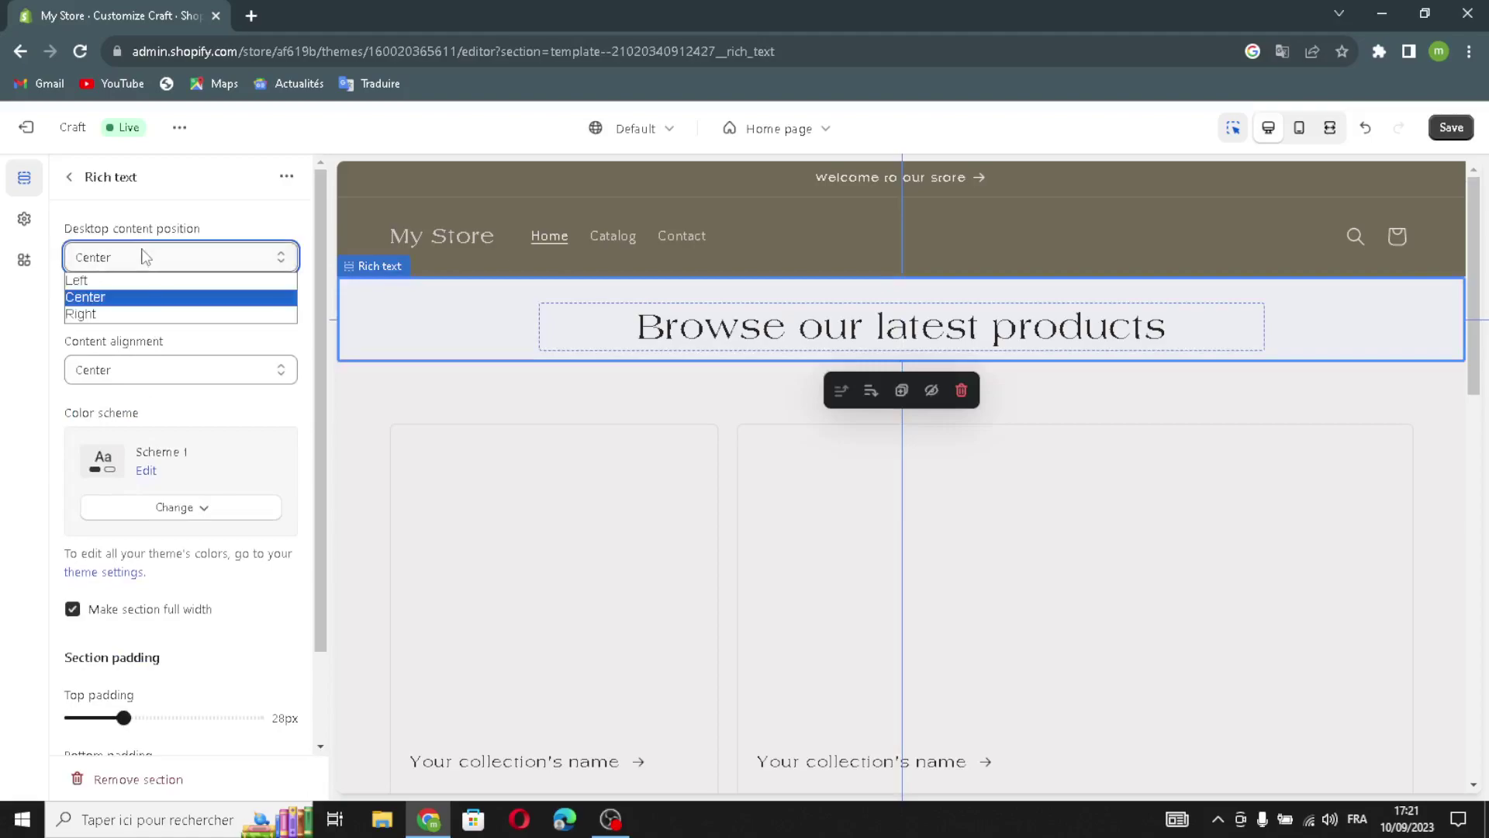
left_click(141, 299)
left_click(136, 374)
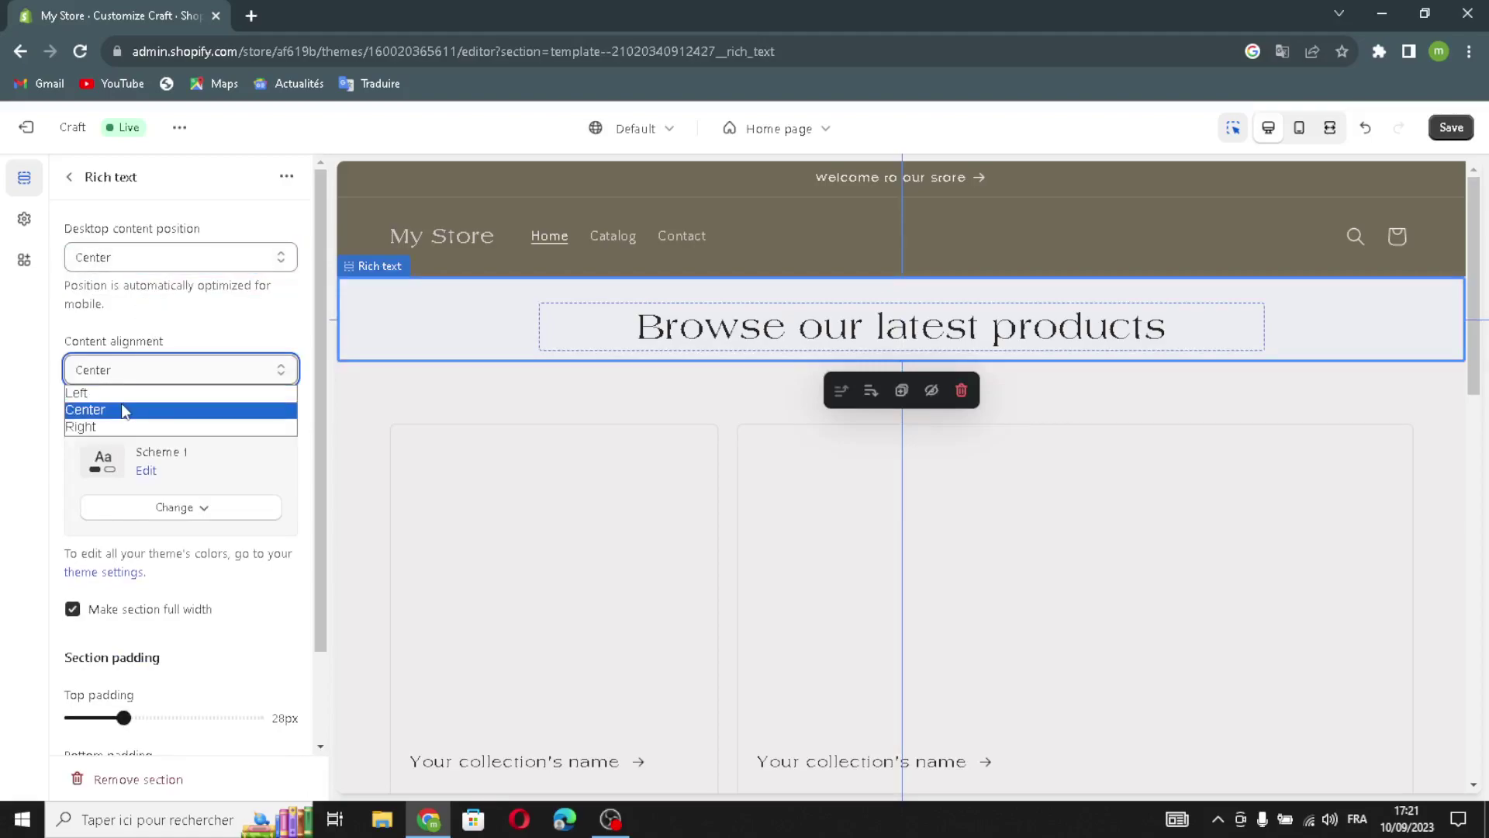
left_click(122, 412)
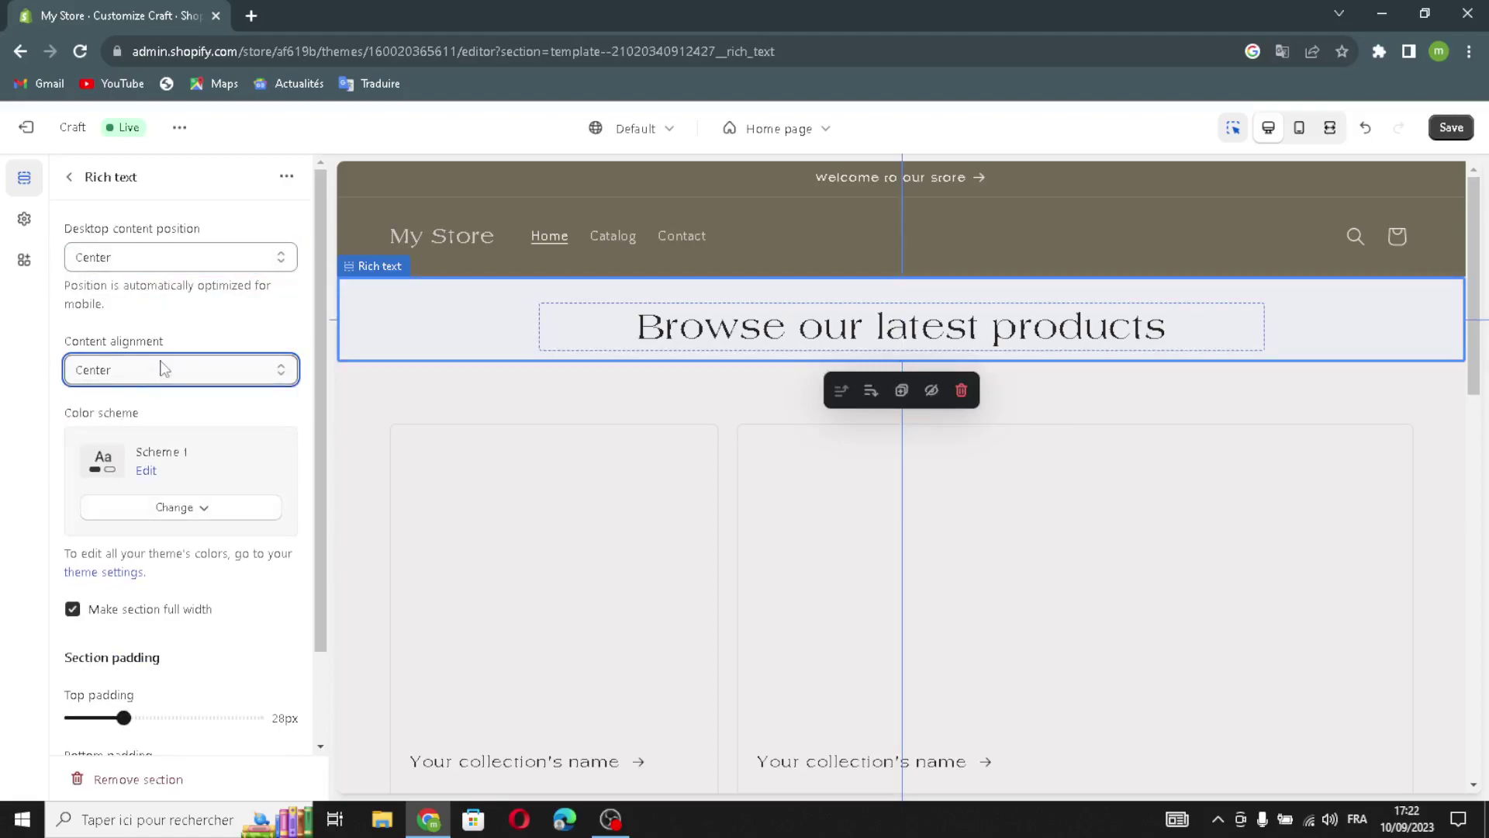
key("space")
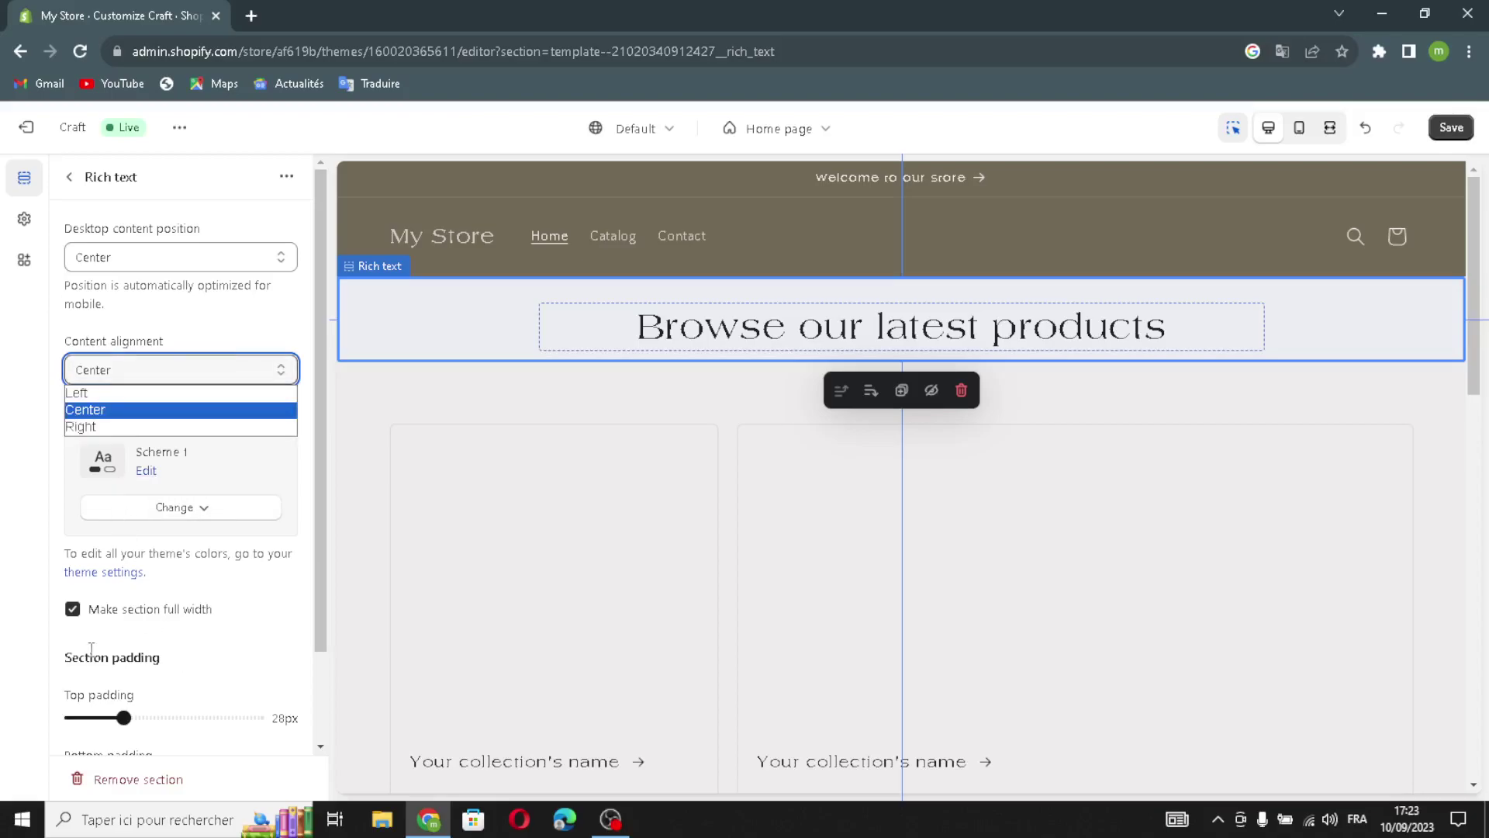
Step: Toggle the Rich text section's full-width option off and back on, and look over its padding settings
left_click(86, 615)
left_click(78, 610)
left_click(77, 611)
scroll(120, 667, "down", 2)
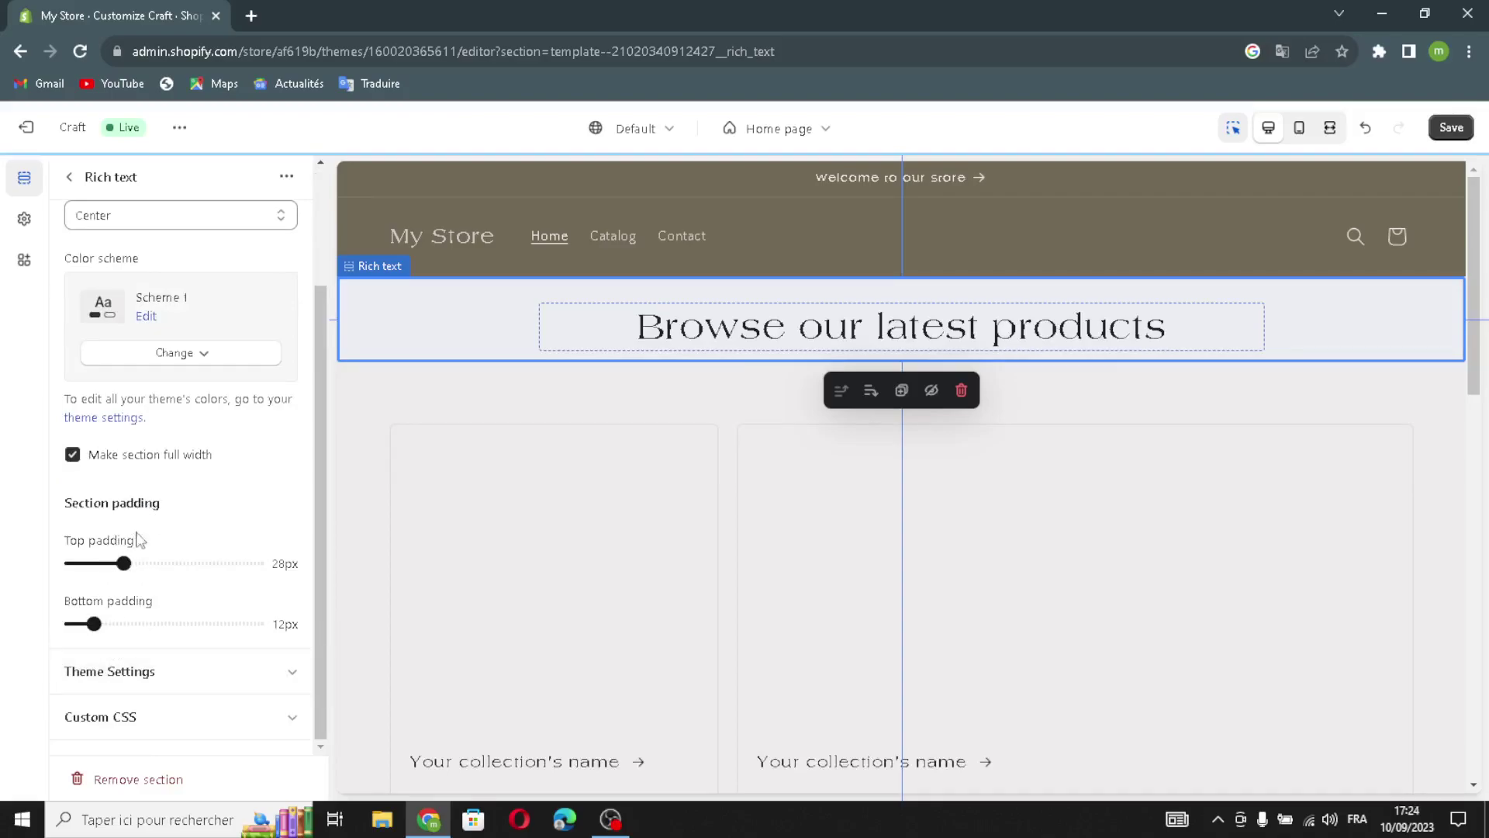
left_click(69, 177)
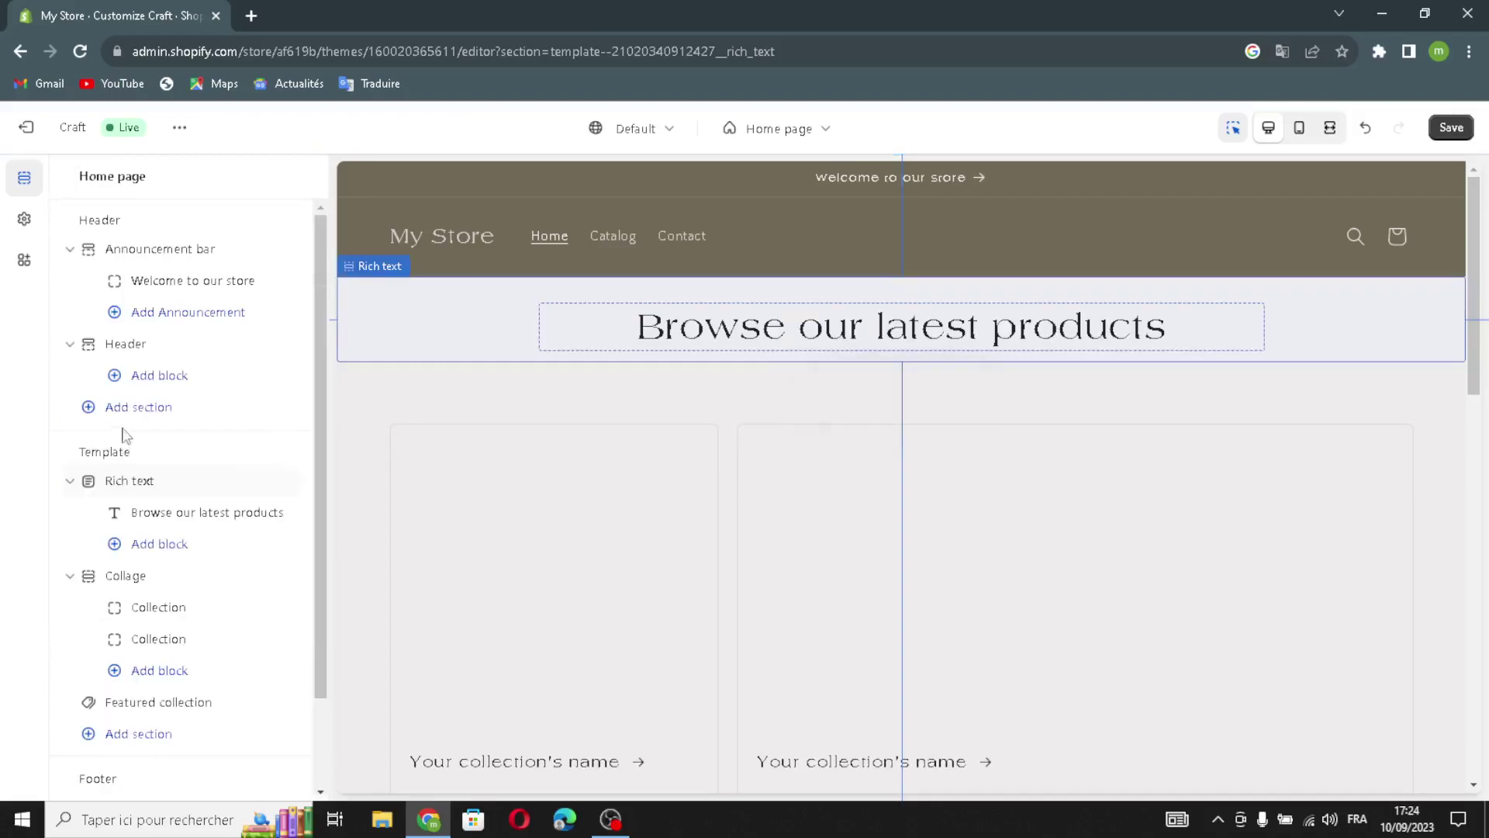
Step: Generate a new text for the "Browse our latest products" heading from the description "craft and hobby kits" and apply the first suggestion
left_click(197, 518)
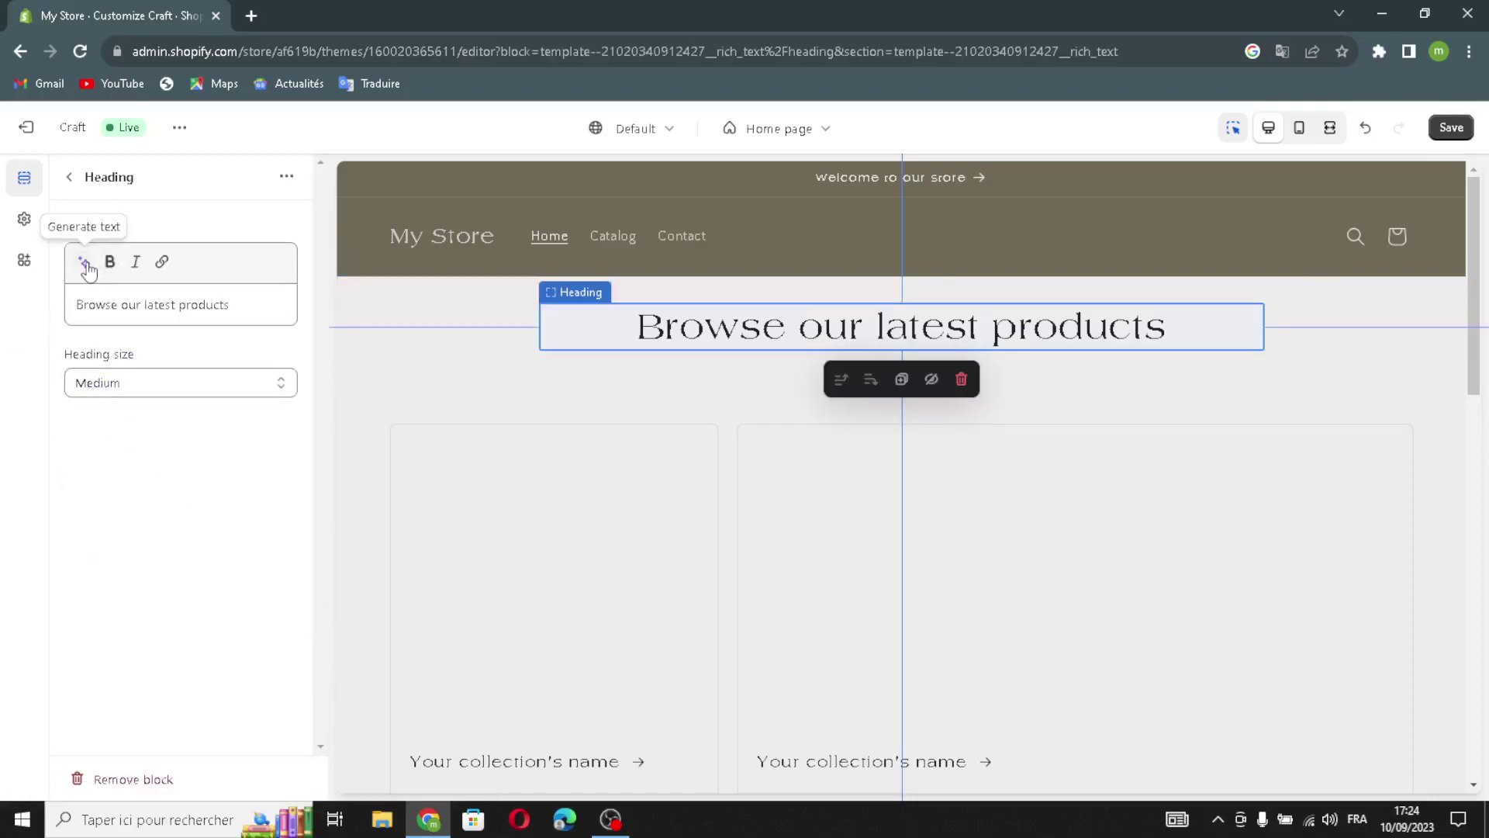
left_click(85, 265)
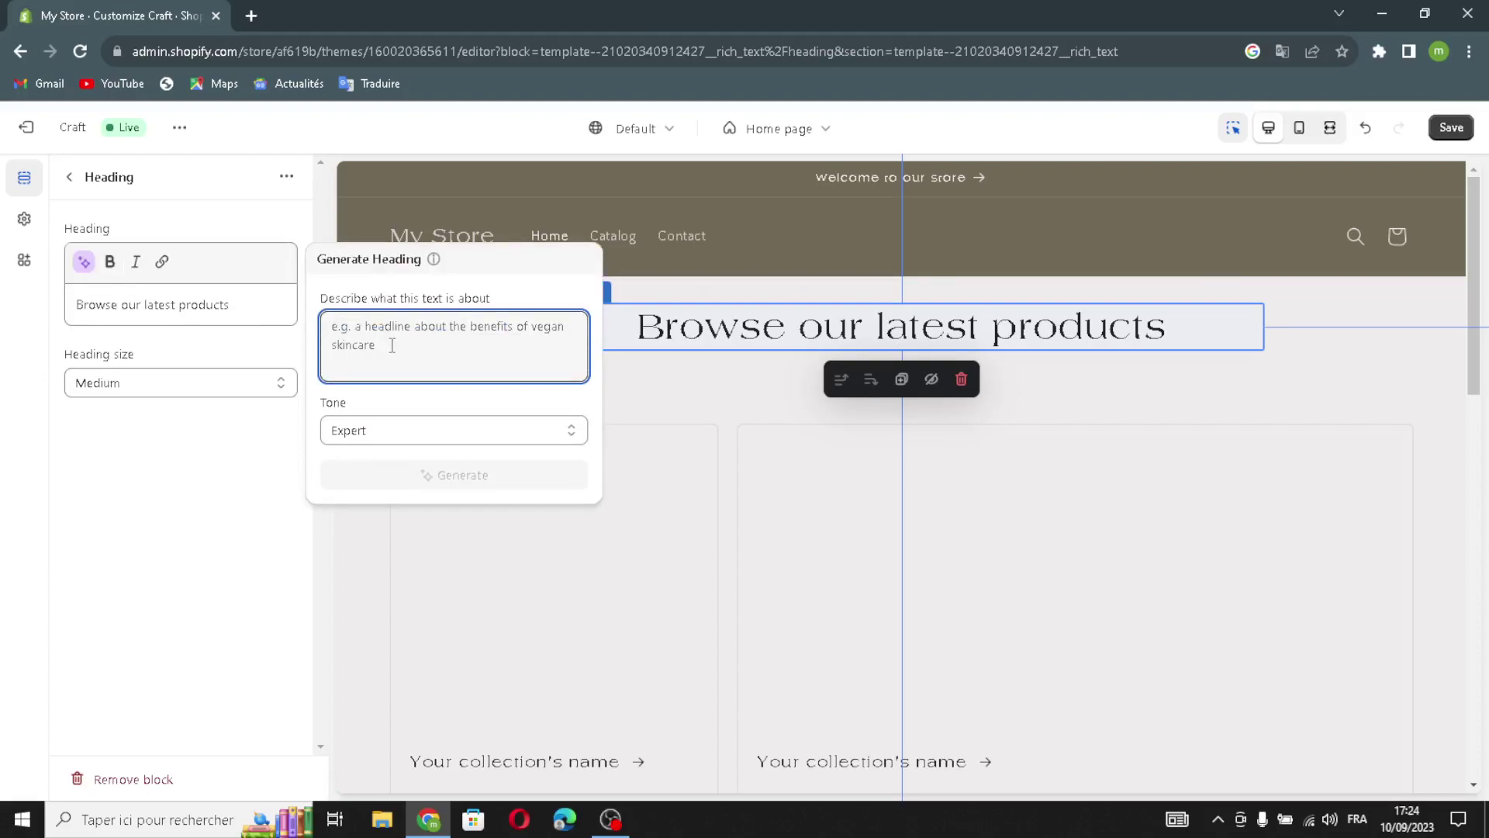
type("craft")
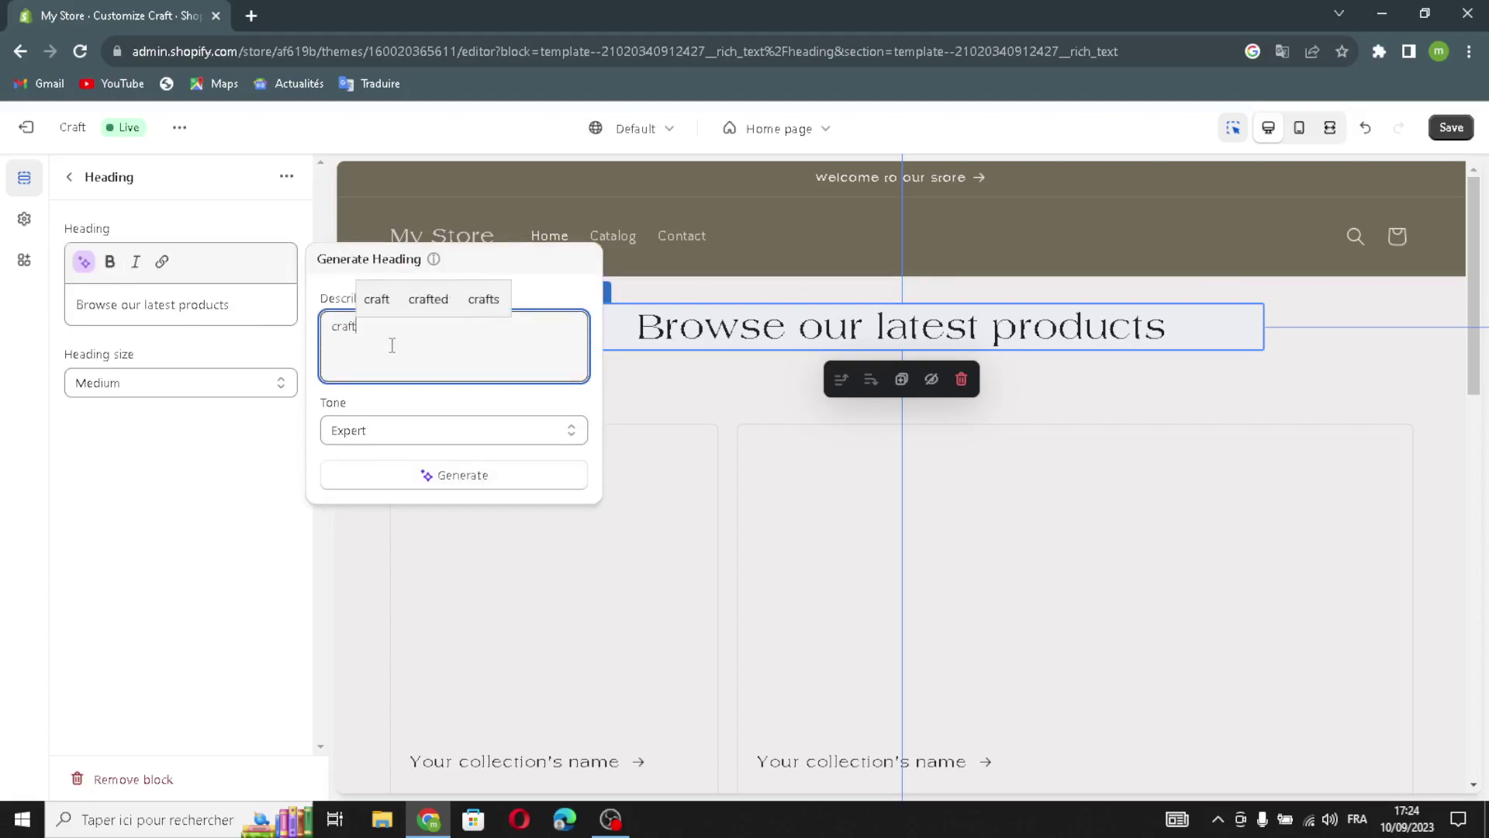
type(" and ho")
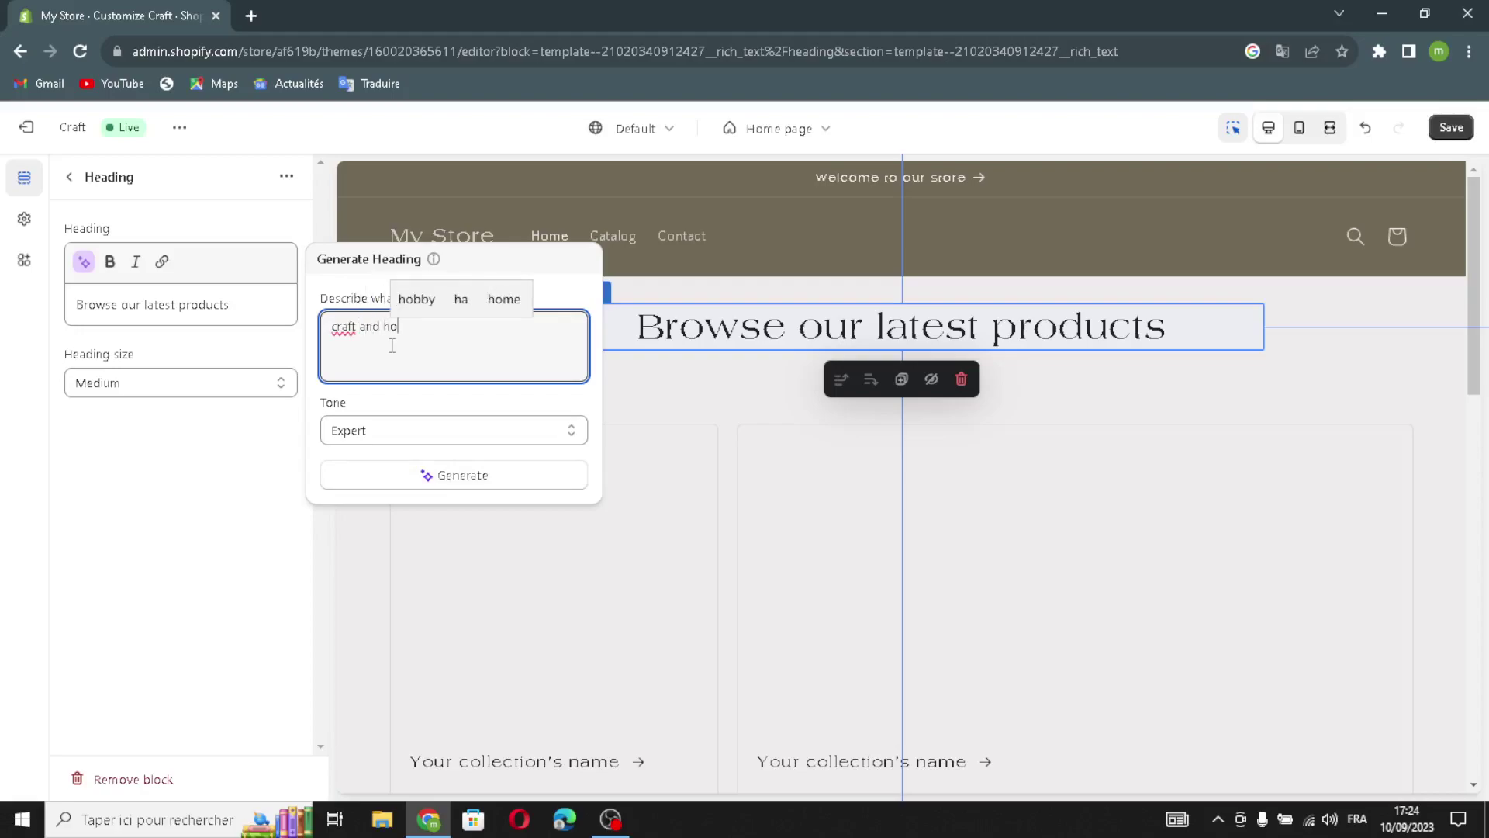
type("bb")
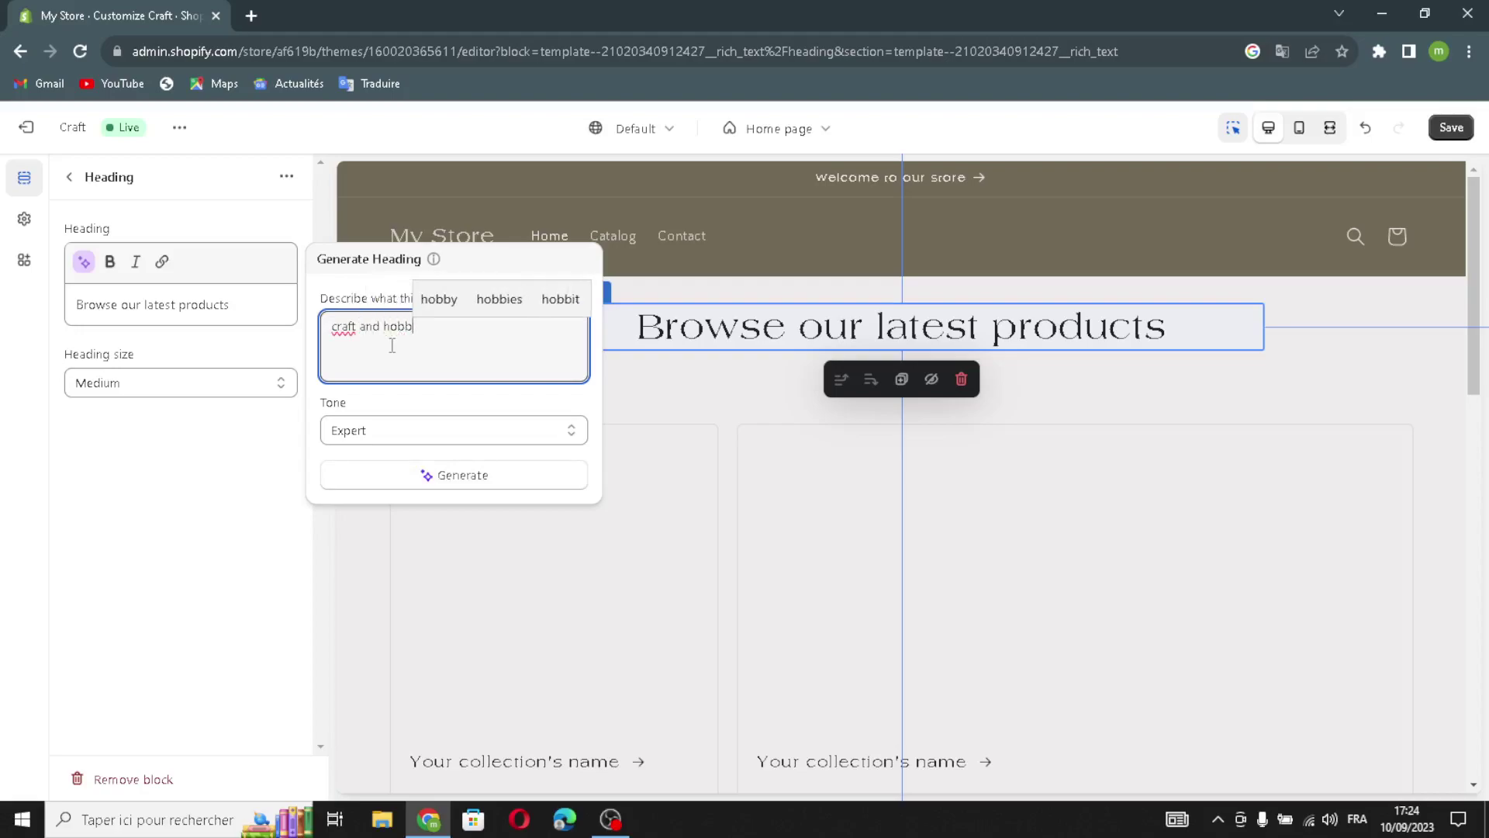
type("y kits")
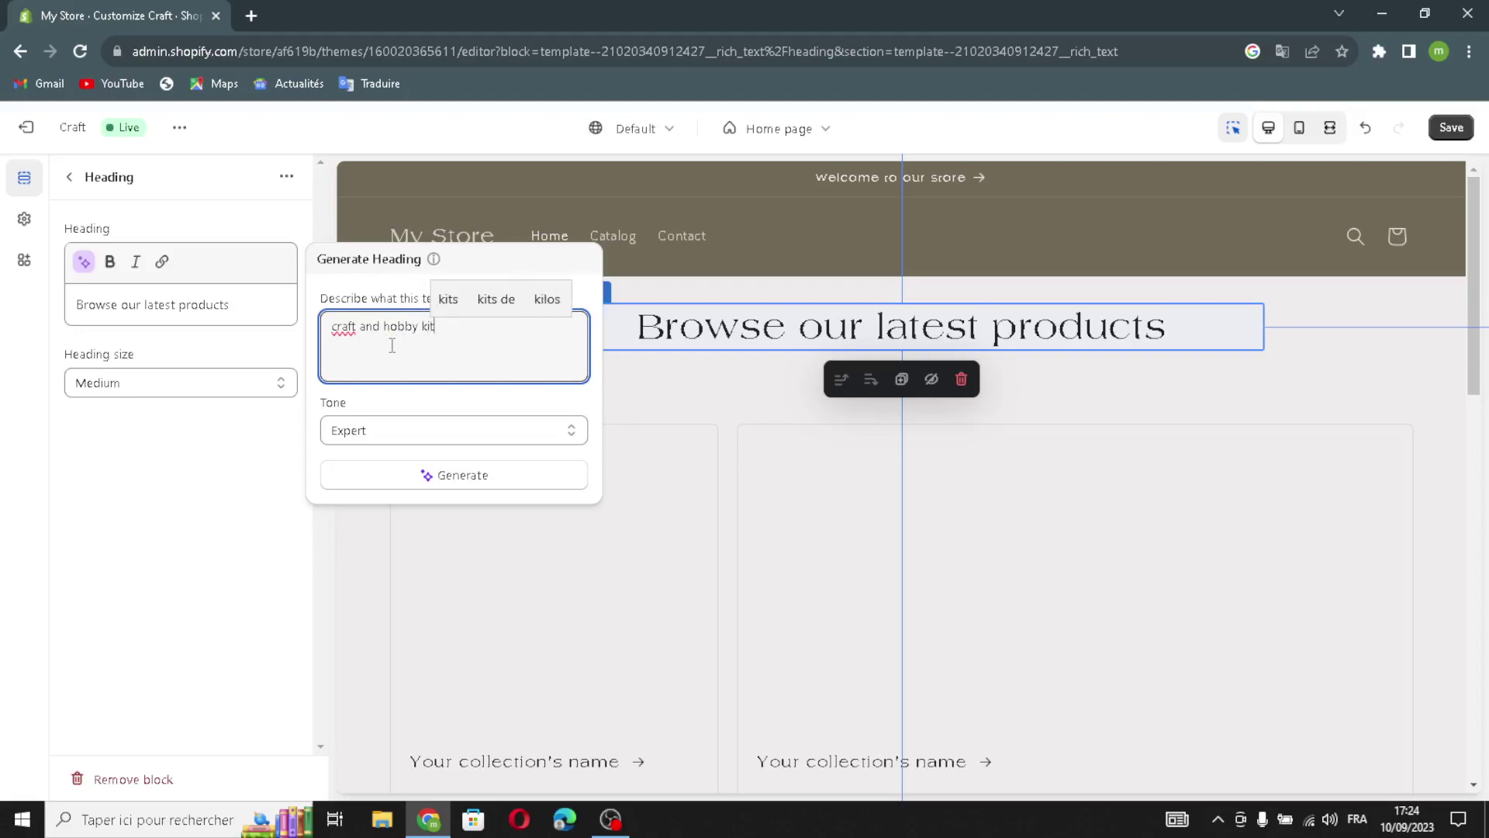
left_click(377, 470)
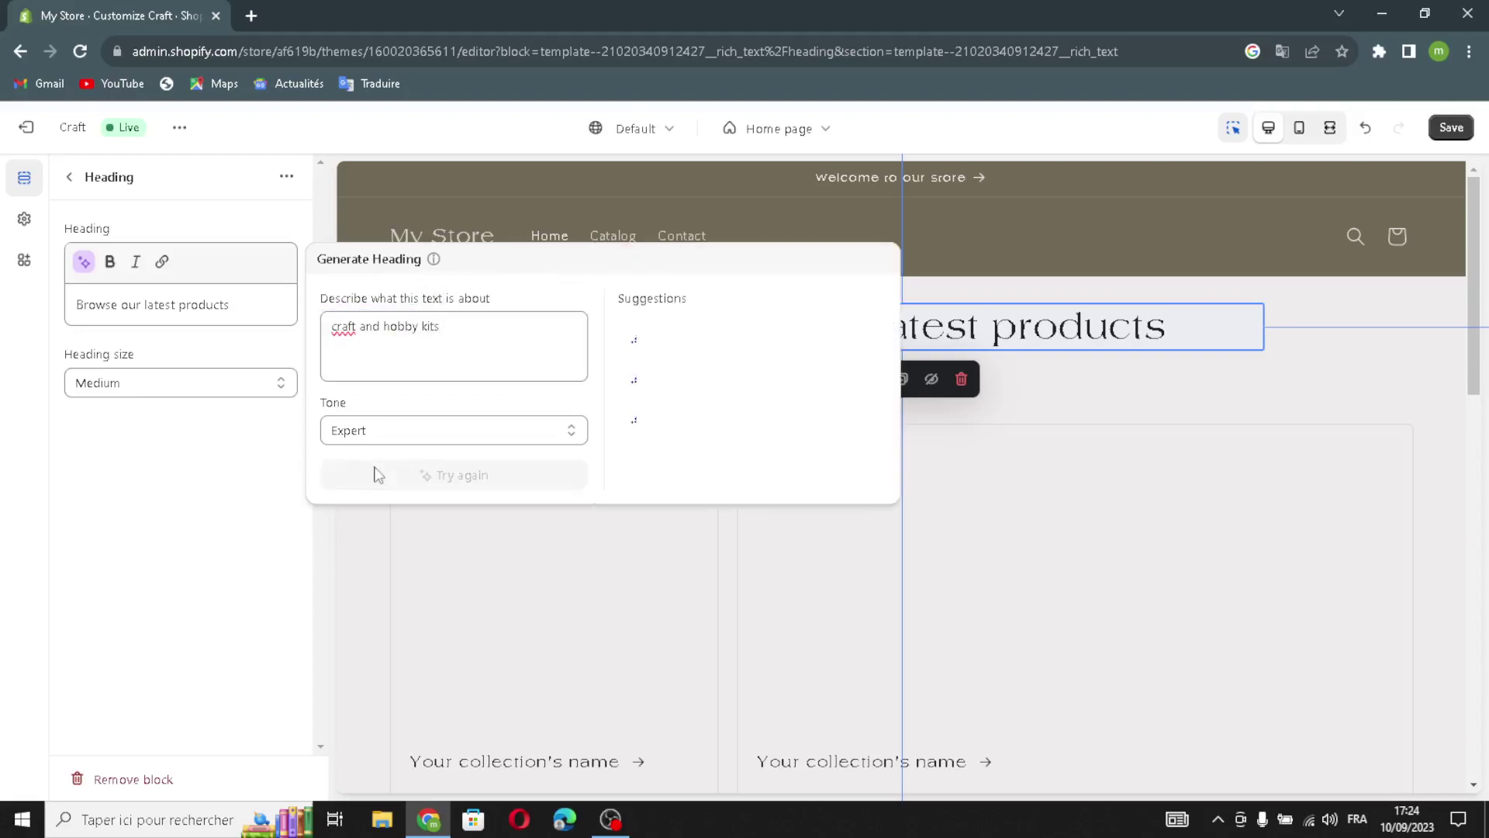
left_click(646, 344)
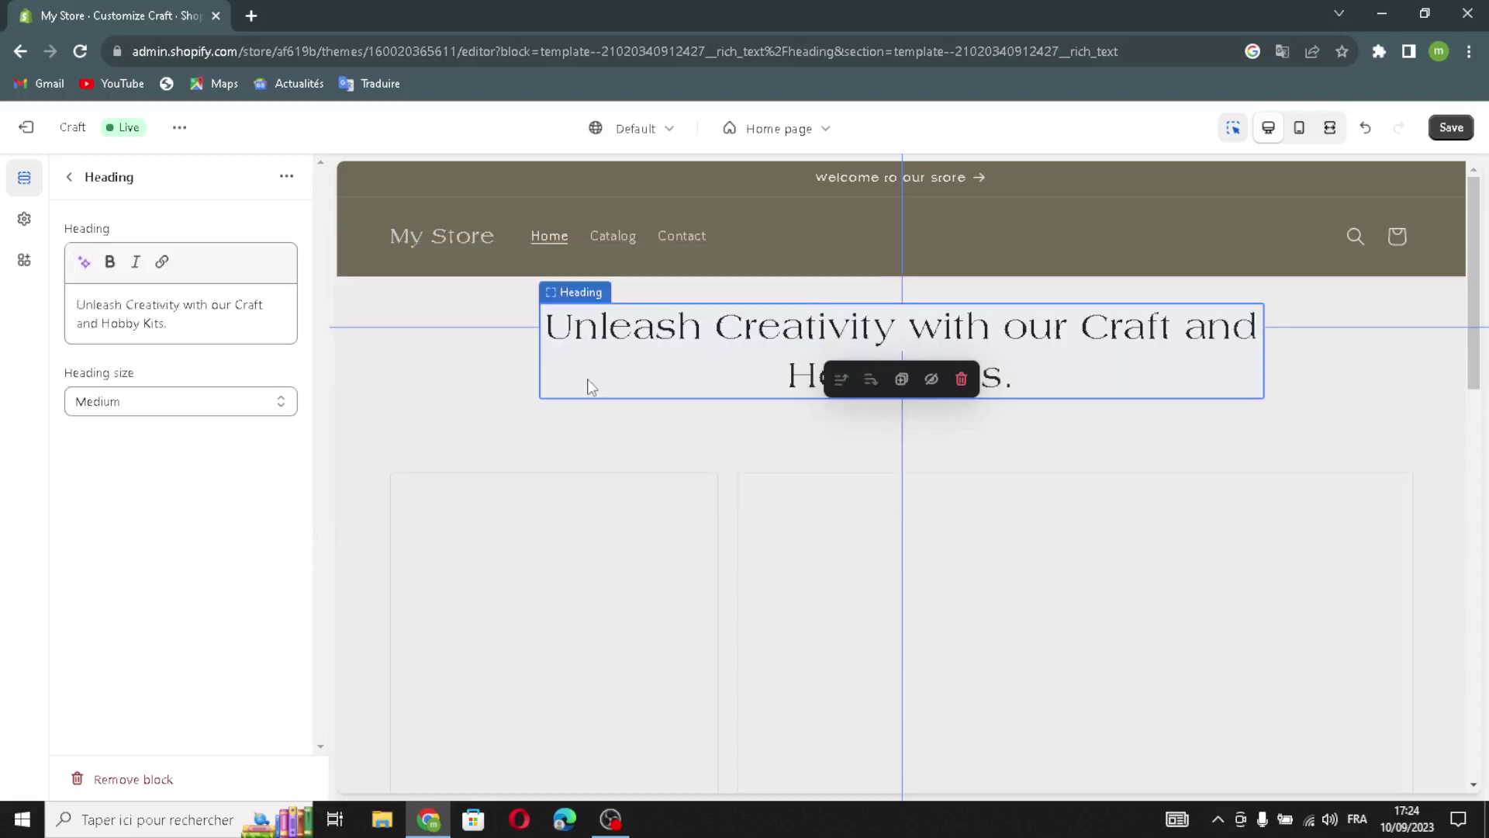
Step: Set the Rich text heading's size to Small and return to the section list
left_click(101, 408)
left_click(126, 426)
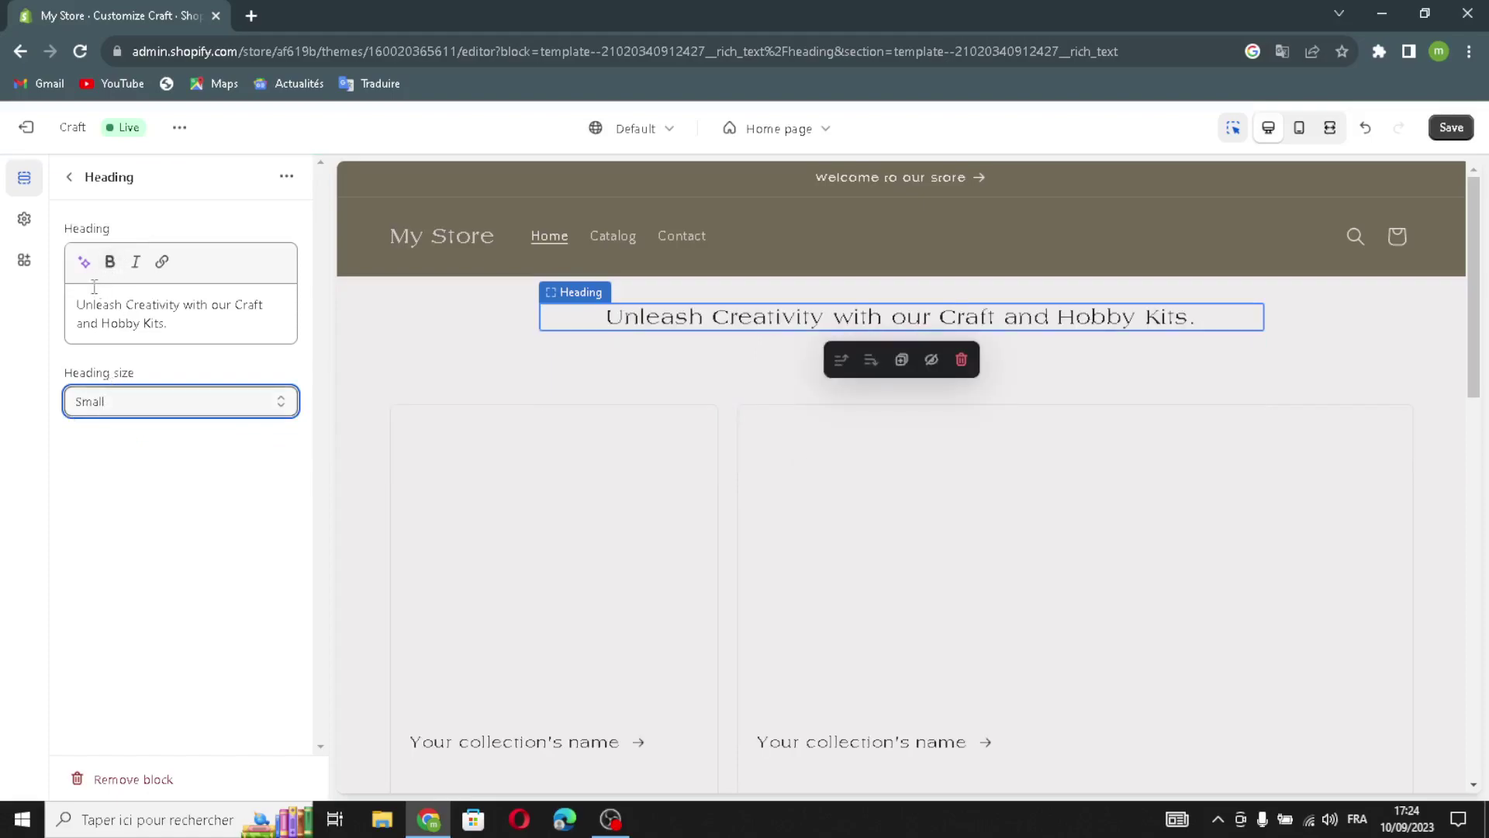
left_click(69, 178)
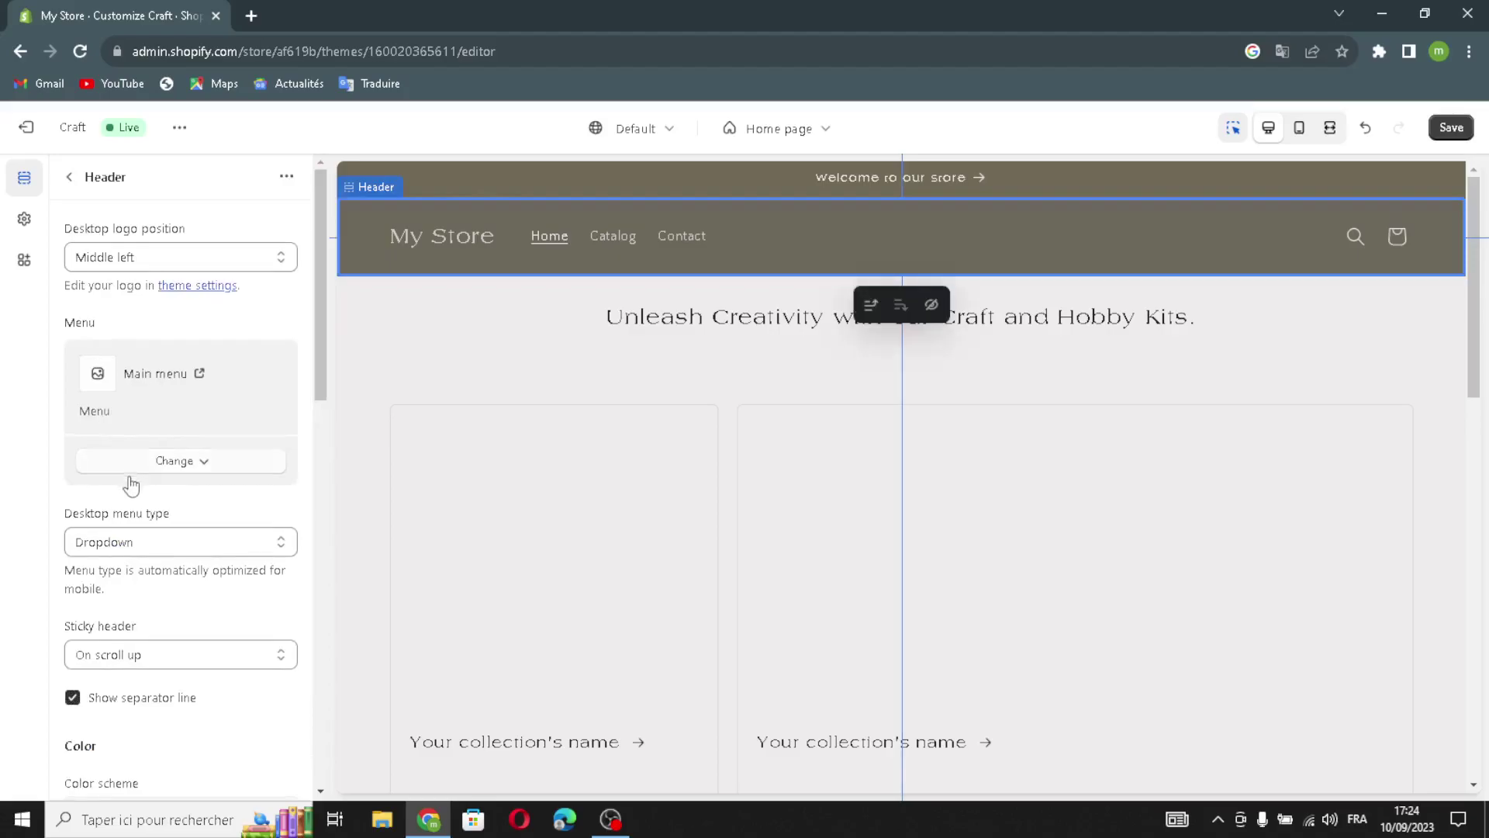
Step: Examine the header section's remaining options, from color schemes and selectors to spacing, cart type and social media links
scroll(132, 481, "down", 4)
scroll(132, 621, "down", 10)
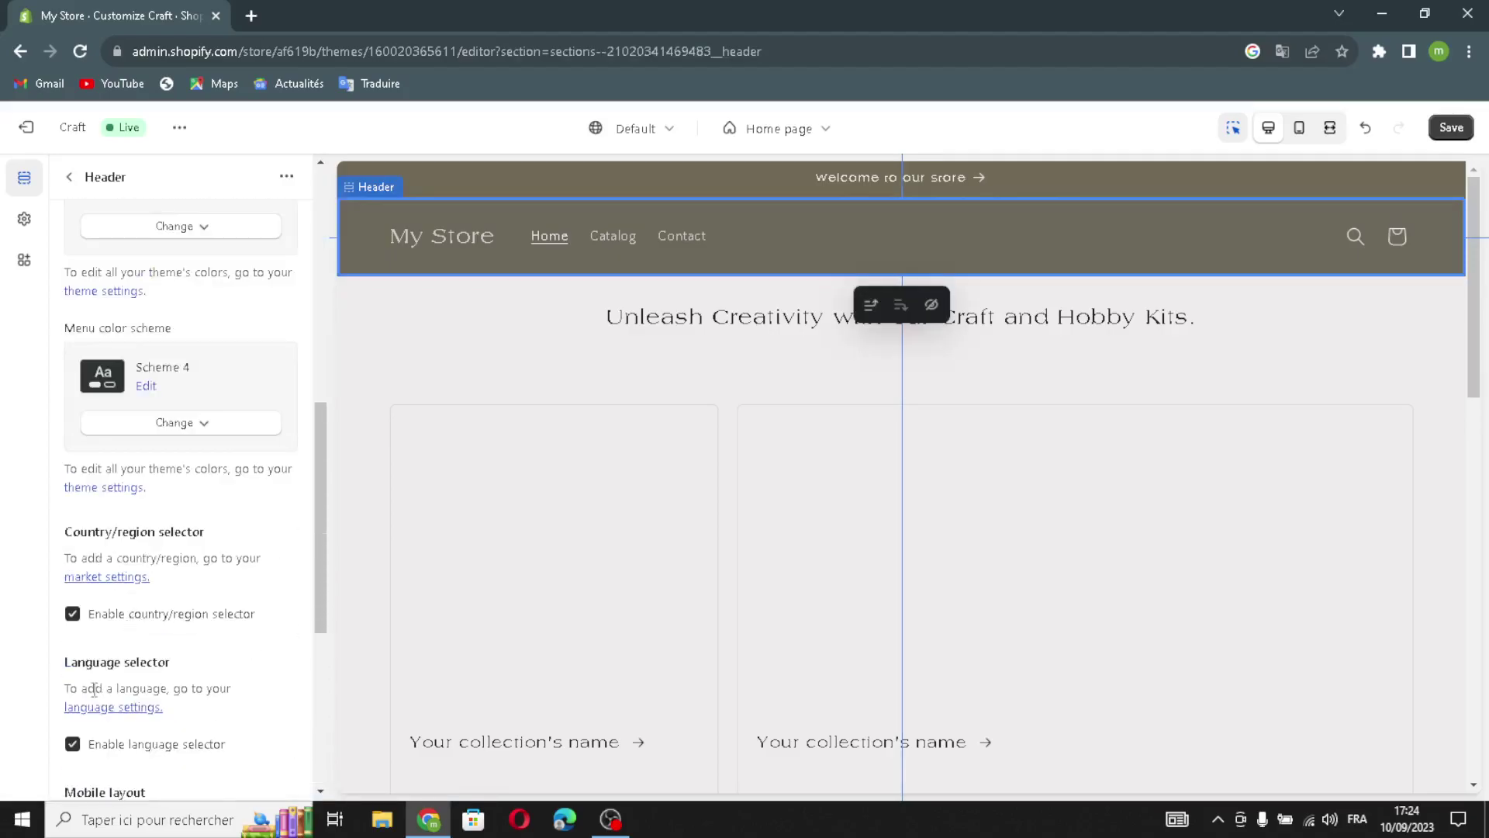
scroll(133, 692, "down", 1)
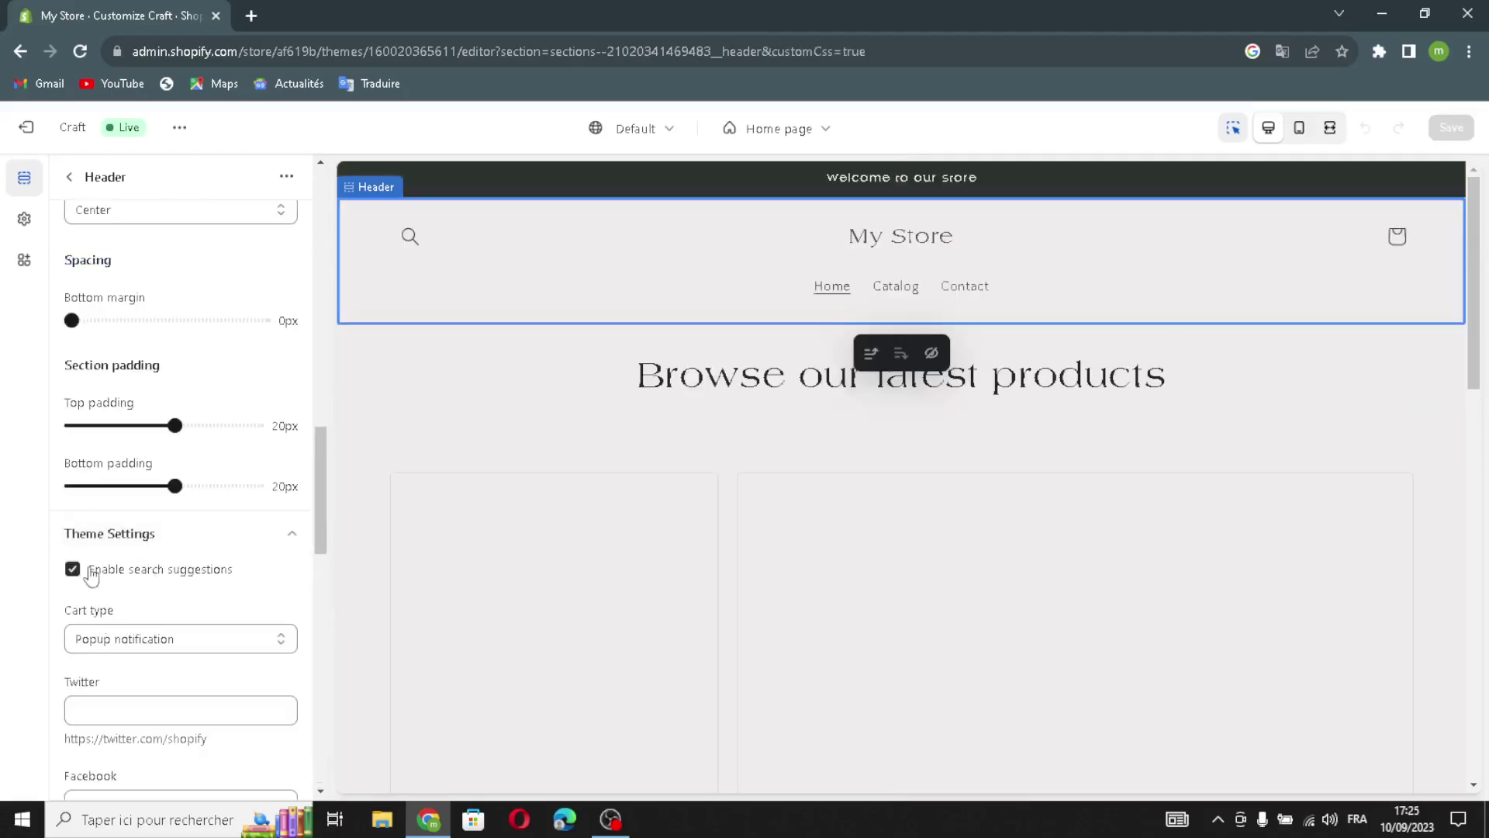
scroll(92, 574, "down", 3)
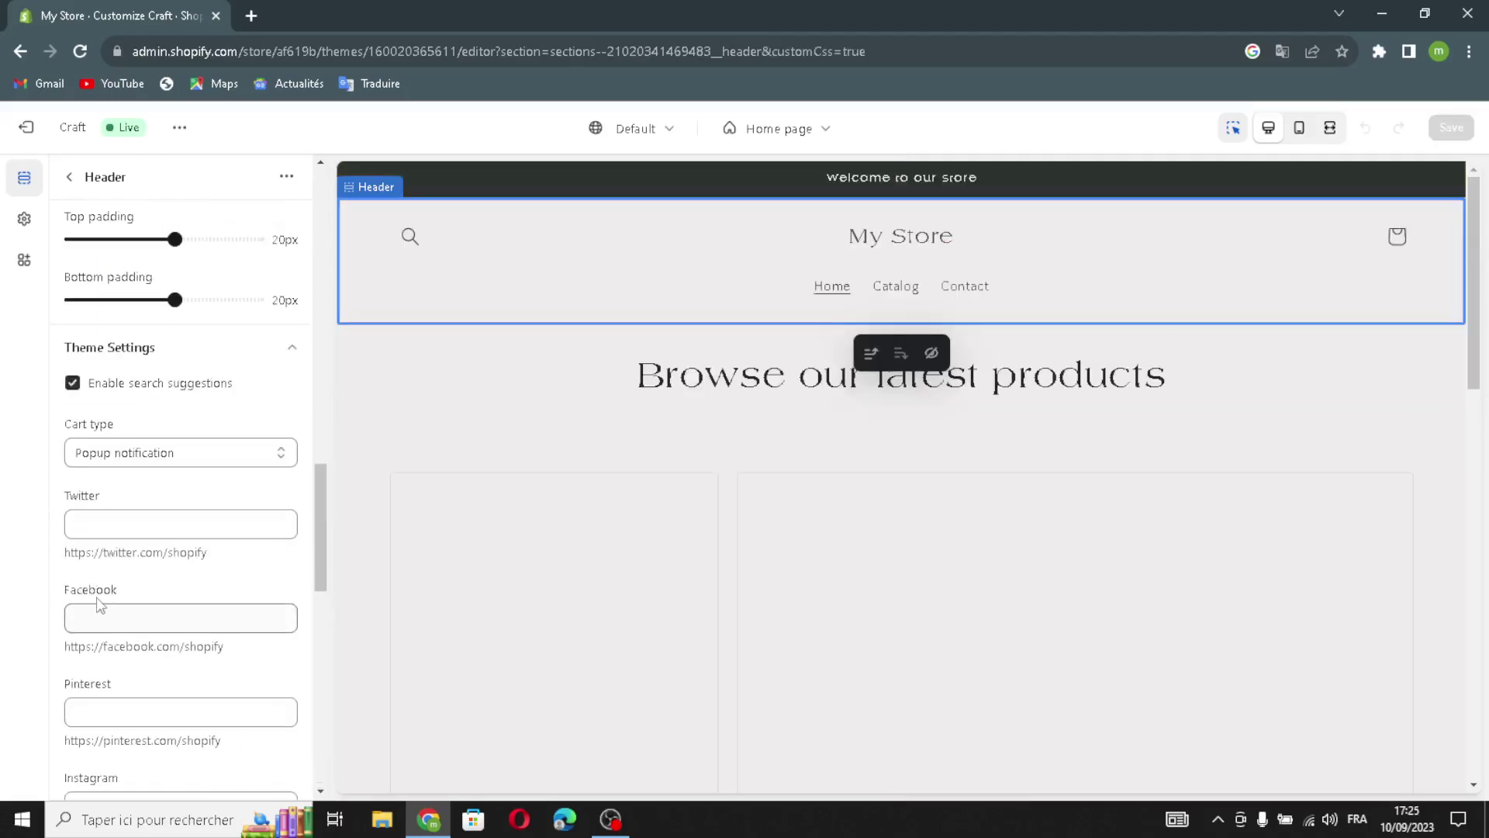
scroll(111, 574, "down", 5)
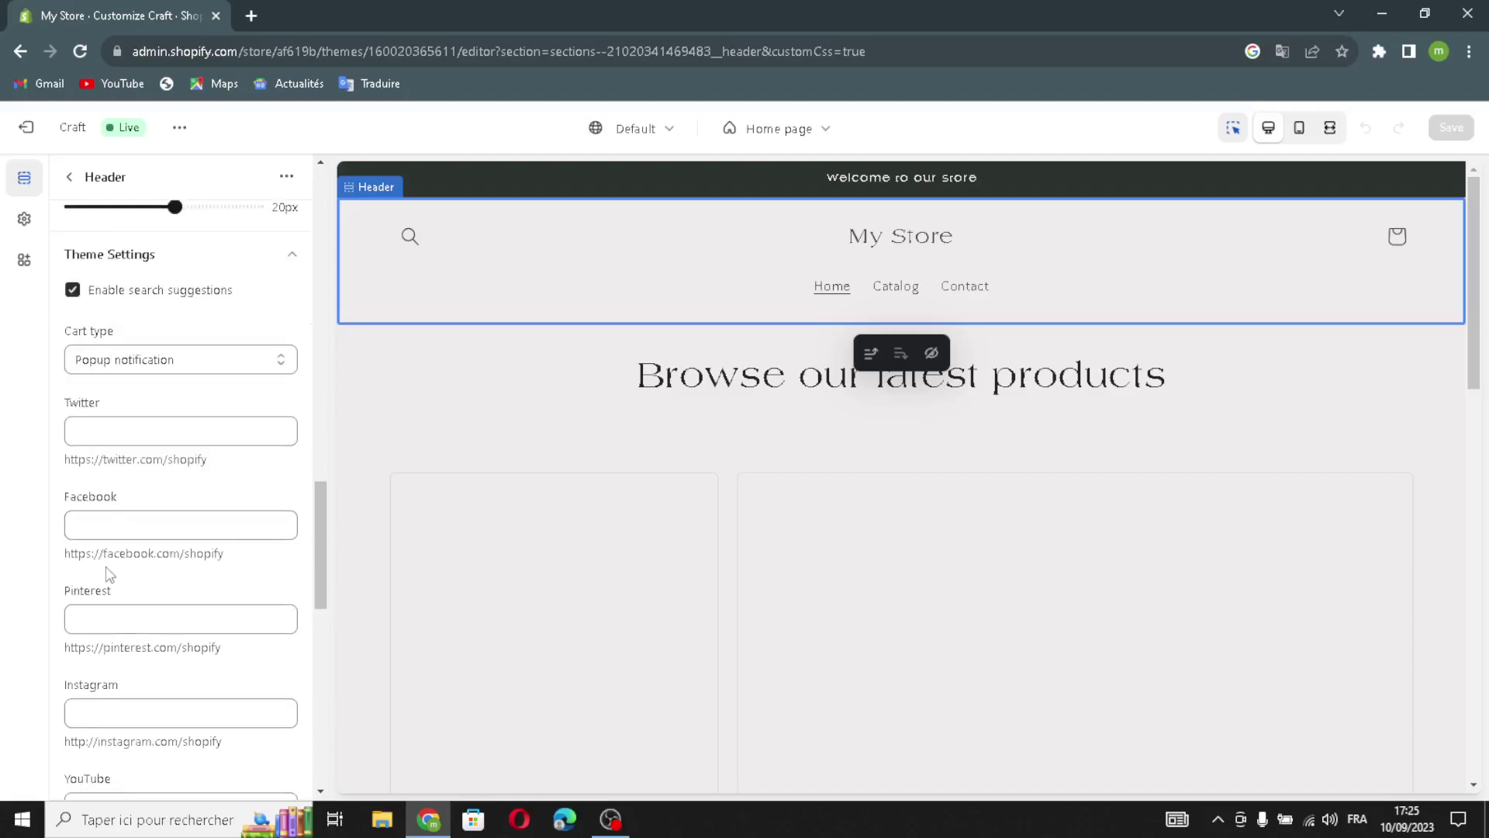
scroll(111, 376, "up", 3)
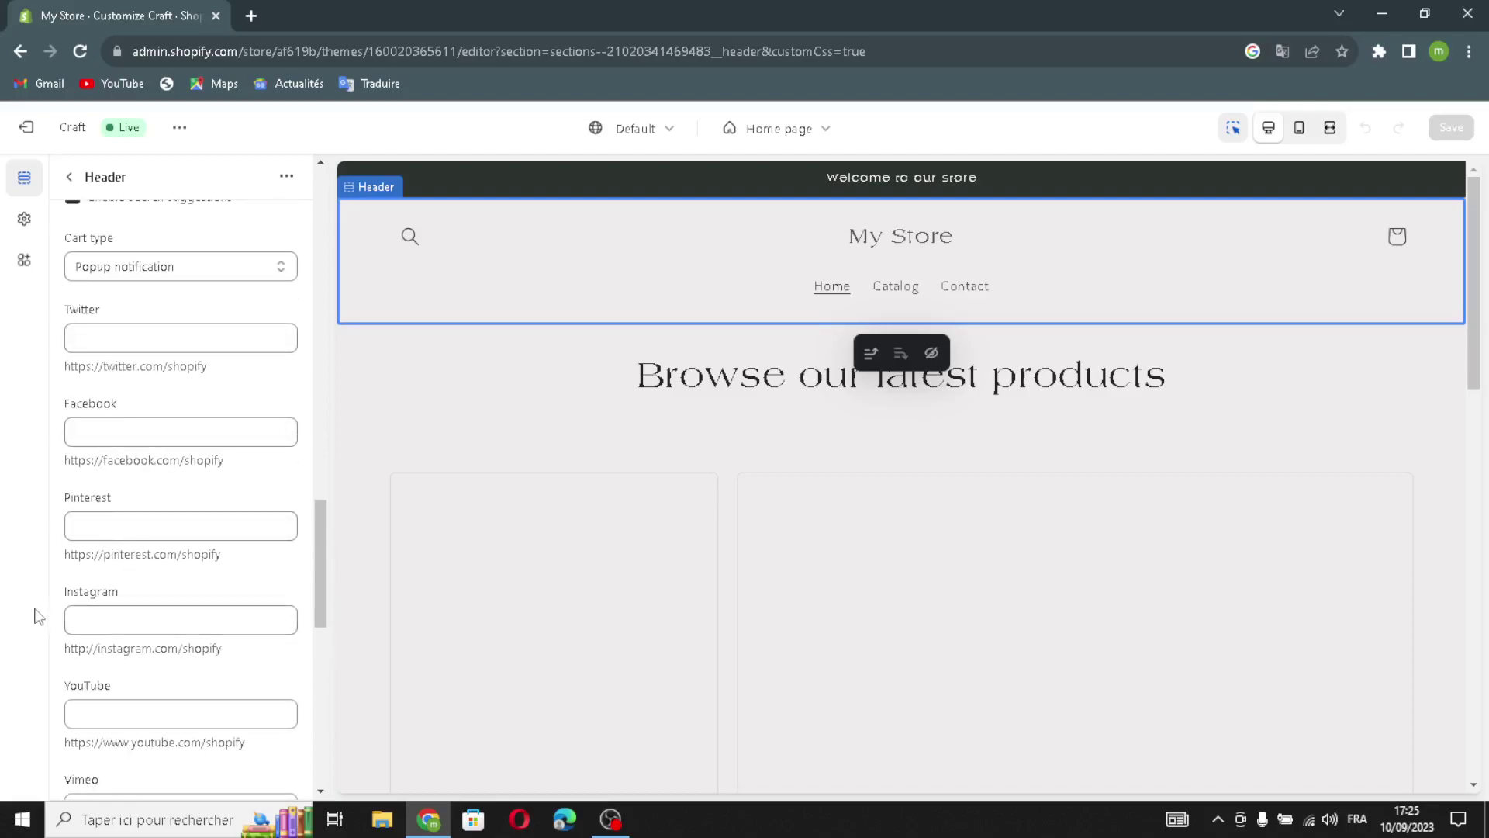
Step: Open the image selection for the header's logo
scroll(117, 543, "down", 5)
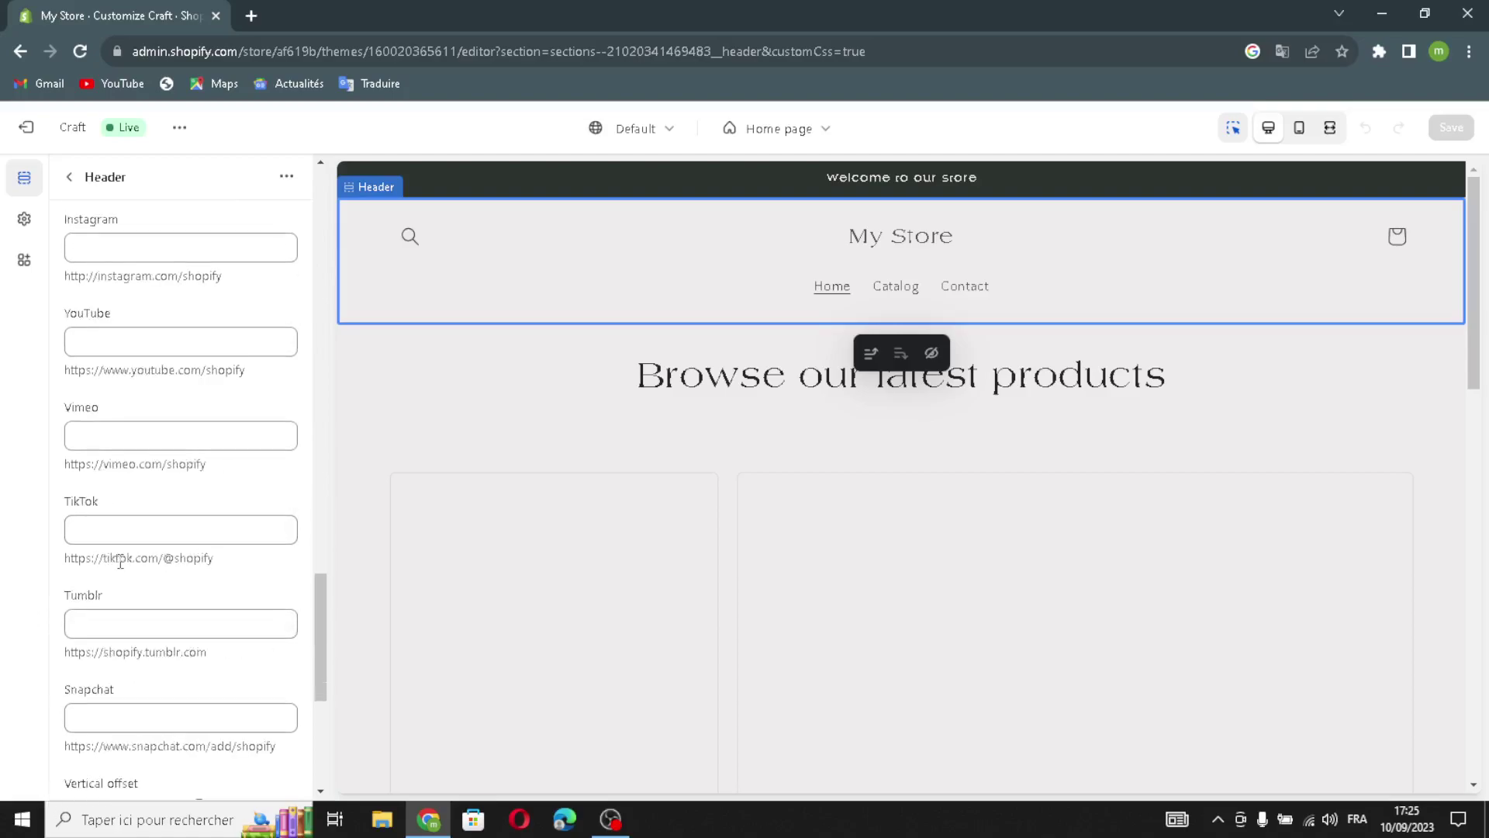
scroll(93, 625, "down", 5)
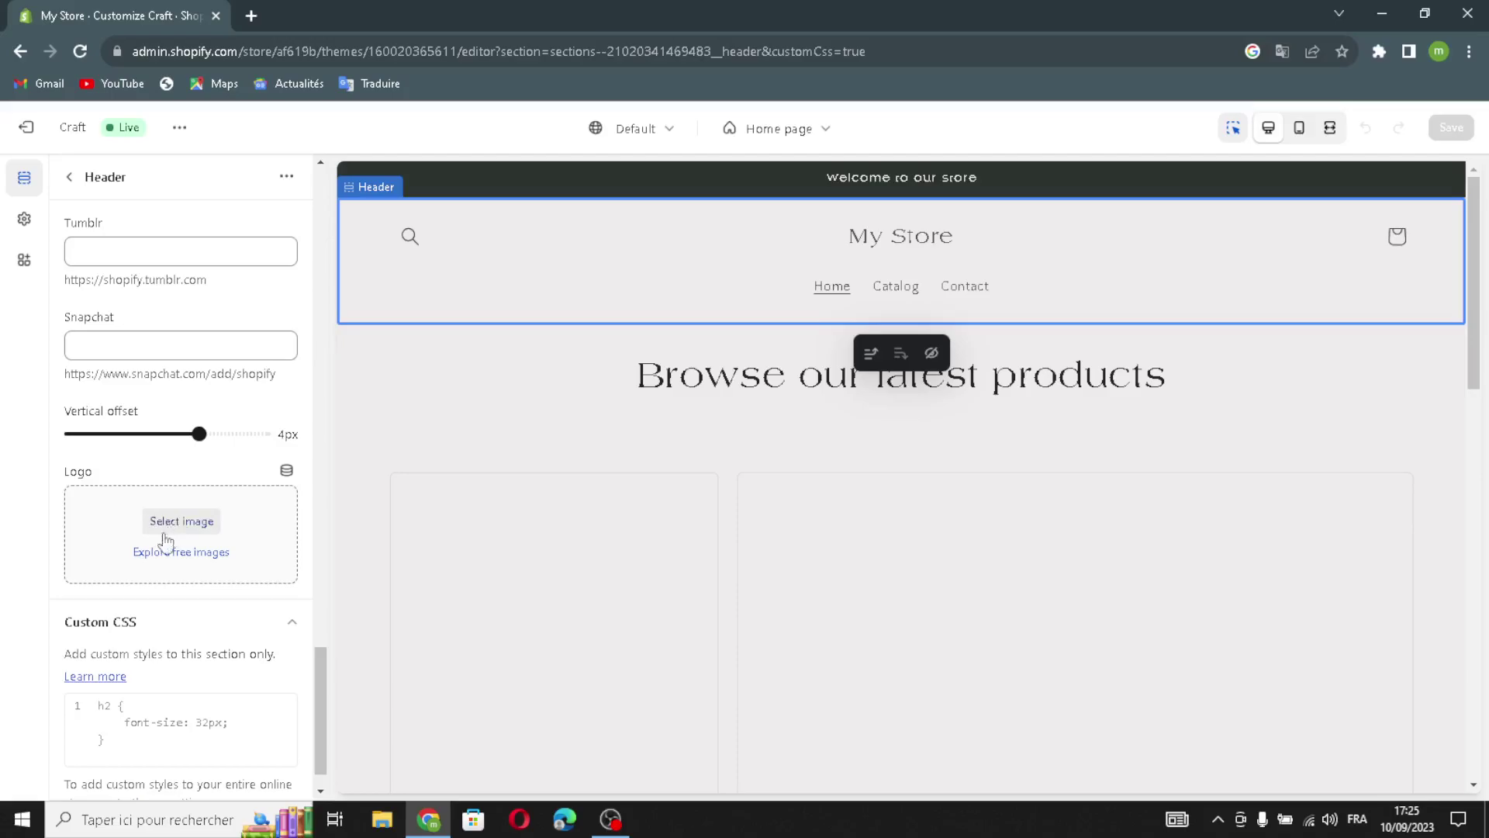
left_click(171, 525)
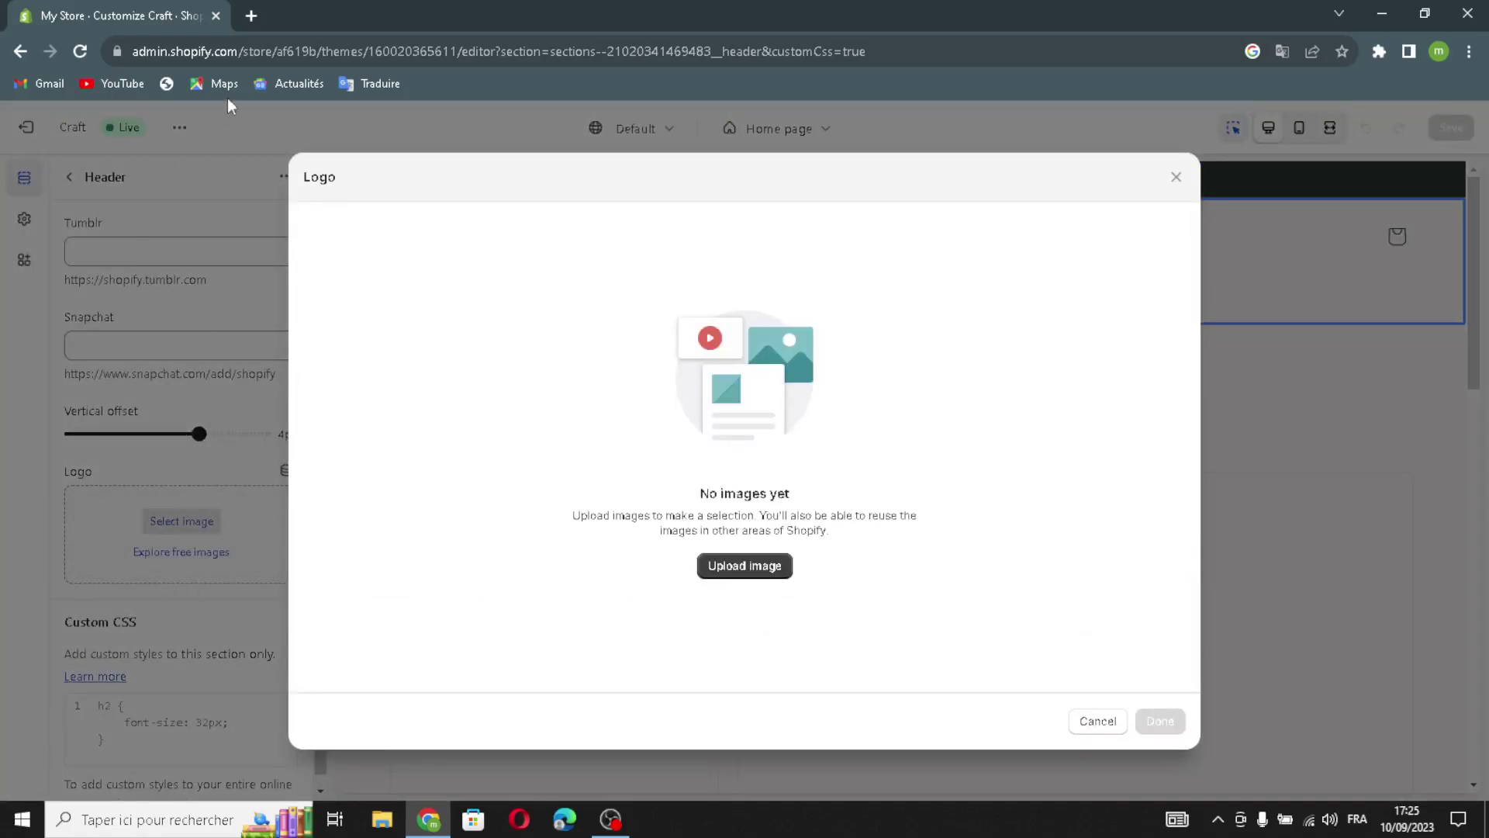
Step: Search Google in a new browser tab for "craft and hobby kits logo ideas"
left_click(251, 16)
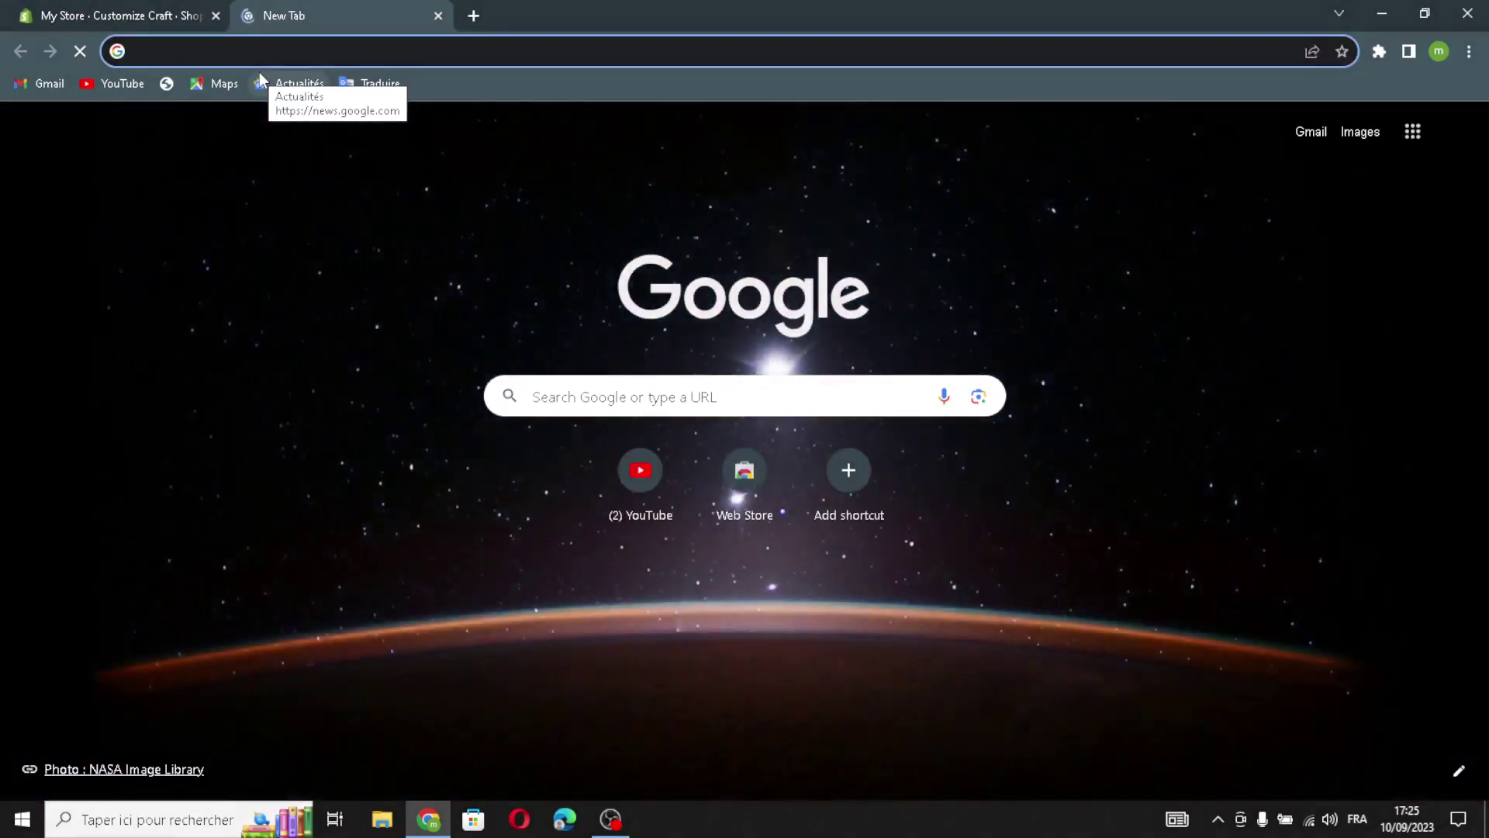
type("craft")
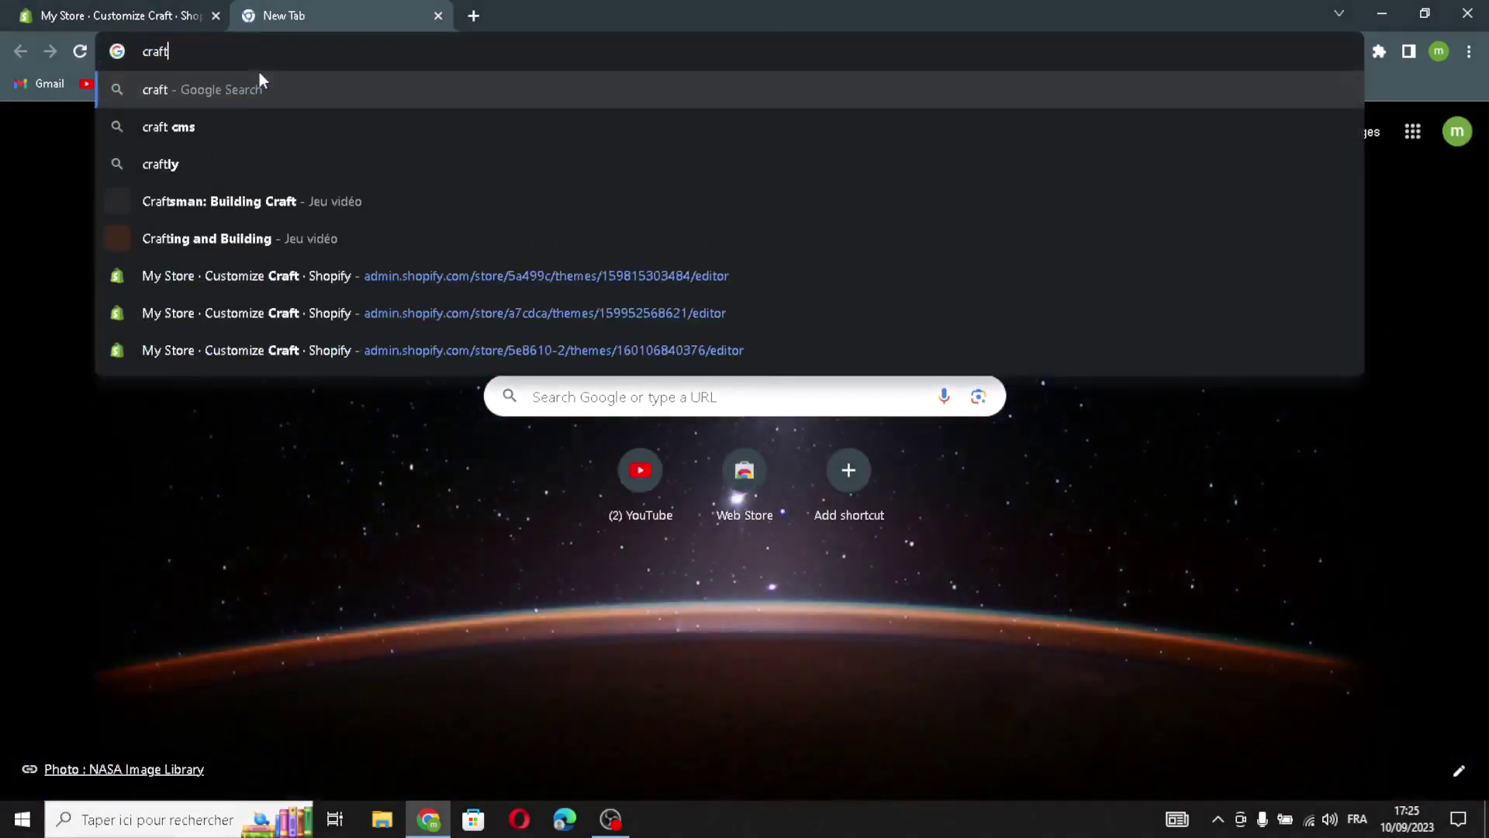
type(" and")
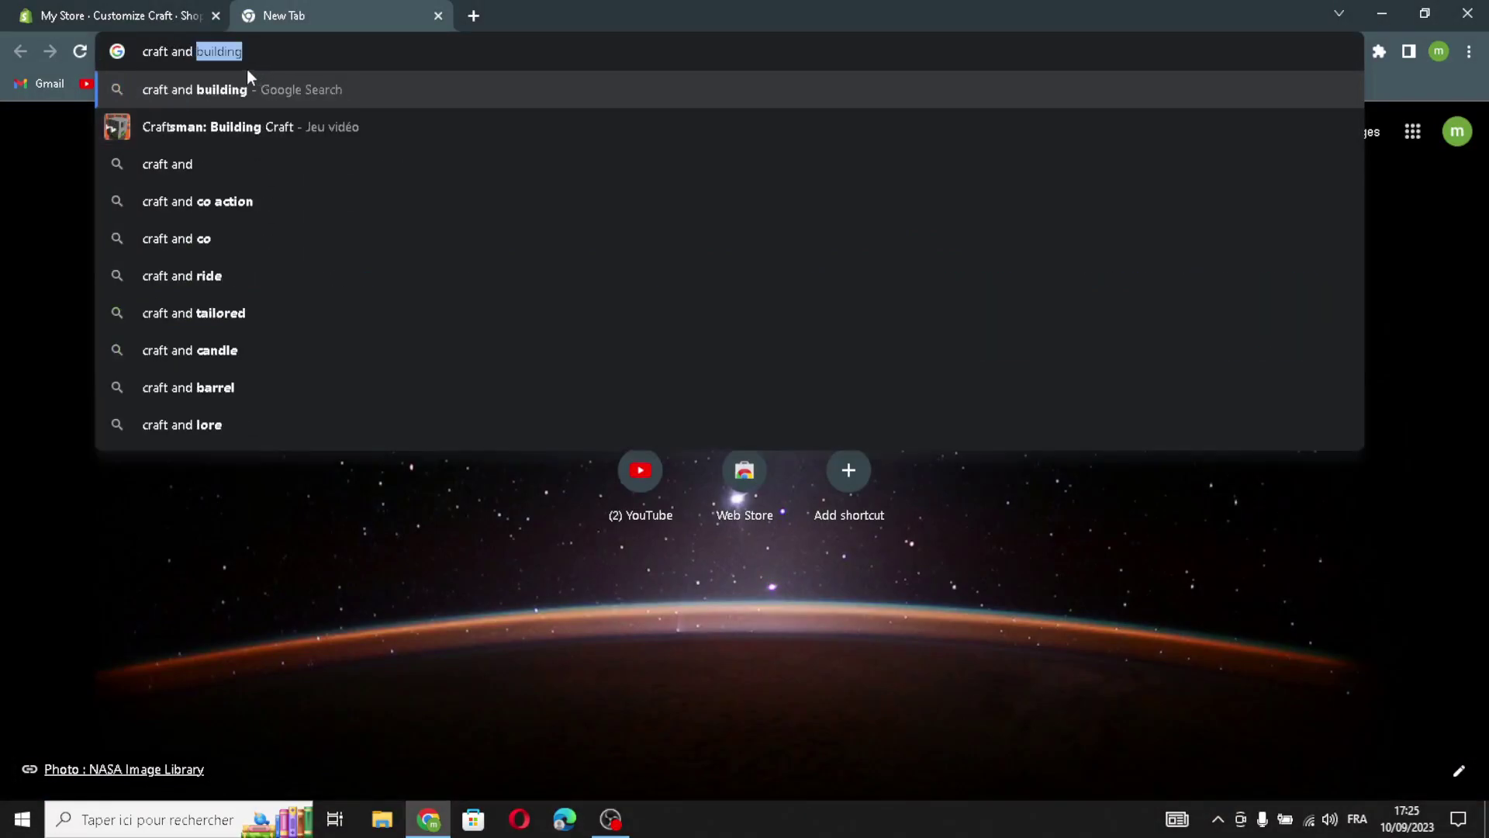
type(" hobby ")
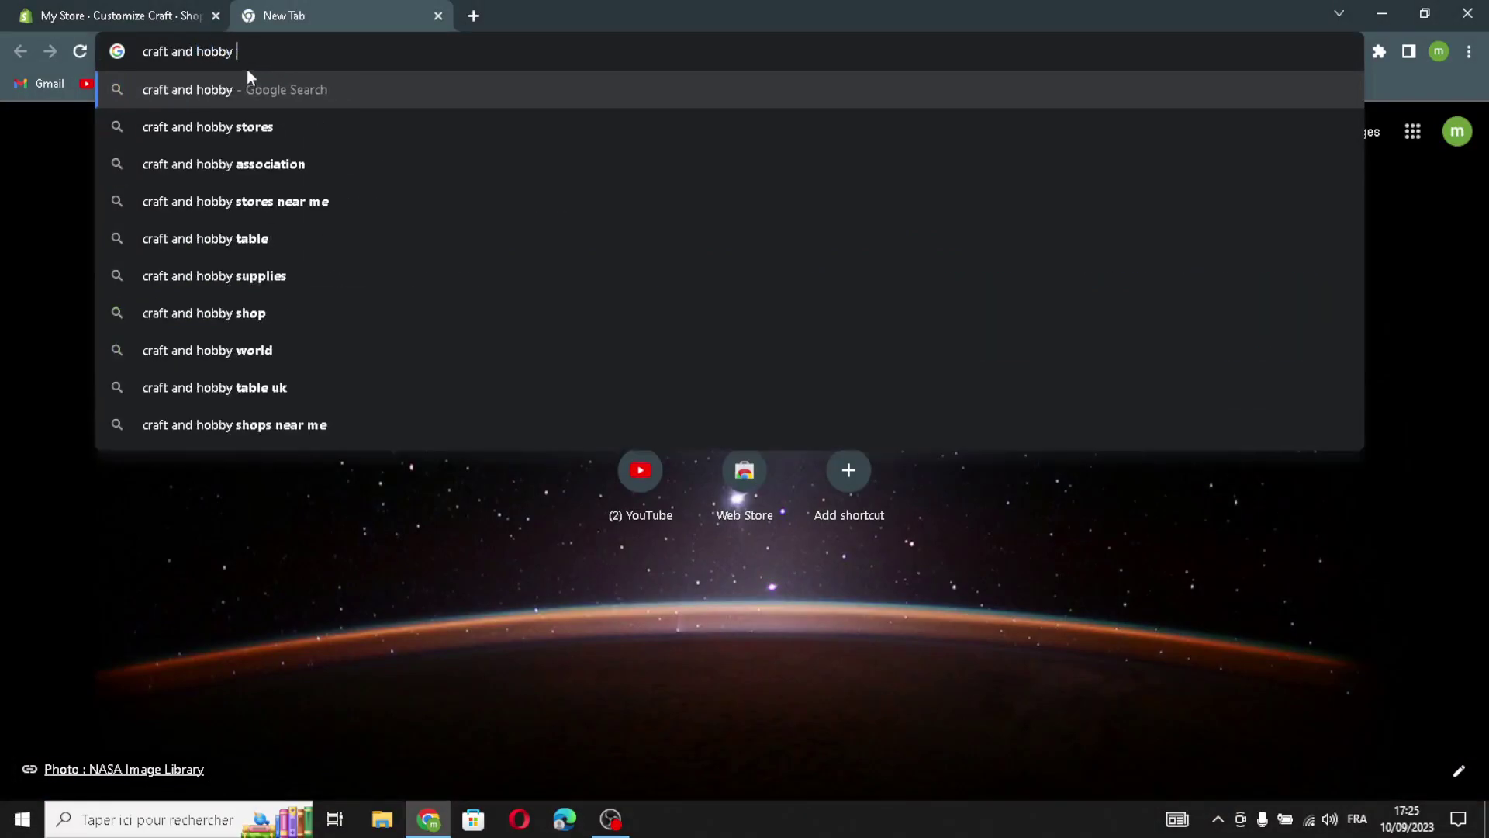
type("kits ")
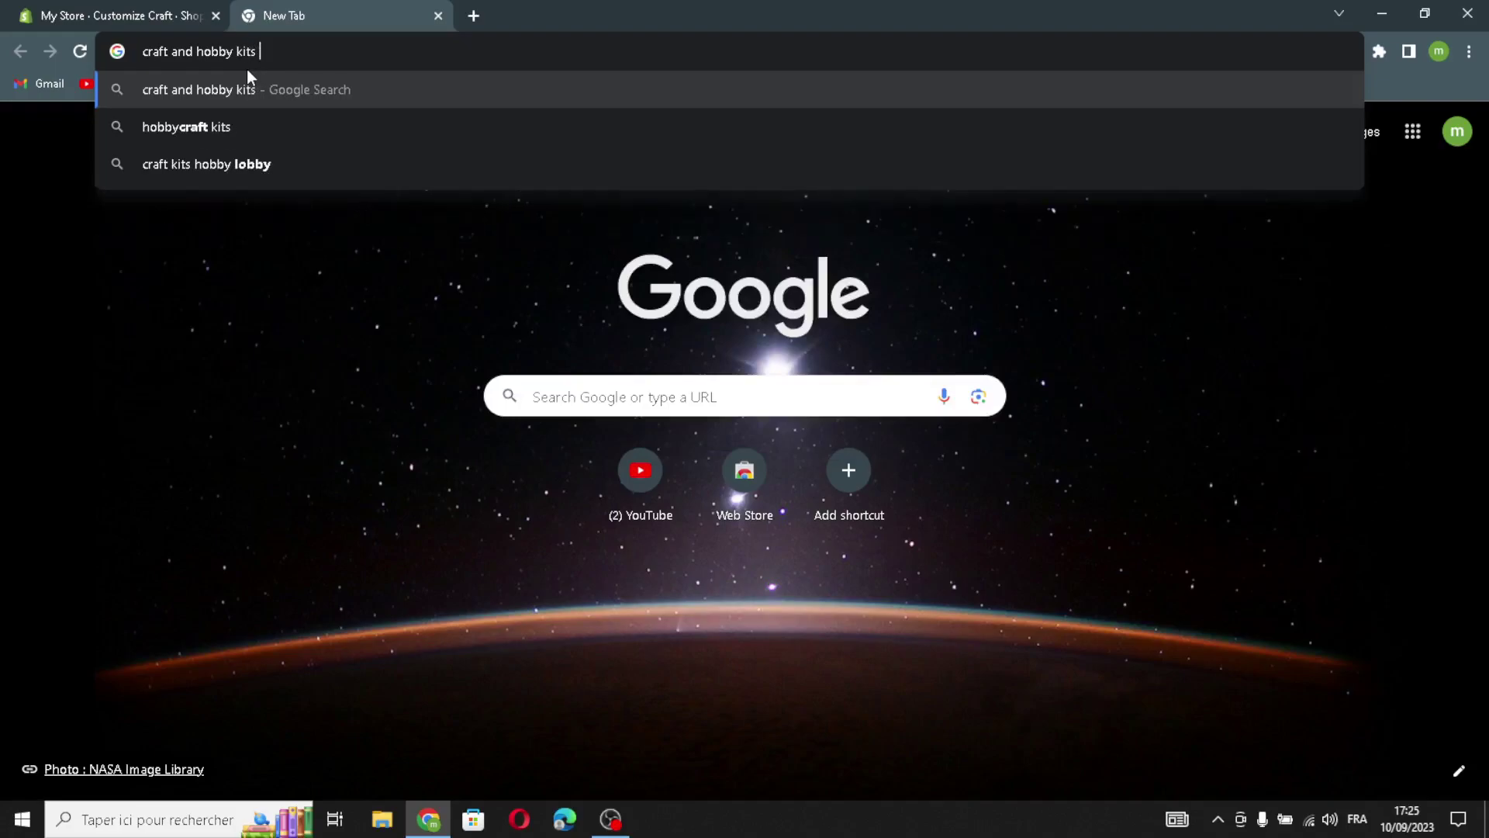
type("lo")
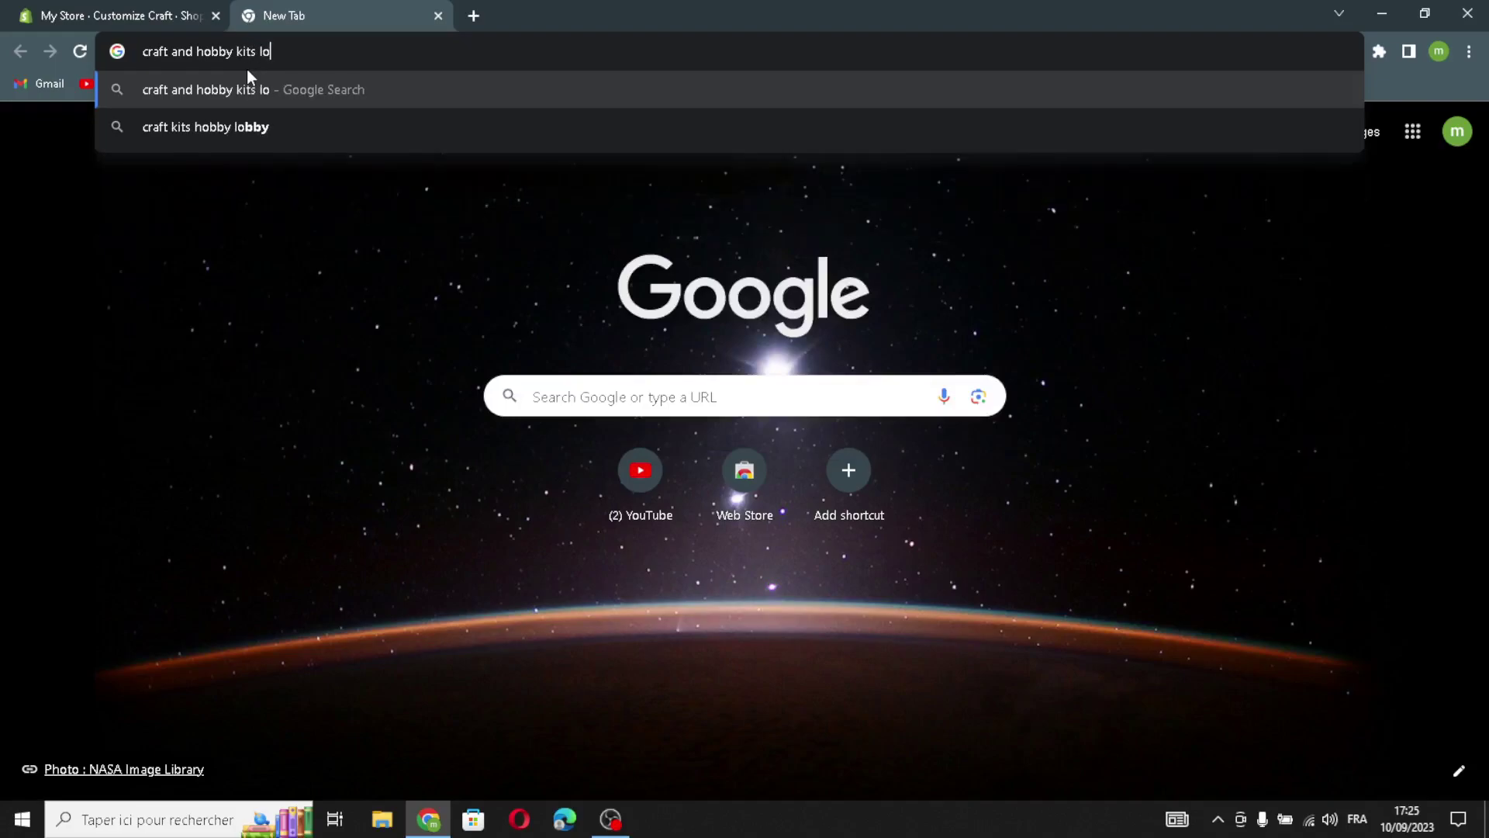
type("go ideas")
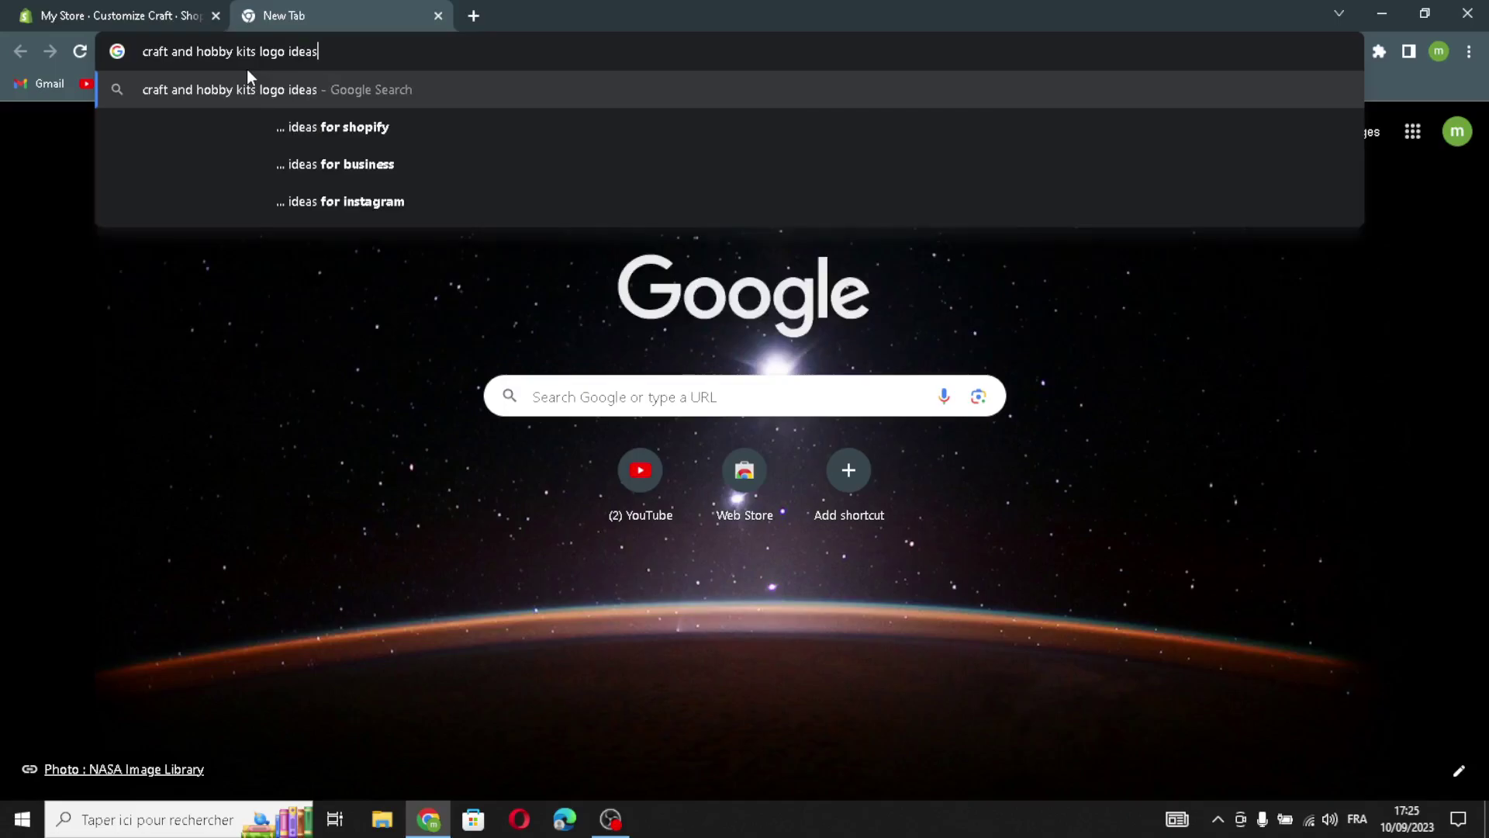
key("Return")
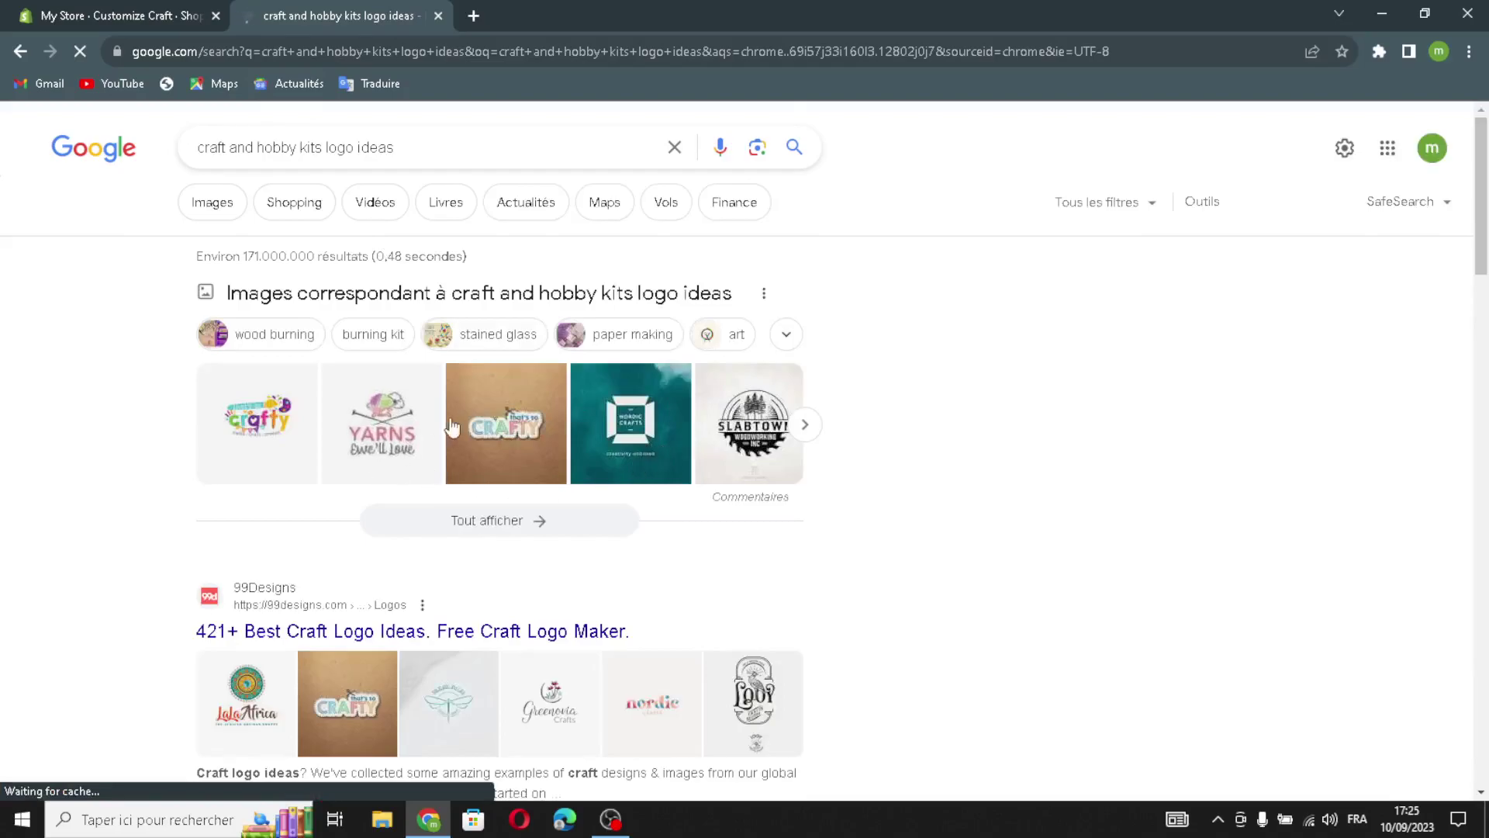
Step: Bring the "That's so Crafty" image from the search results into the store library and apply it as the header logo
left_click_drag(478, 422, 626, 532)
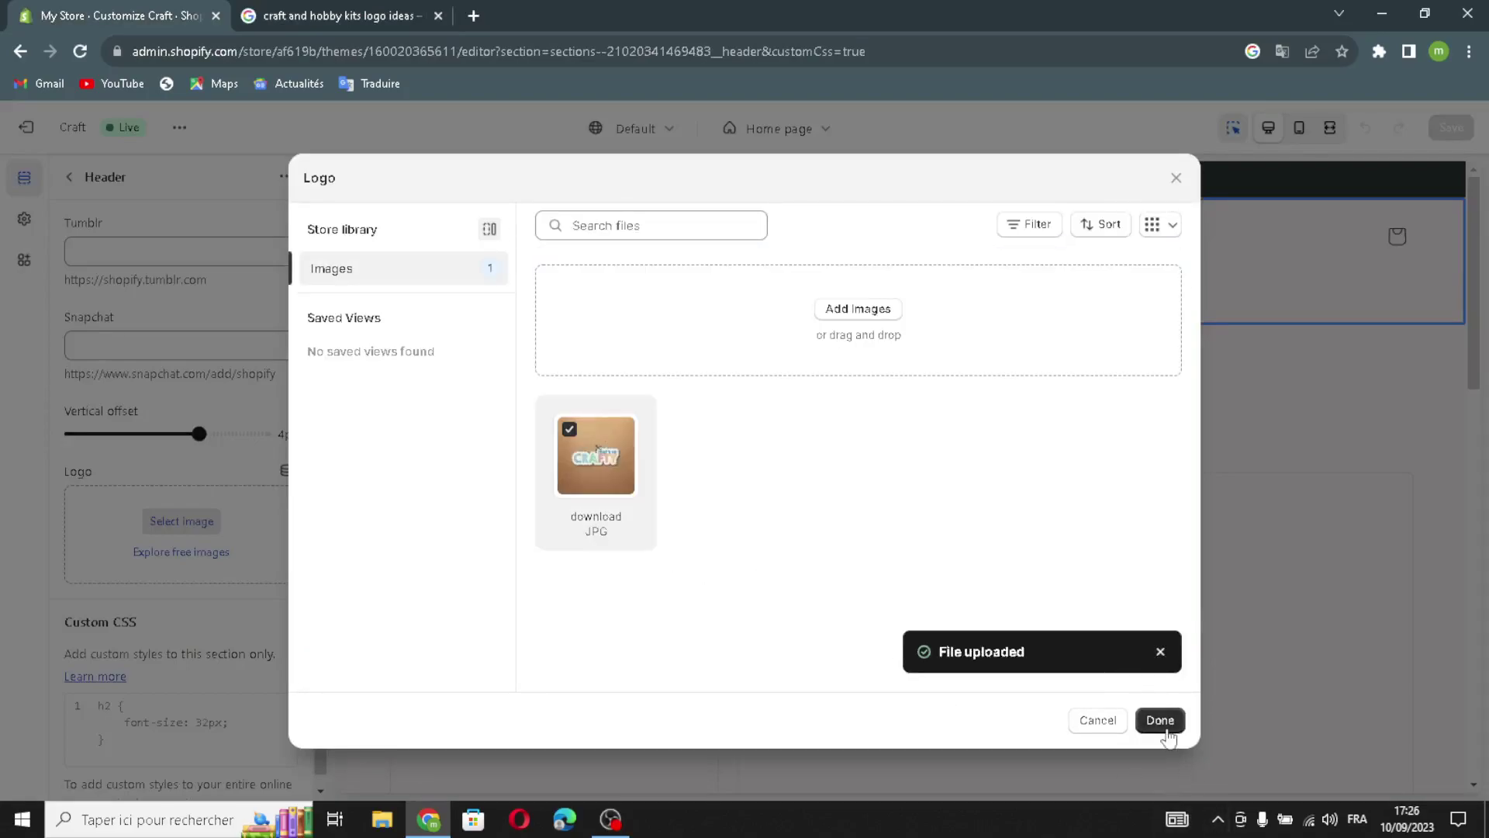
left_click(1159, 721)
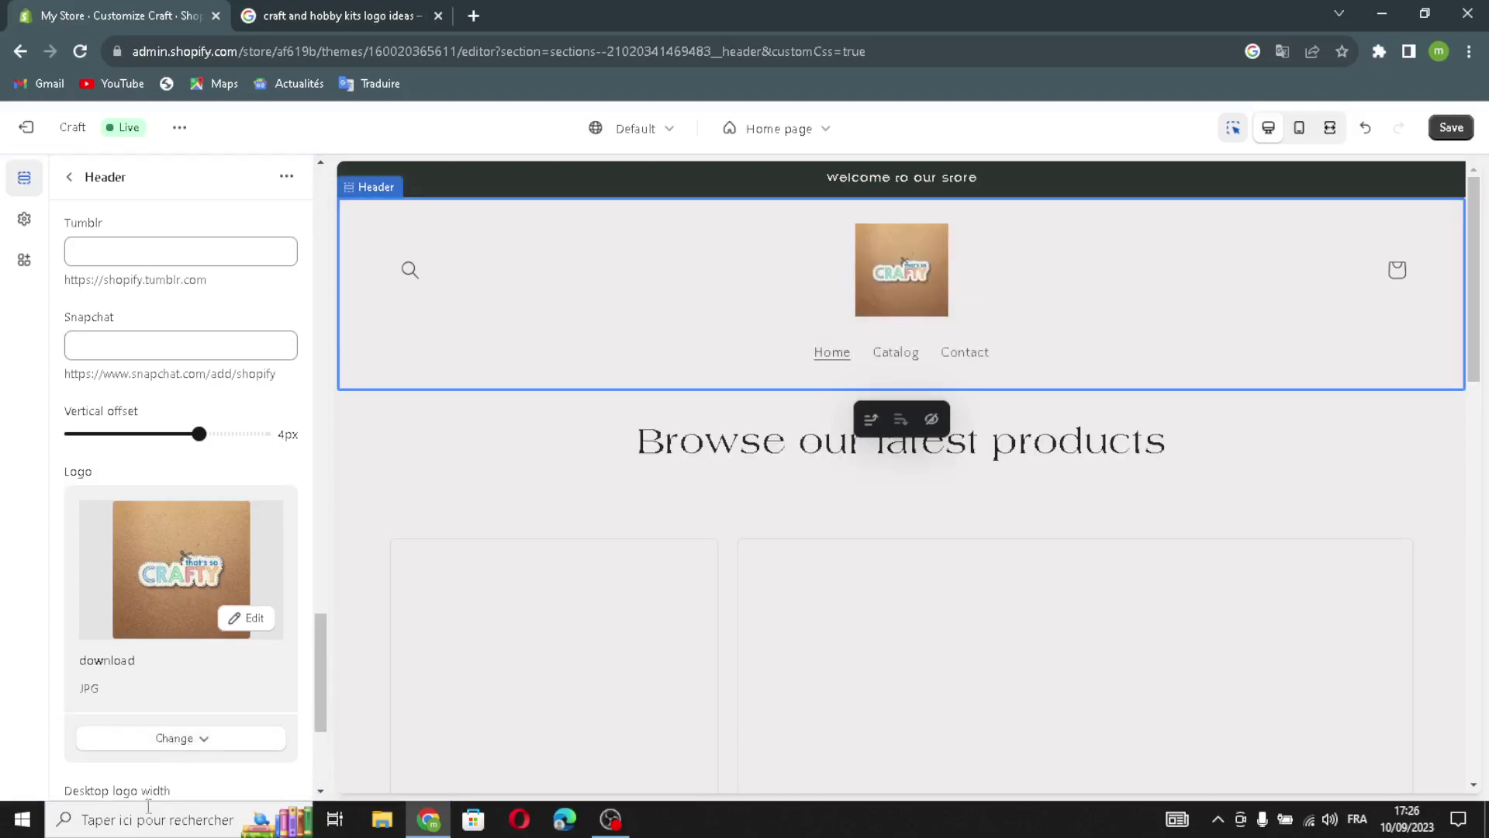
scroll(117, 675, "down", 2)
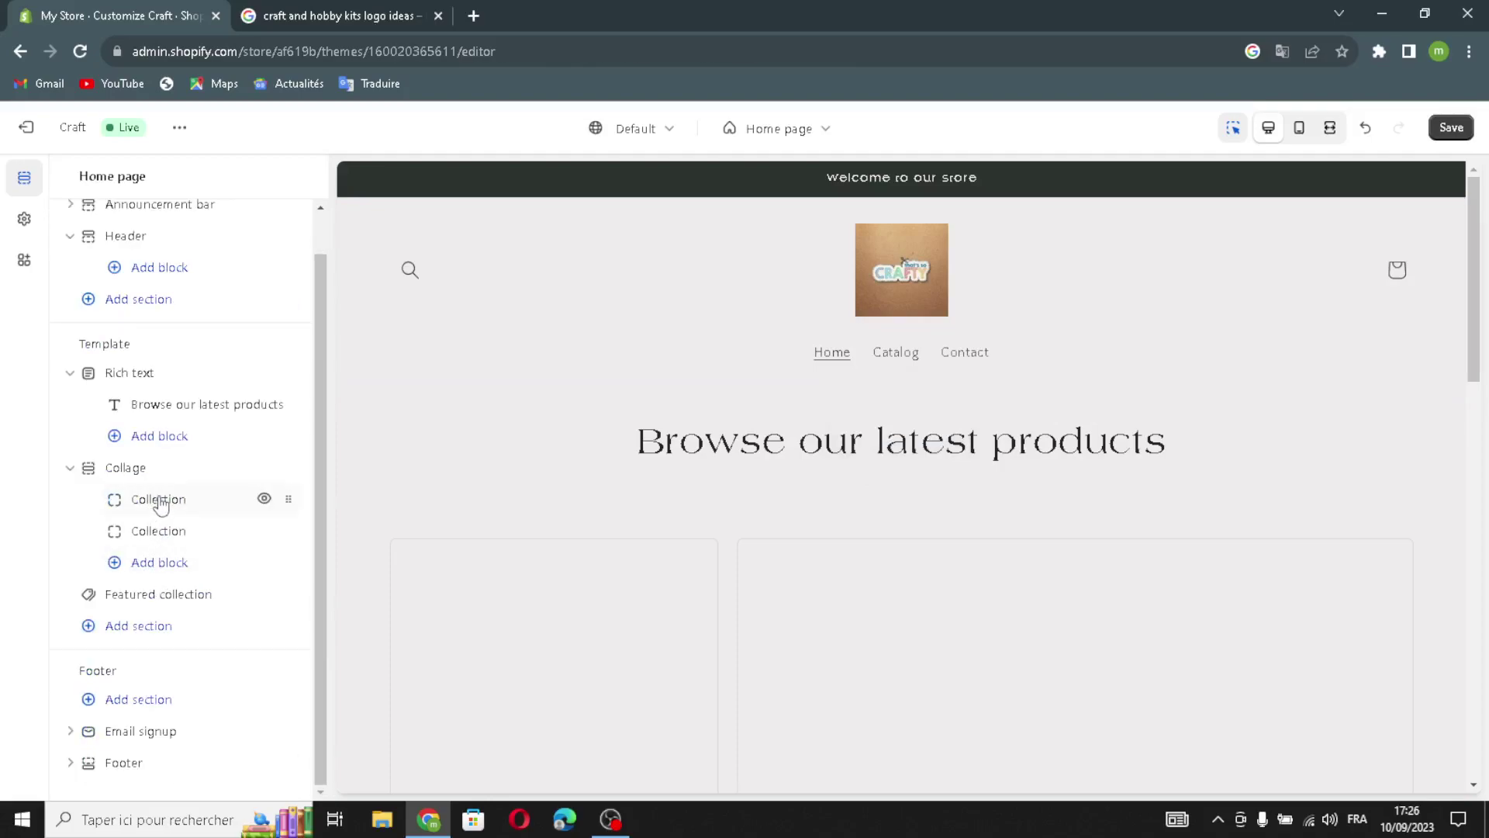
Step: Generate a heading for the Collage section from the description "craft and hooby kits" and apply the suggestion "Explore the Joy of Crafting with Our Hobby Kits!"
left_click(160, 503)
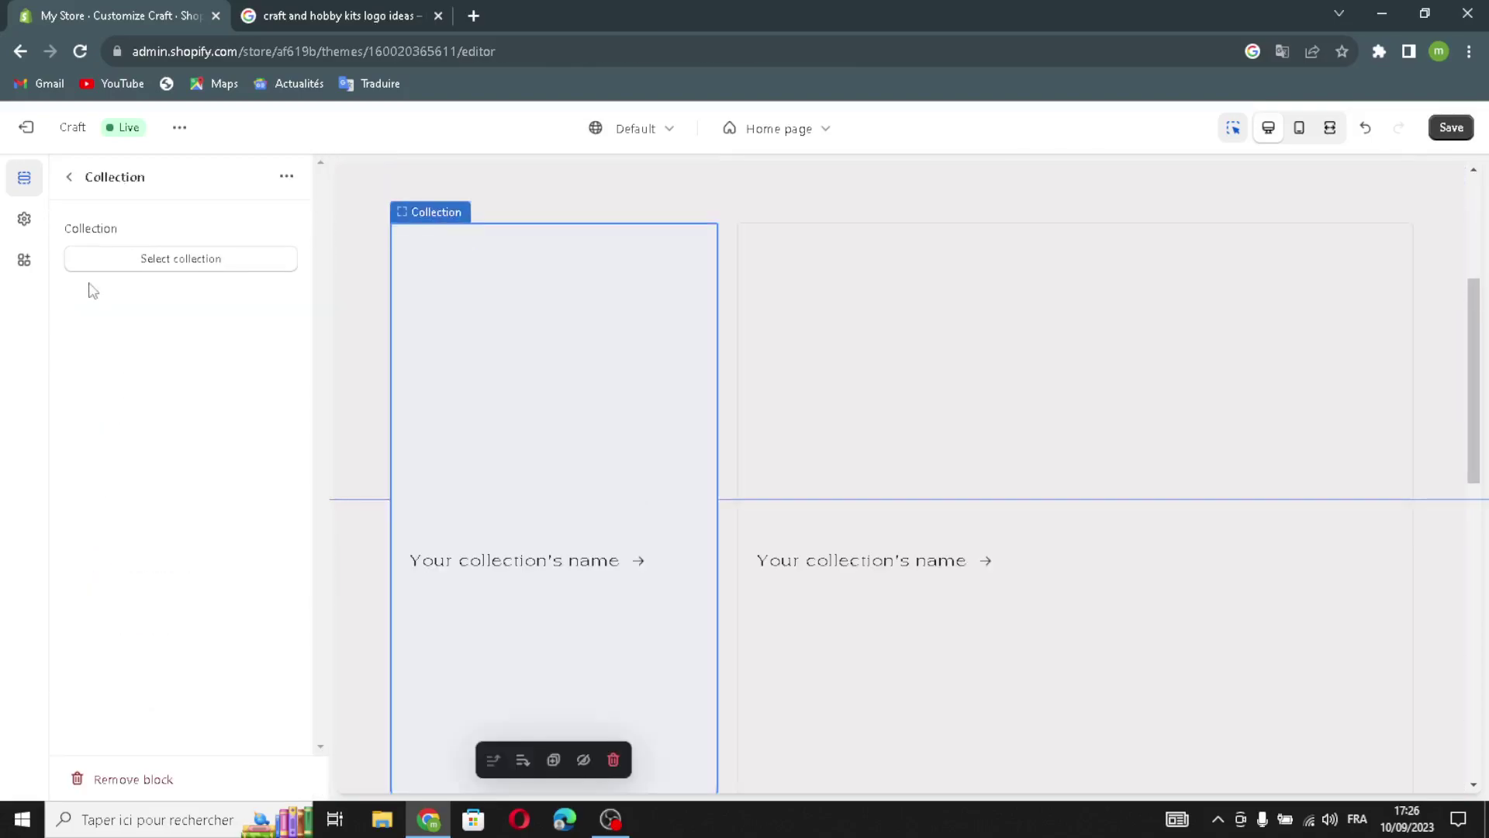
left_click(70, 178)
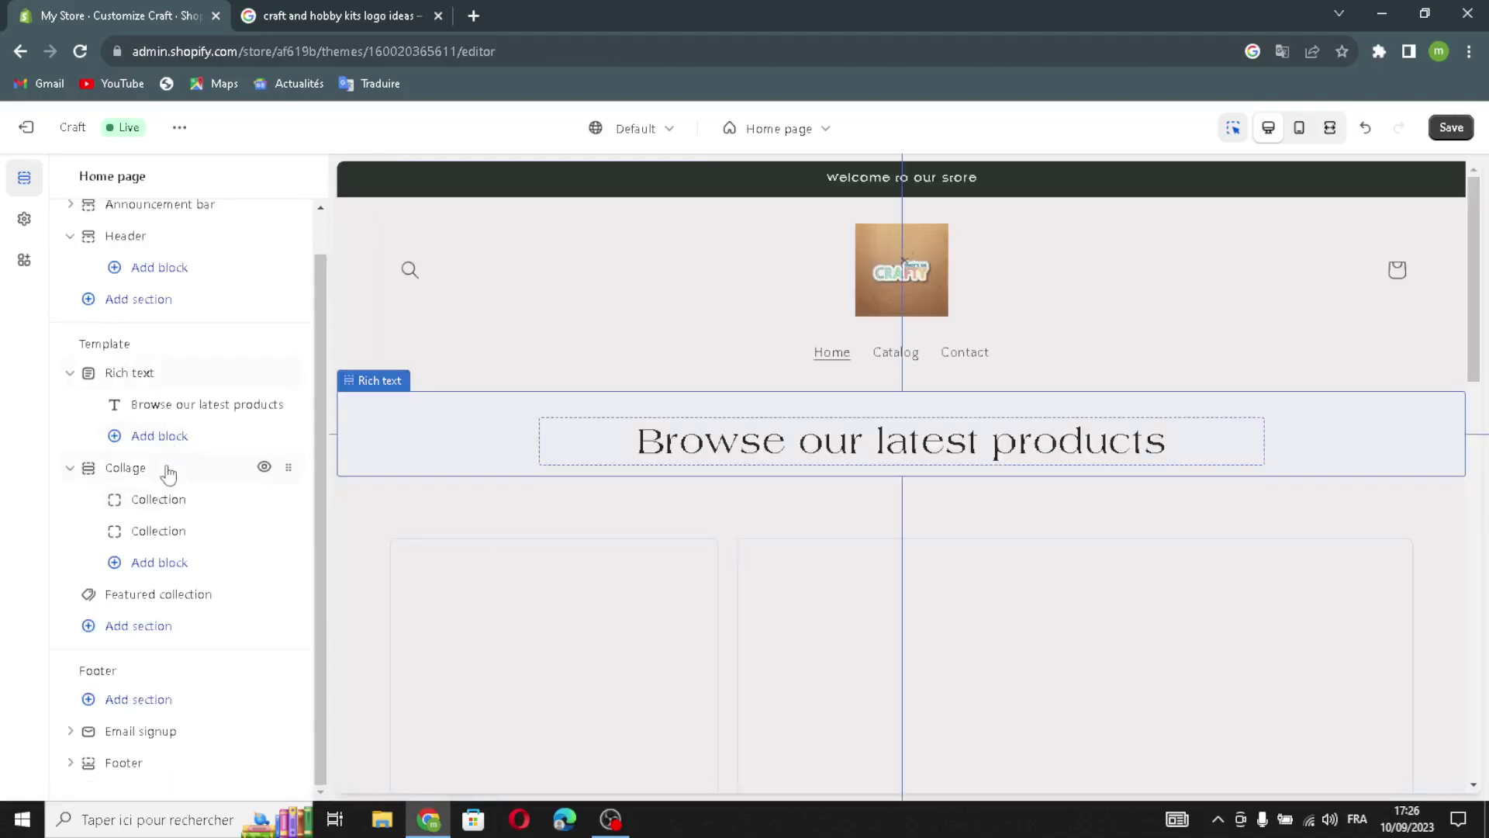
left_click(162, 469)
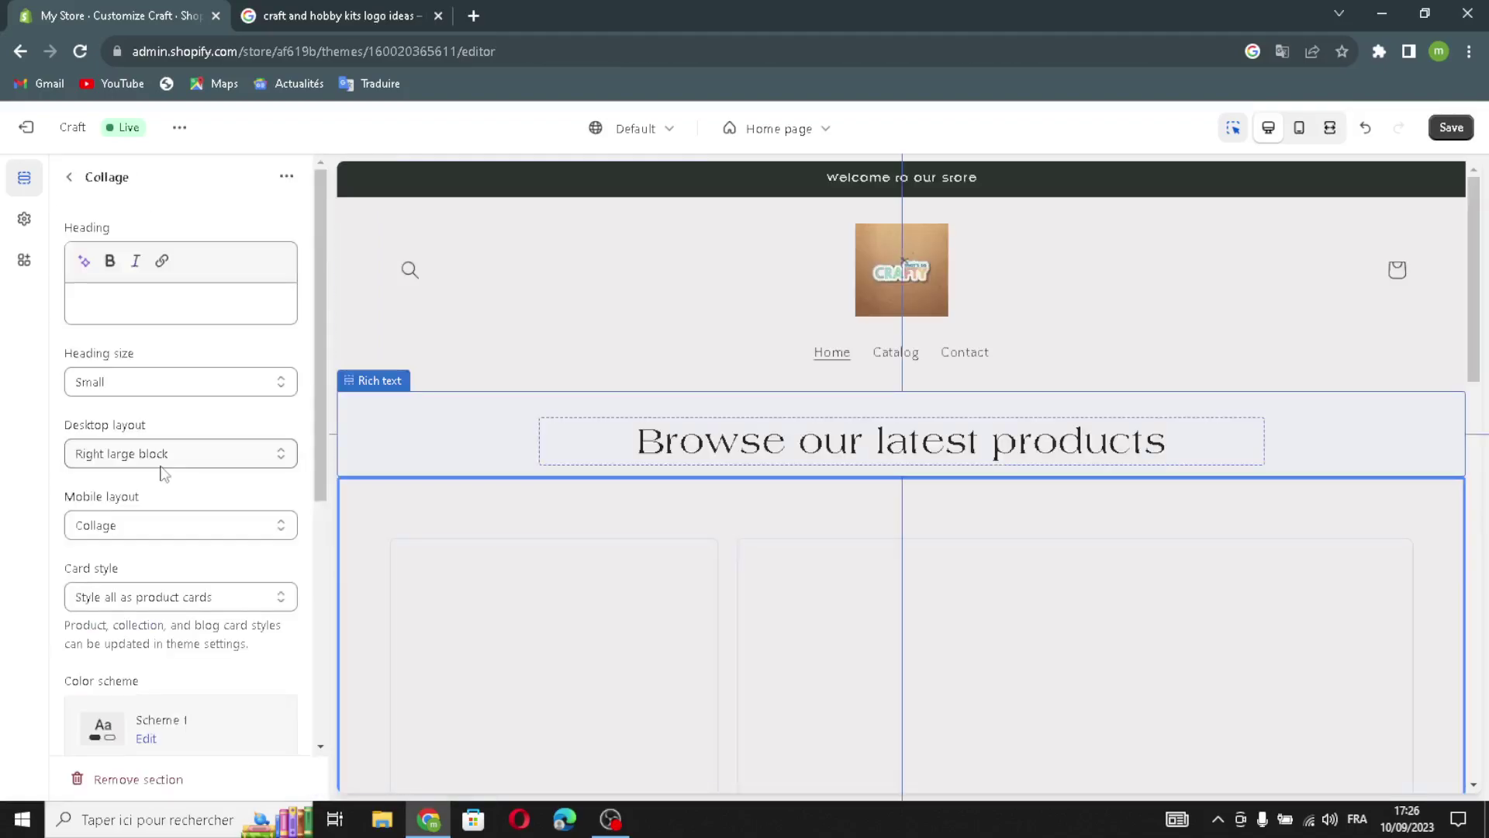
left_click(80, 264)
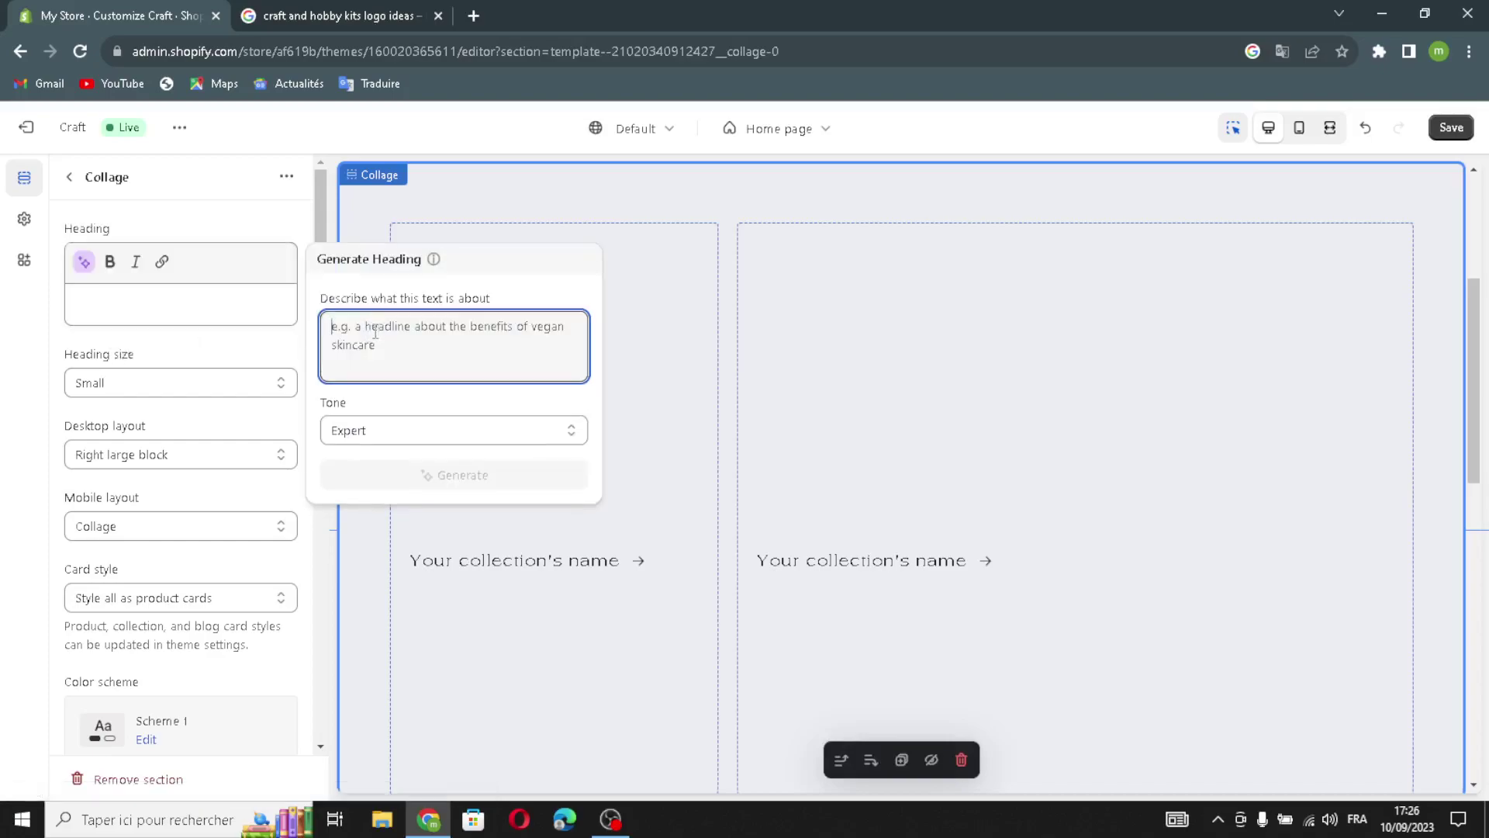
type("craft and ")
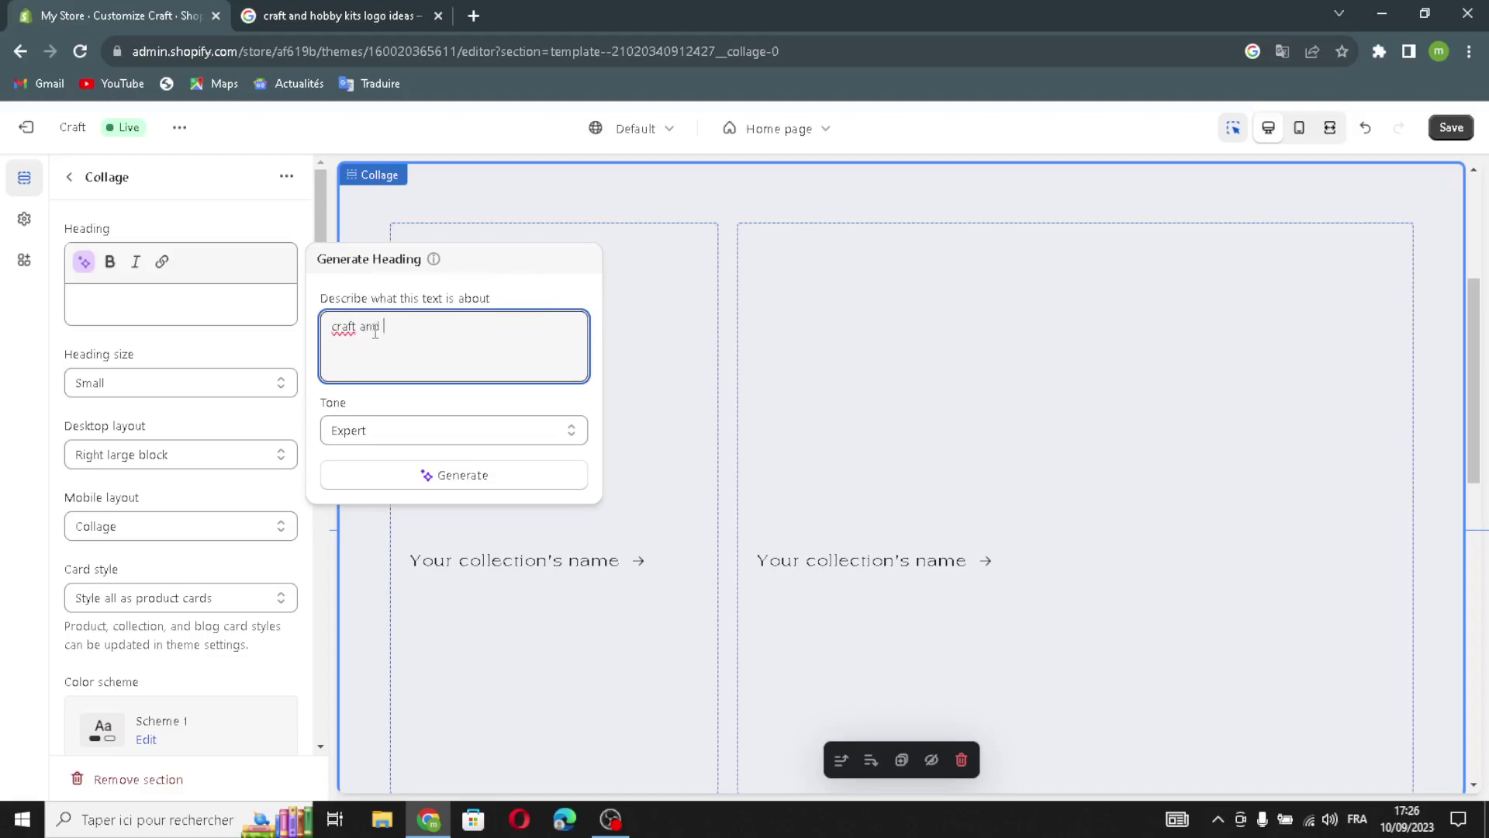
type("hooby kits")
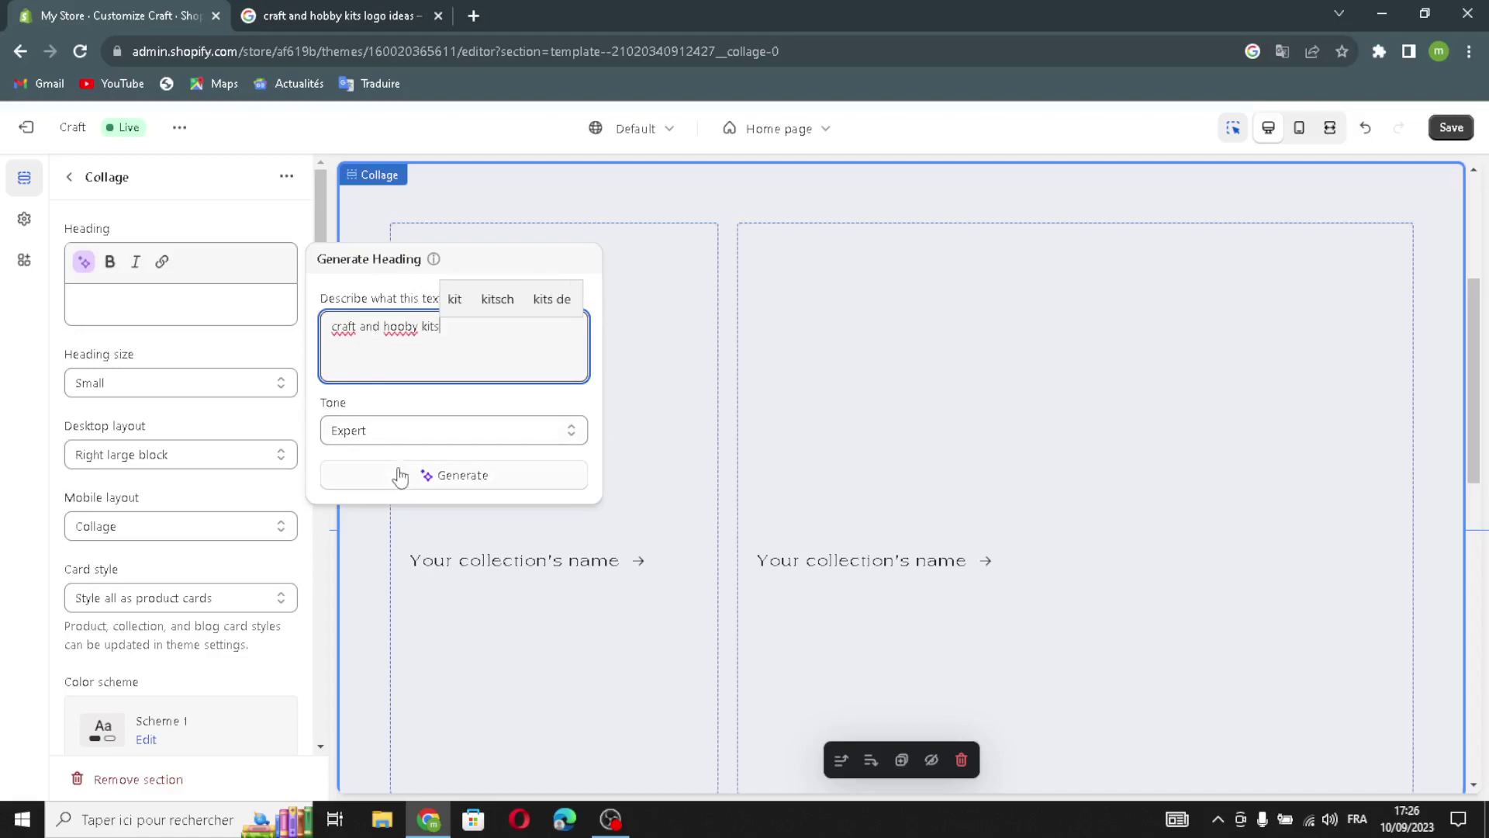
left_click(400, 476)
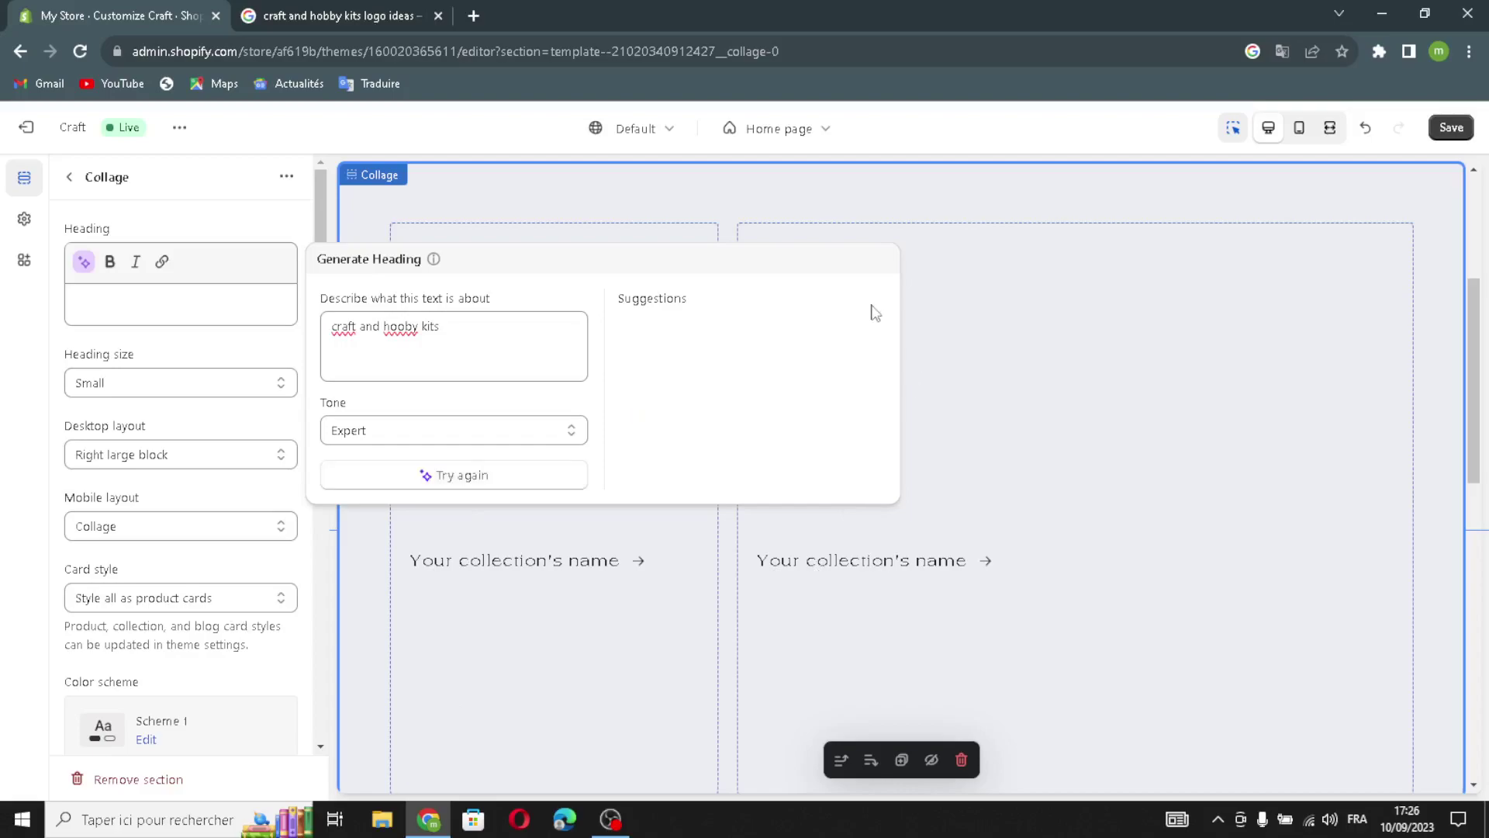
left_click(726, 347)
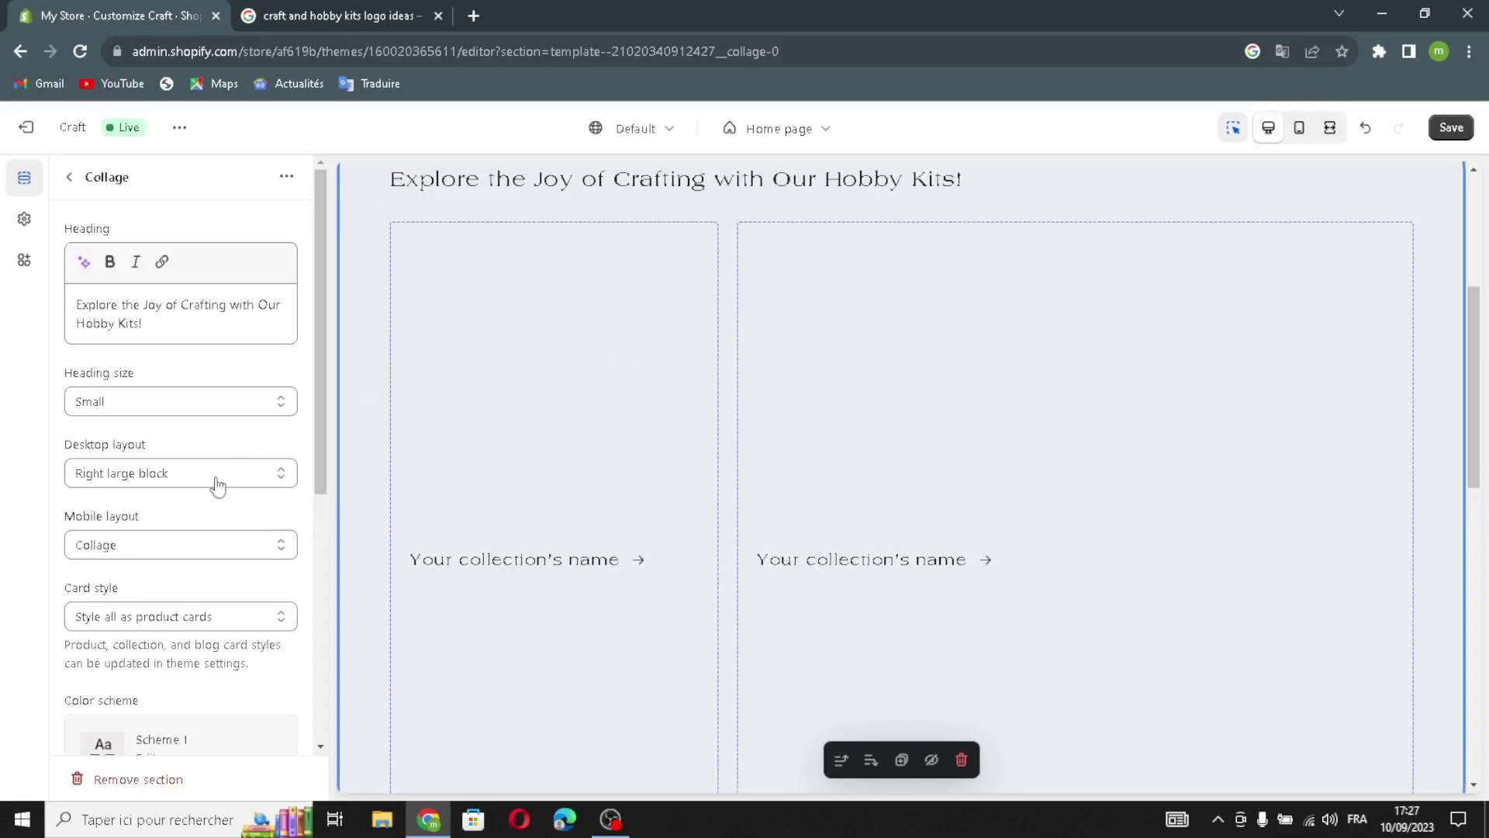
Step: Set the Collage section's heading size to Medium and desktop layout to Left large block, keeping Collage as the mobile layout
left_click(109, 401)
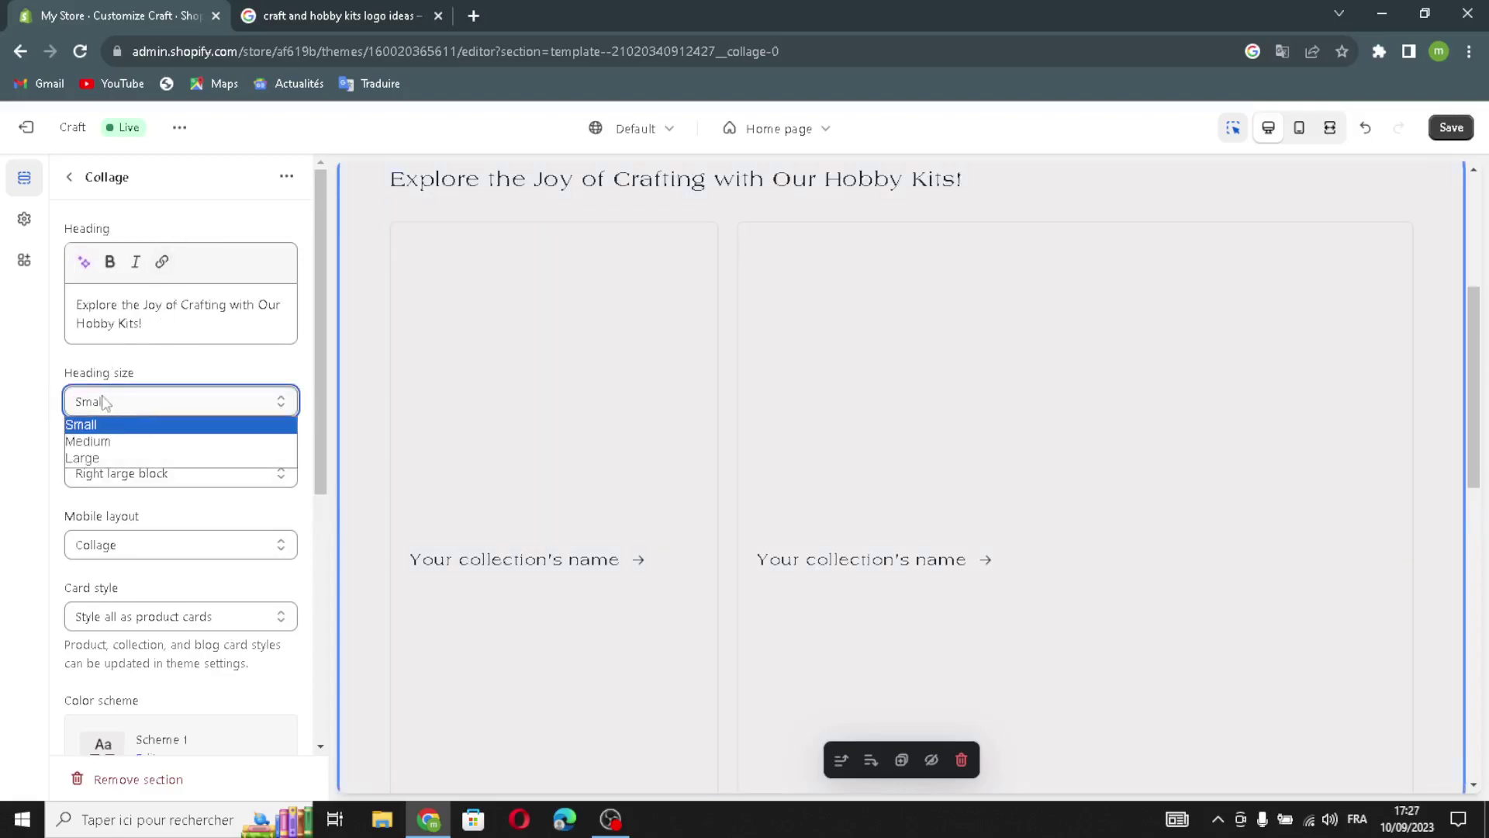
left_click(124, 441)
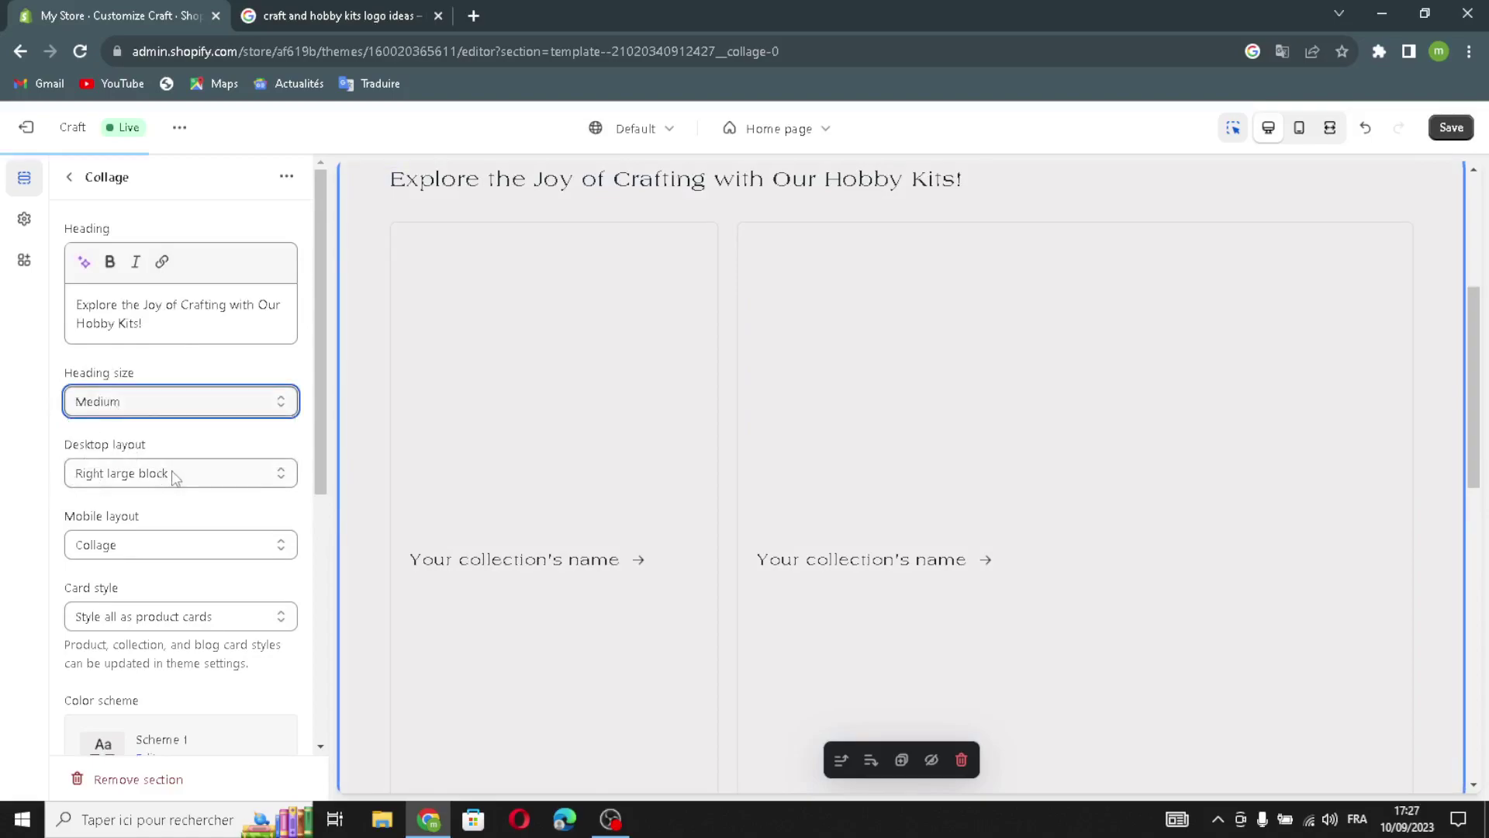
left_click(140, 475)
left_click(103, 499)
left_click(92, 471)
left_click(85, 500)
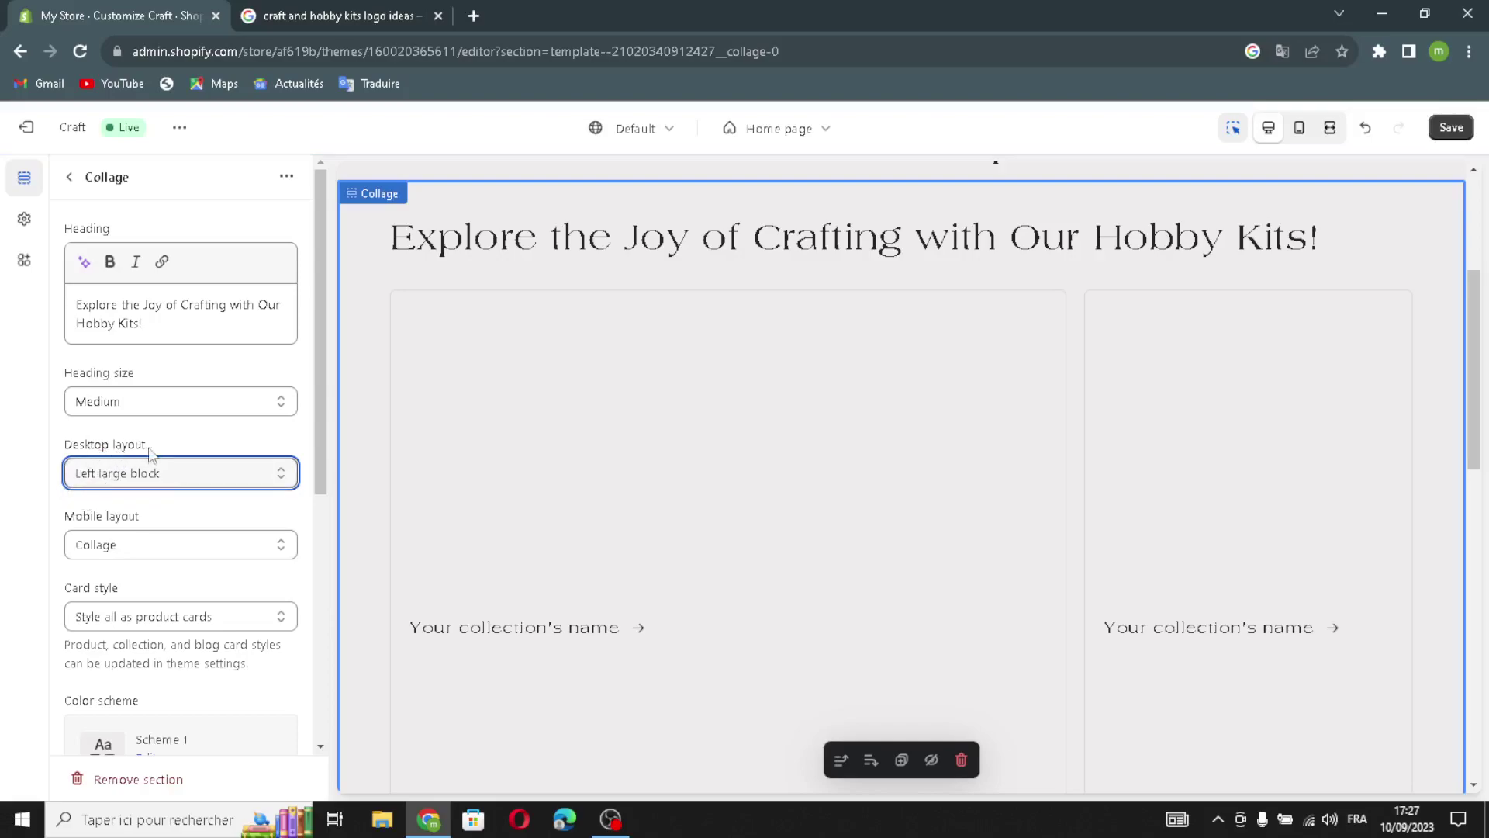
left_click(87, 551)
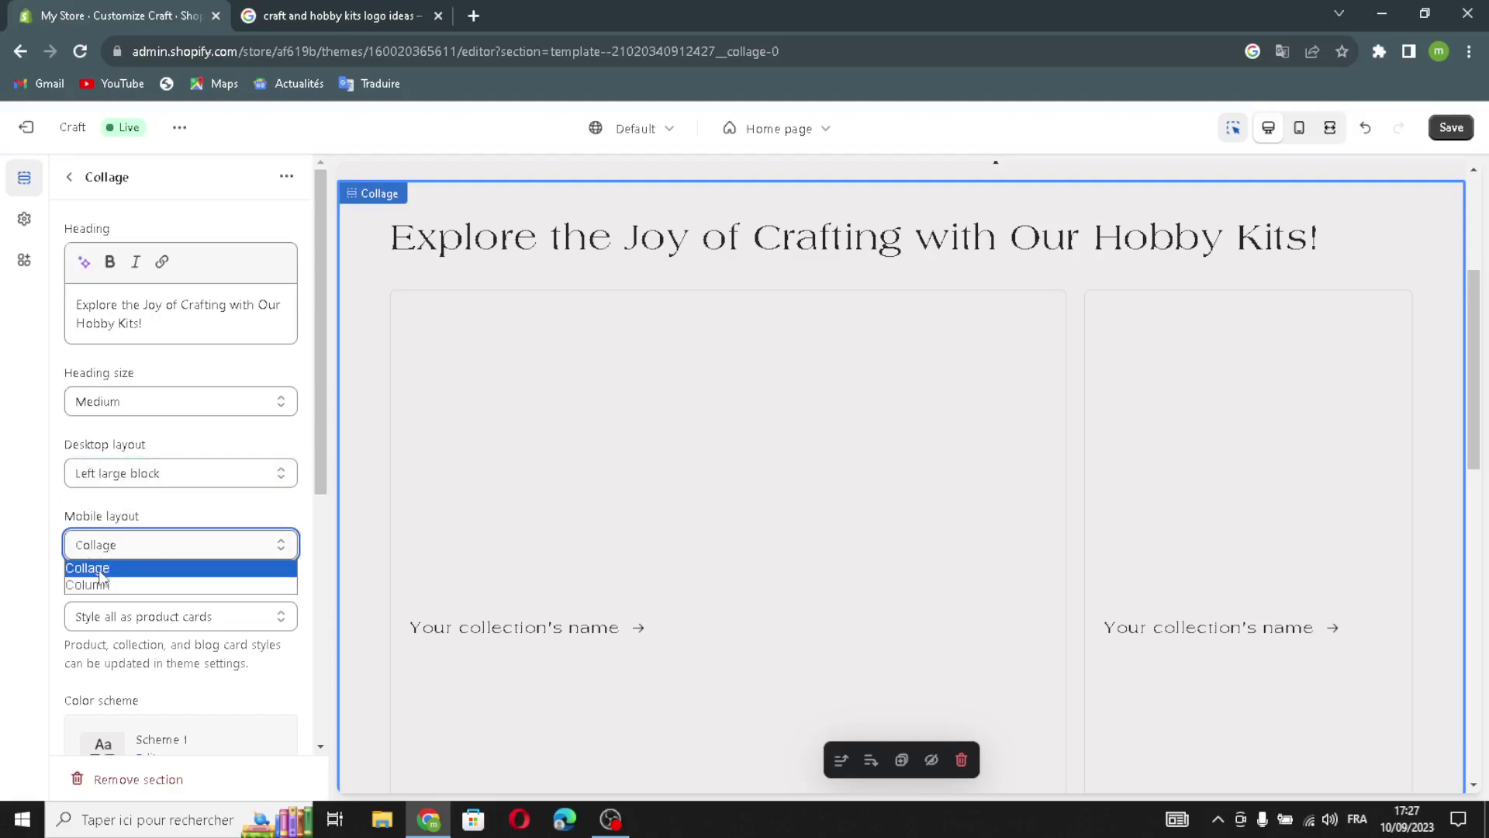
left_click(100, 570)
Step: Set the Collage section's top and bottom padding to 28 px each and return to the section list
scroll(114, 621, "down", 5)
scroll(109, 613, "up", 5)
scroll(98, 580, "down", 5)
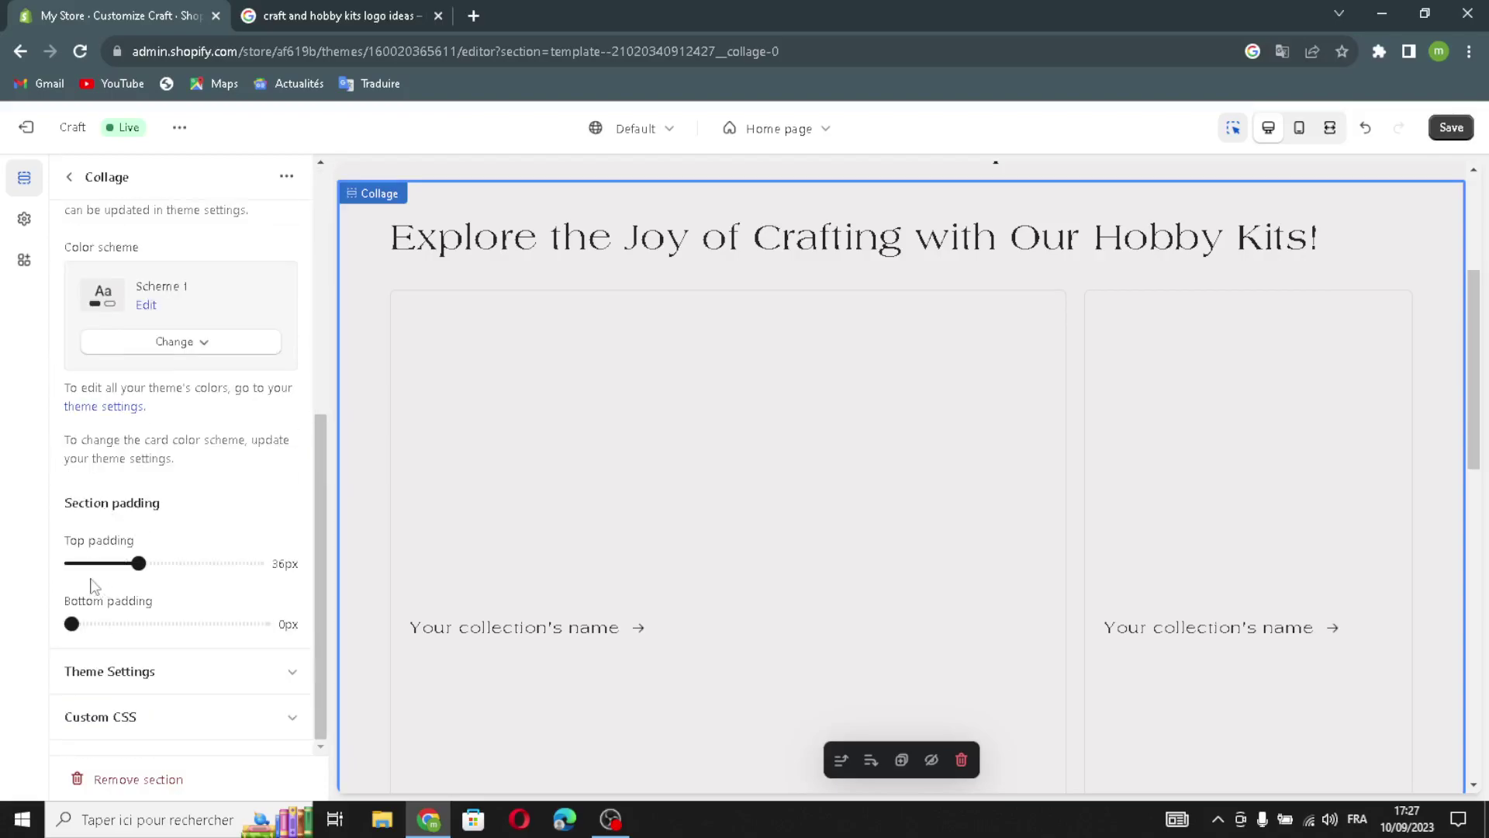
left_click_drag(134, 574, 126, 572)
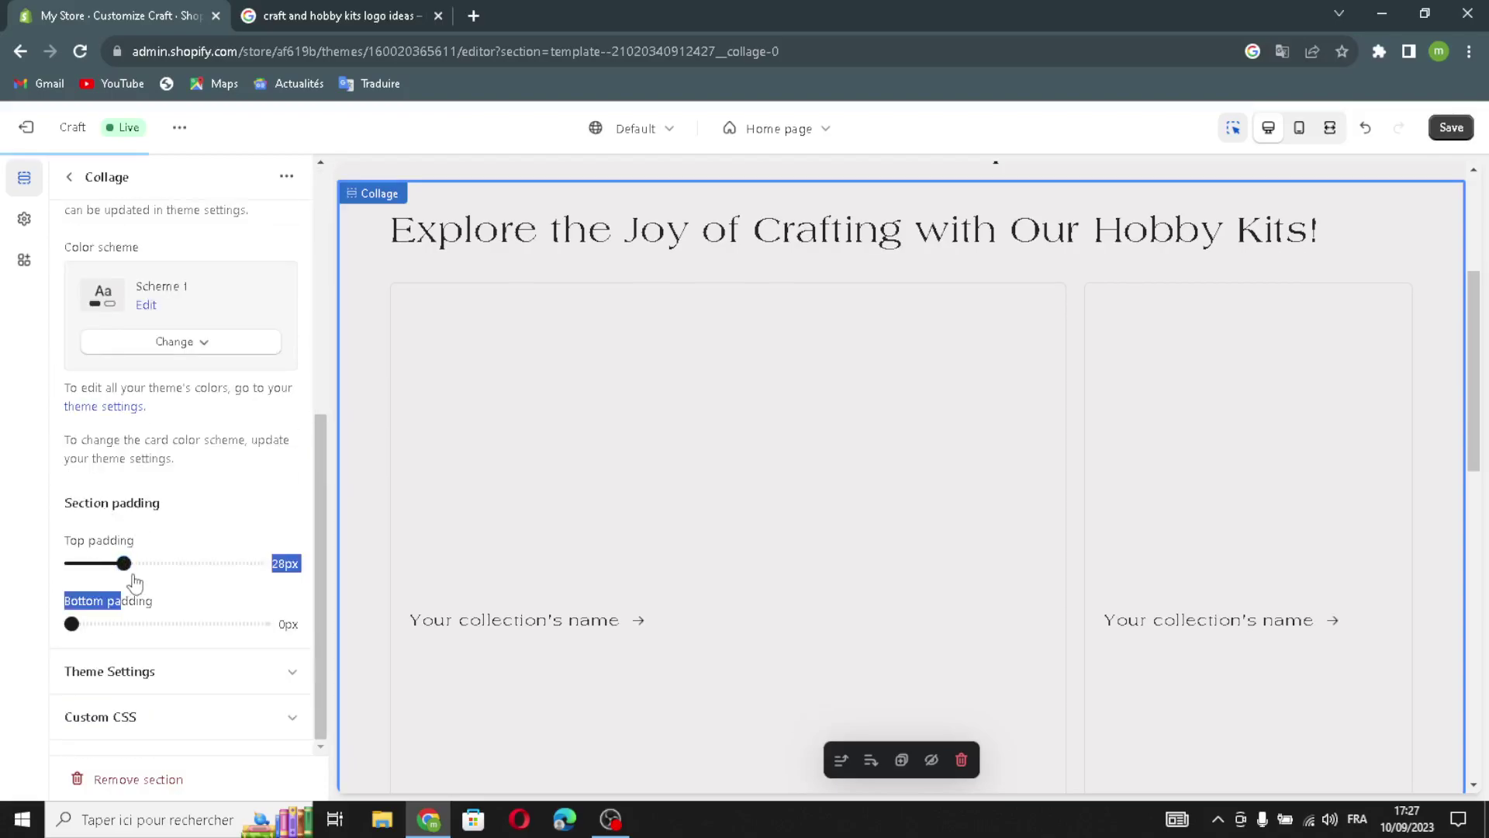
left_click_drag(72, 623, 121, 620)
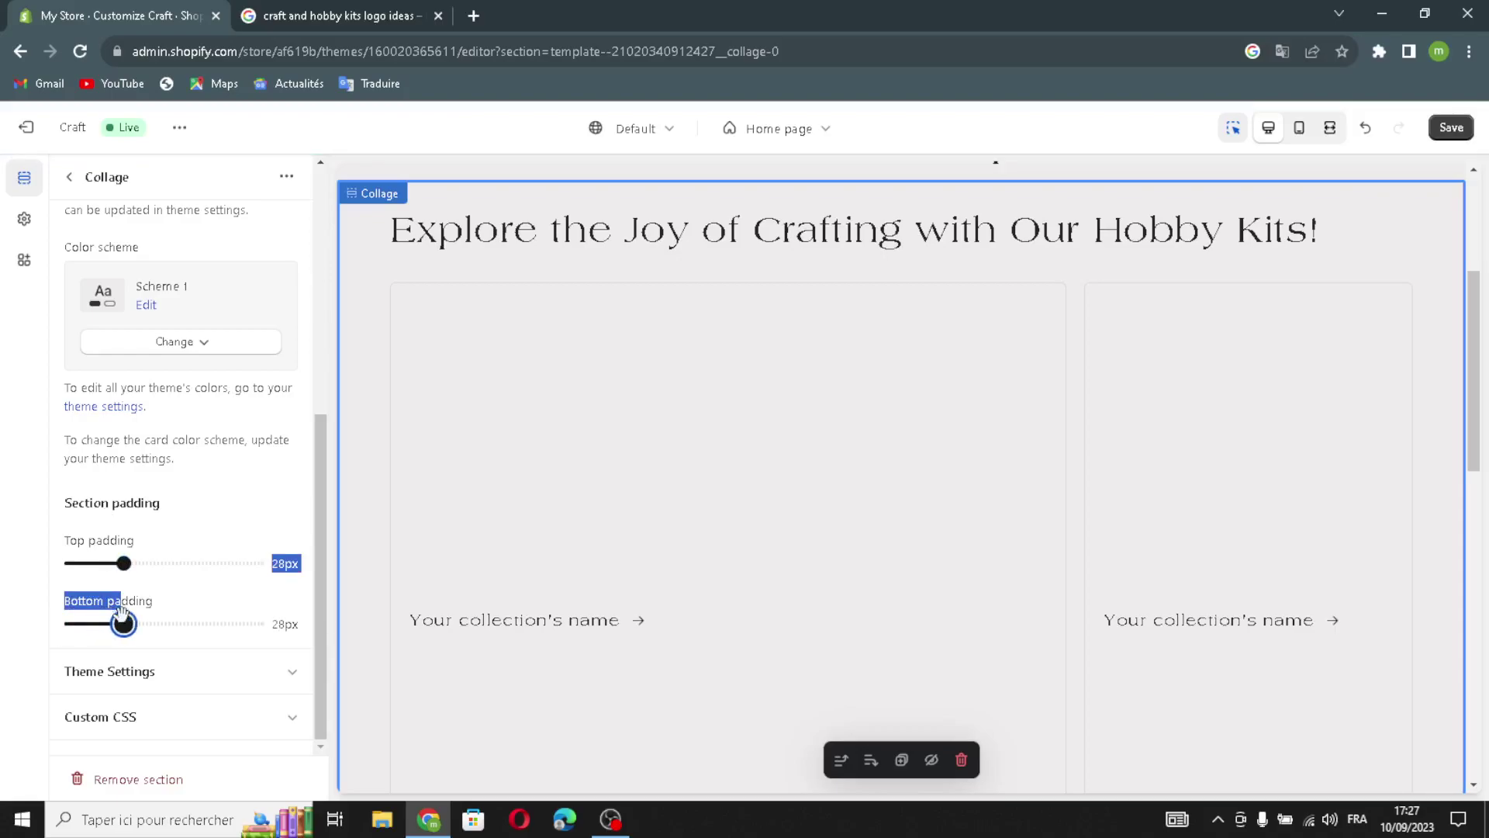
left_click(69, 178)
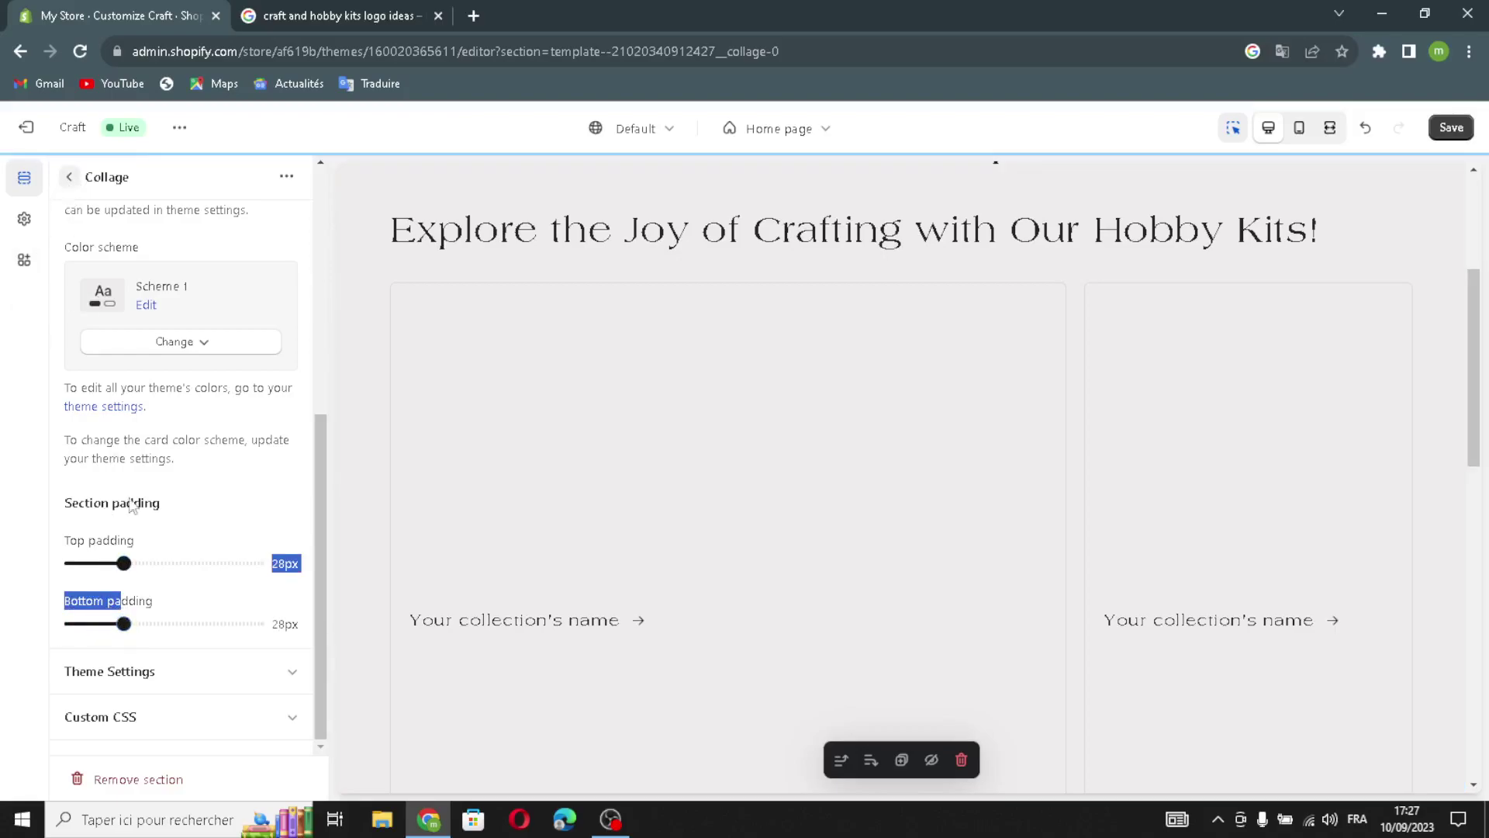
Step: Generate a heading for the Featured collection section from the description "craft hobby kits" and apply the suggestion "Unleash Your Creativity with Our Craft Hobby Kits."
mouse_move(143, 599)
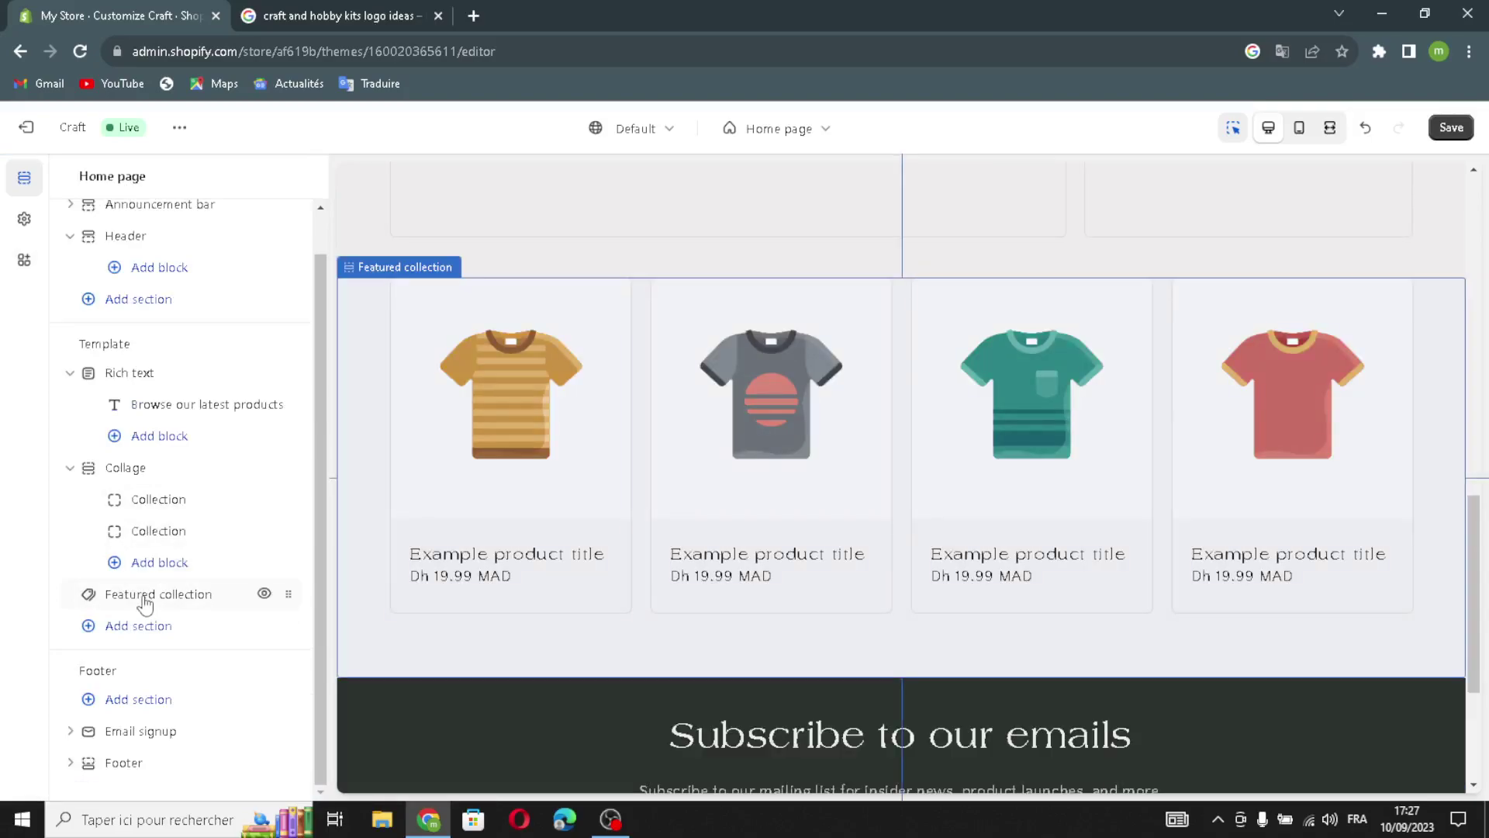
left_click(208, 597)
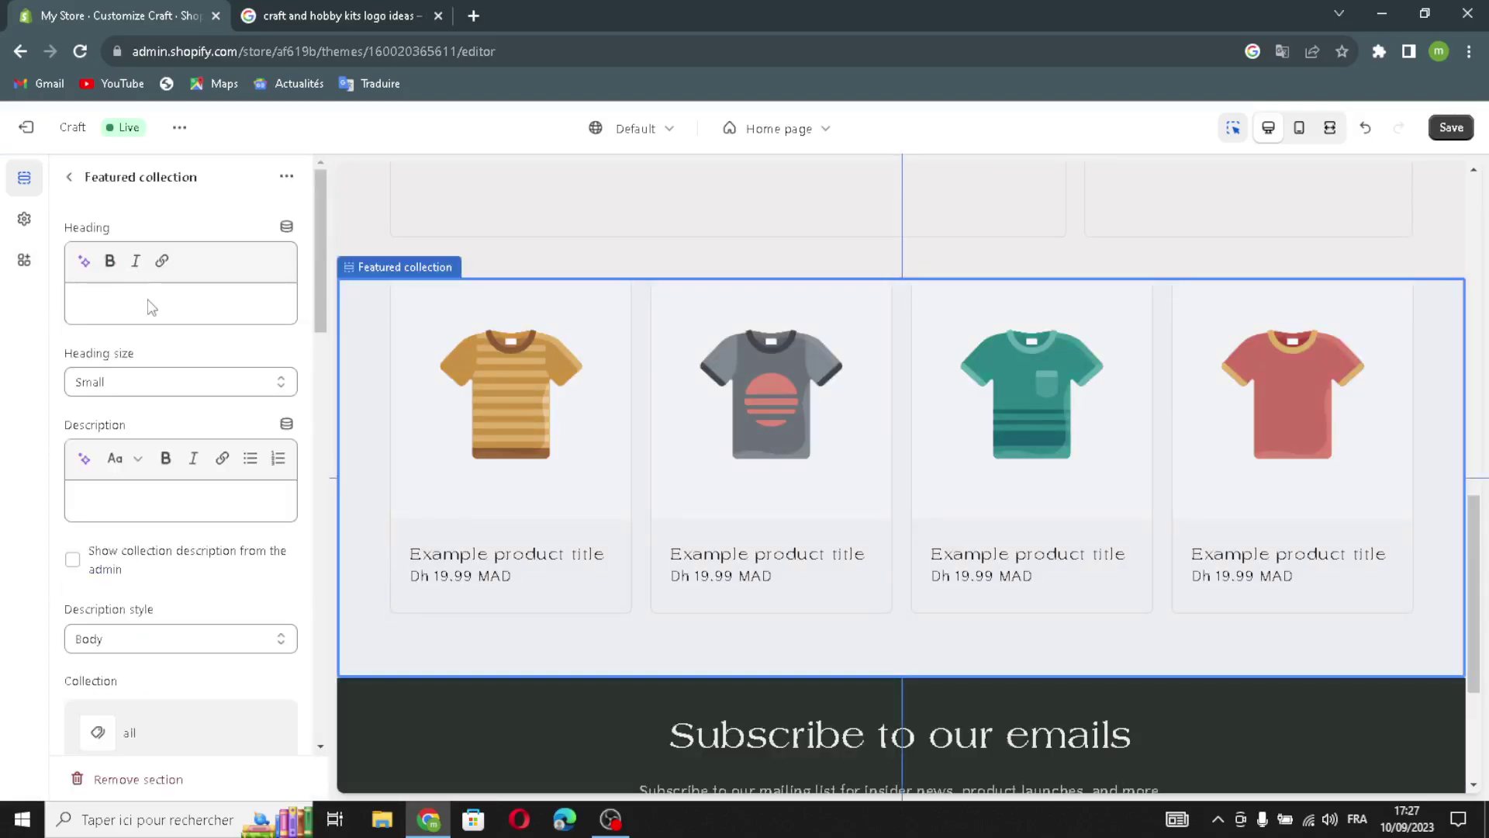
left_click(83, 263)
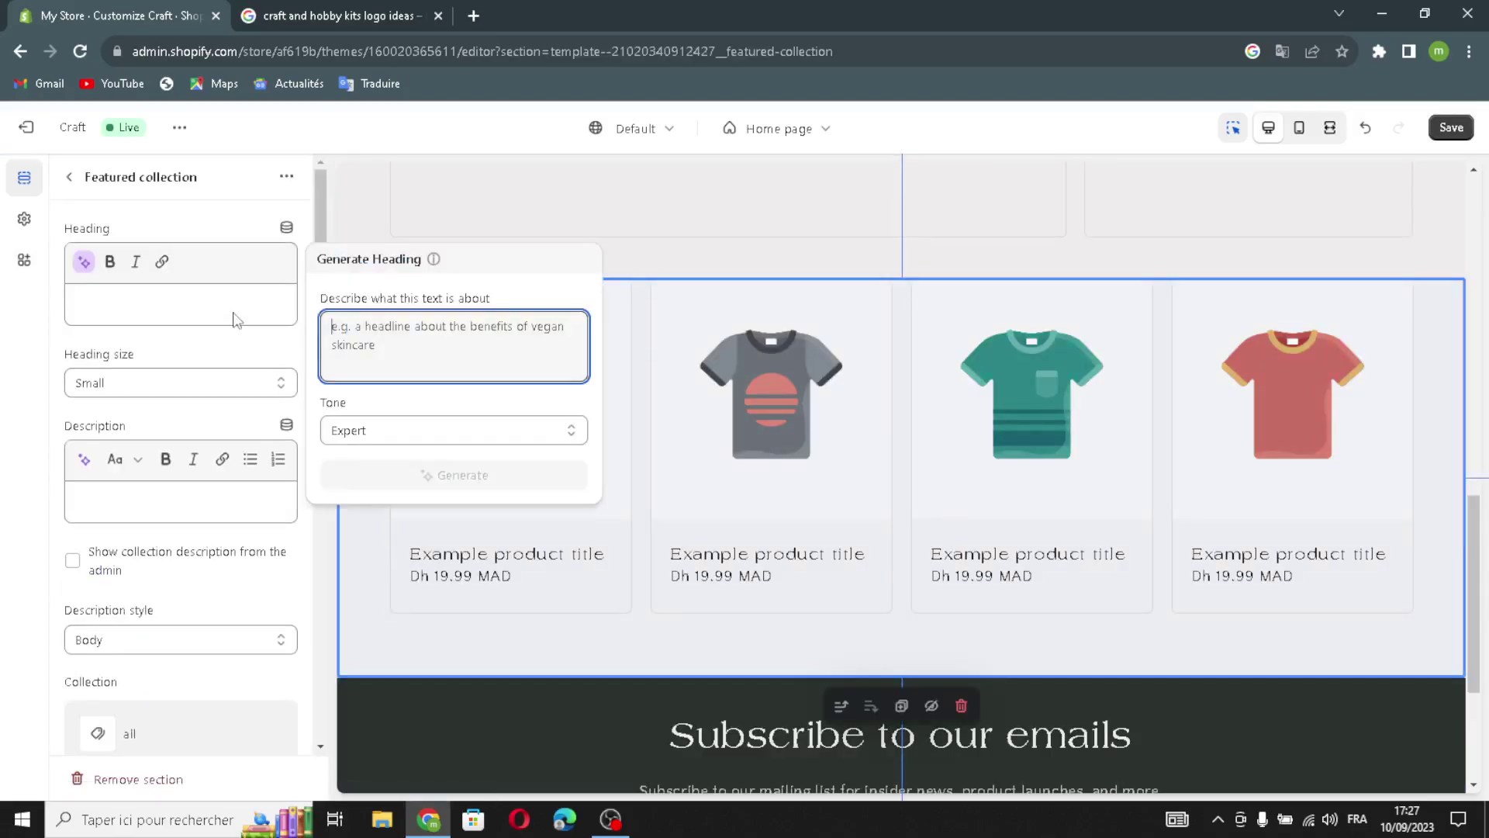
type("craft ")
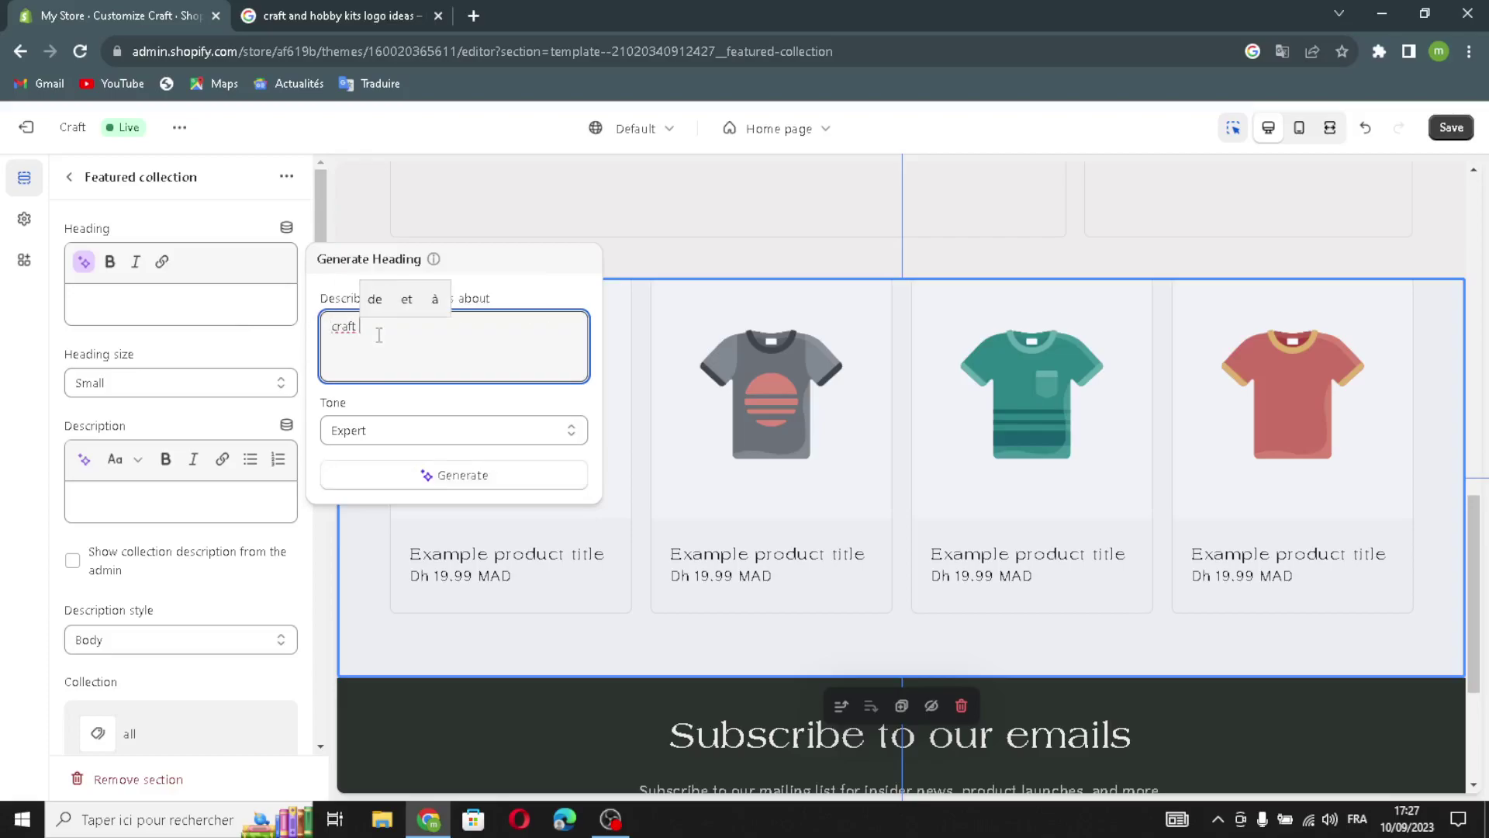
type("hob")
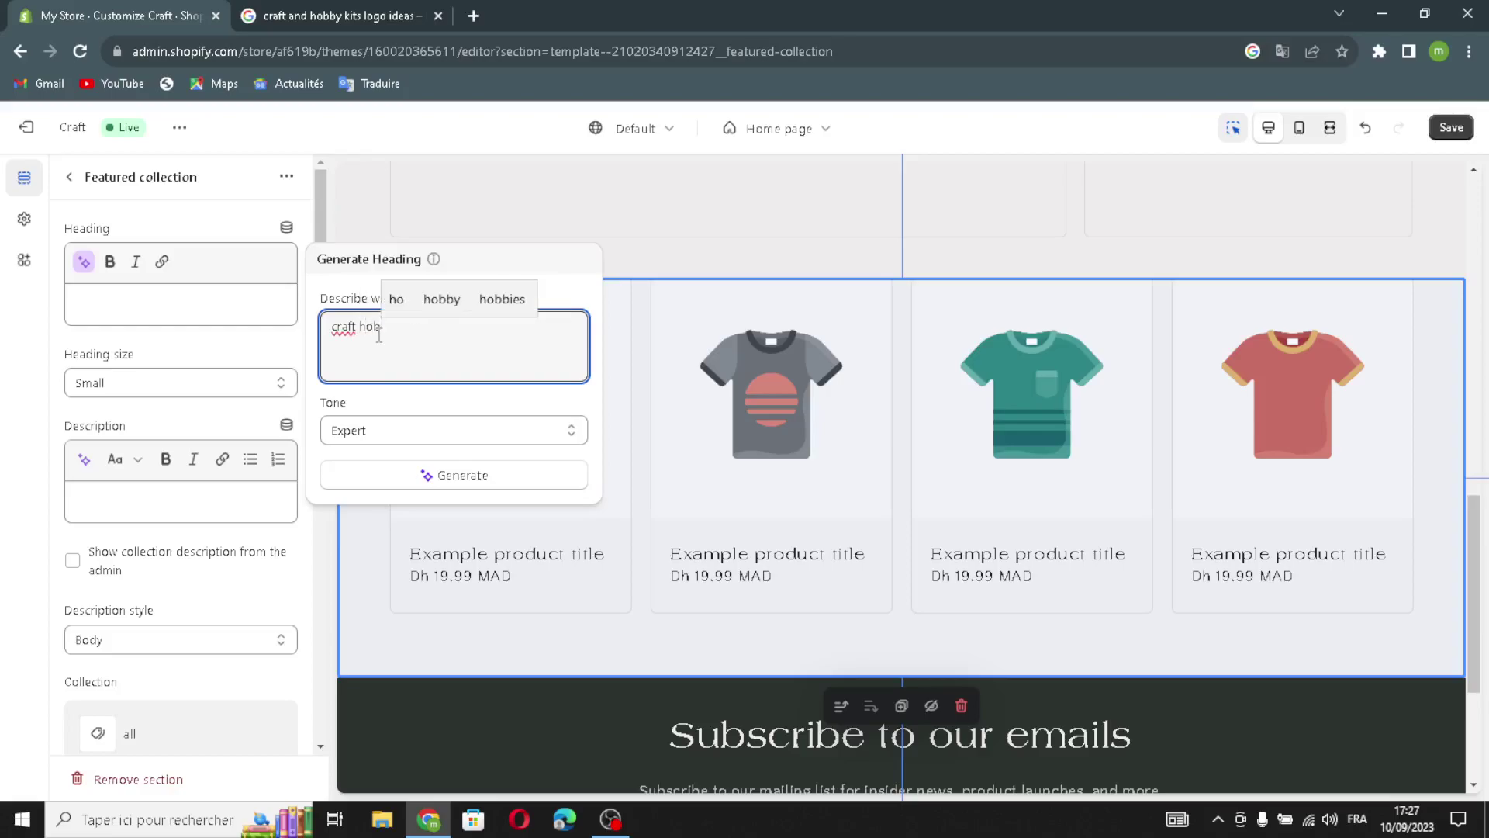
type("by k")
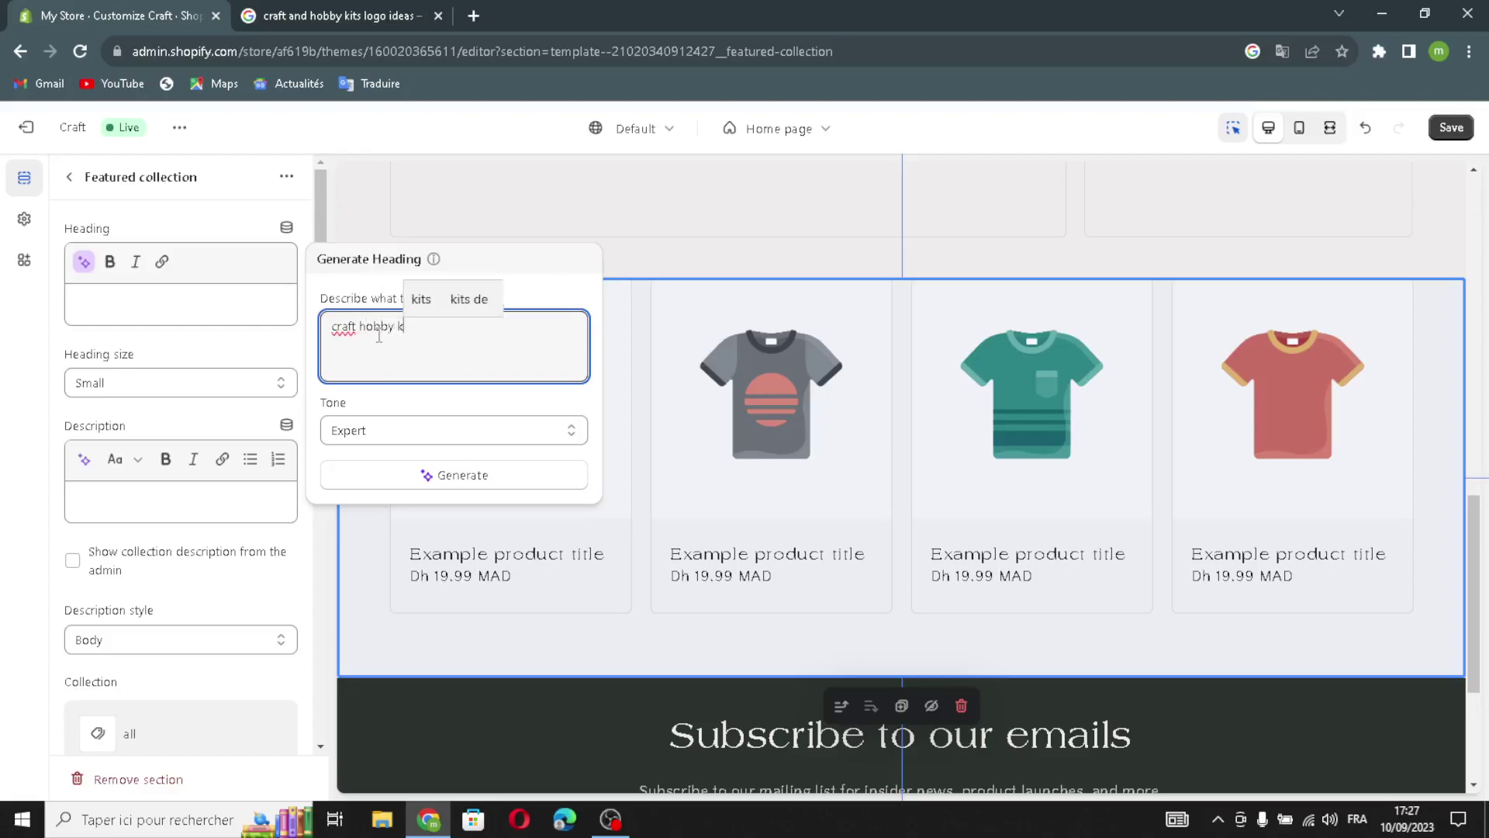
type("its")
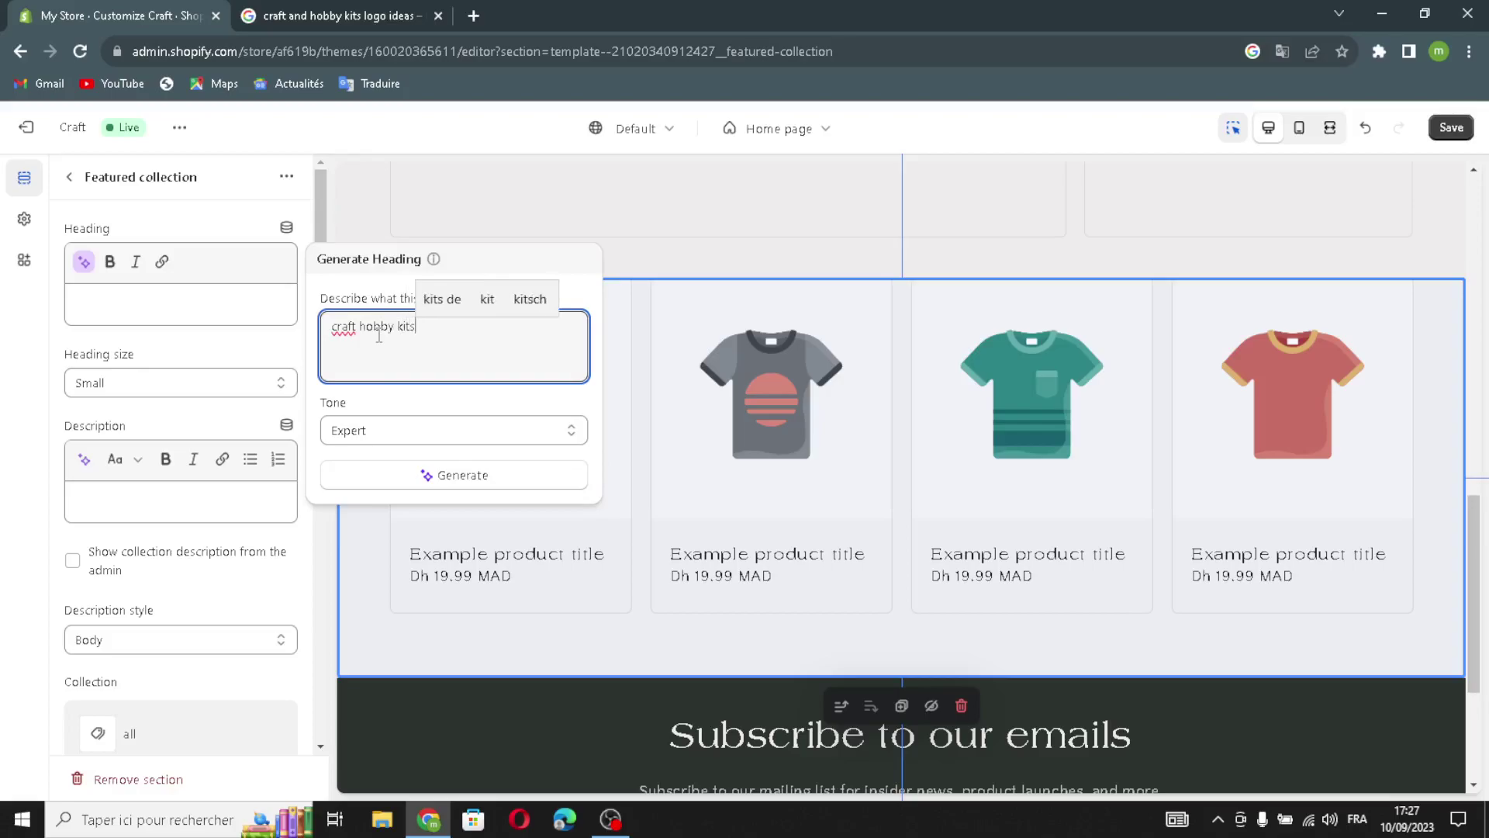
left_click(353, 476)
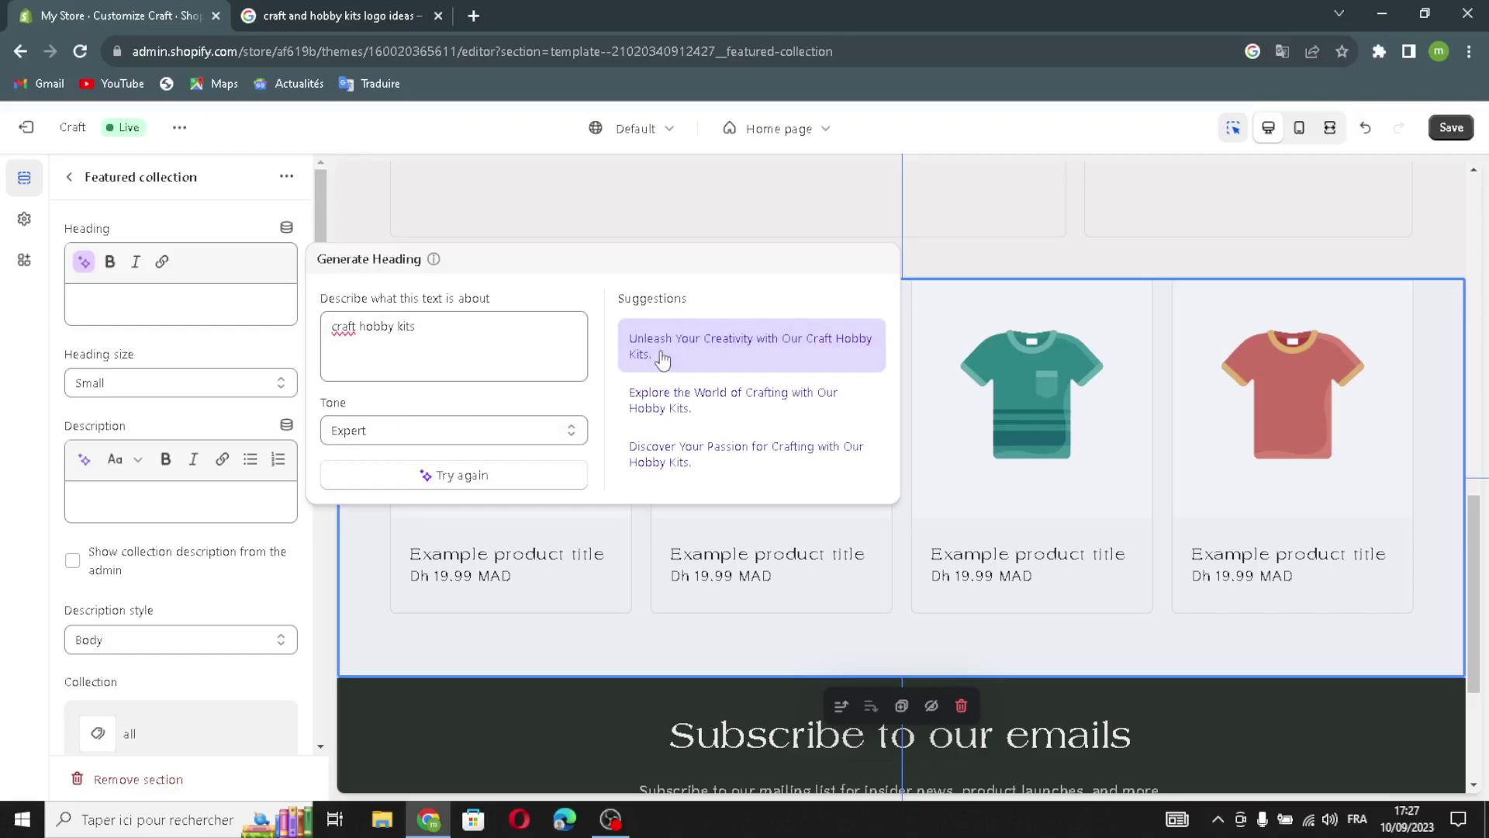
left_click(662, 358)
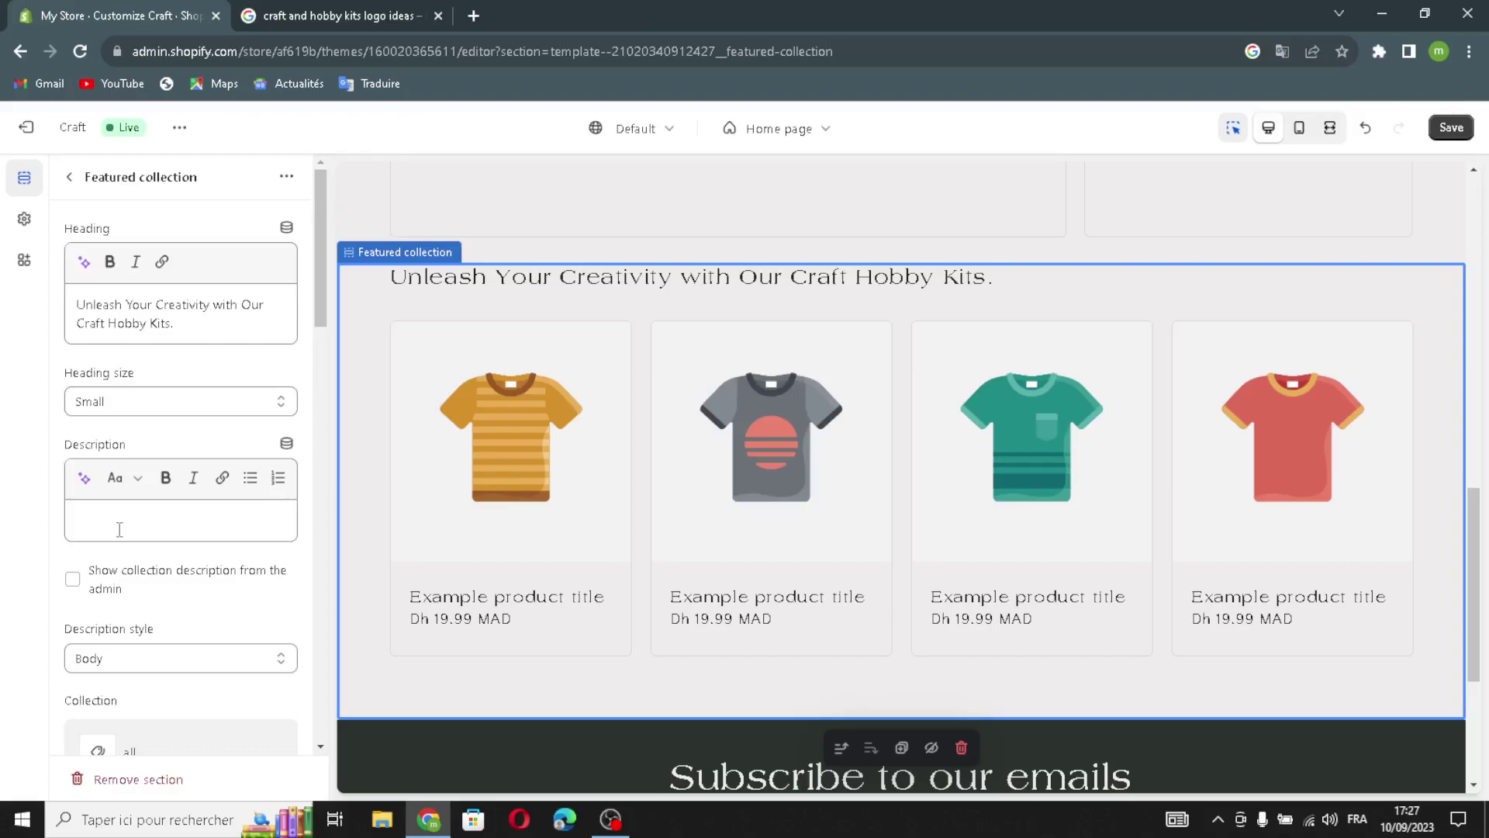
Step: Enable the Featured collection's admin collection description, full-width products, and "View all" when the collection has more products than shown
left_click(83, 578)
scroll(110, 710, "down", 3)
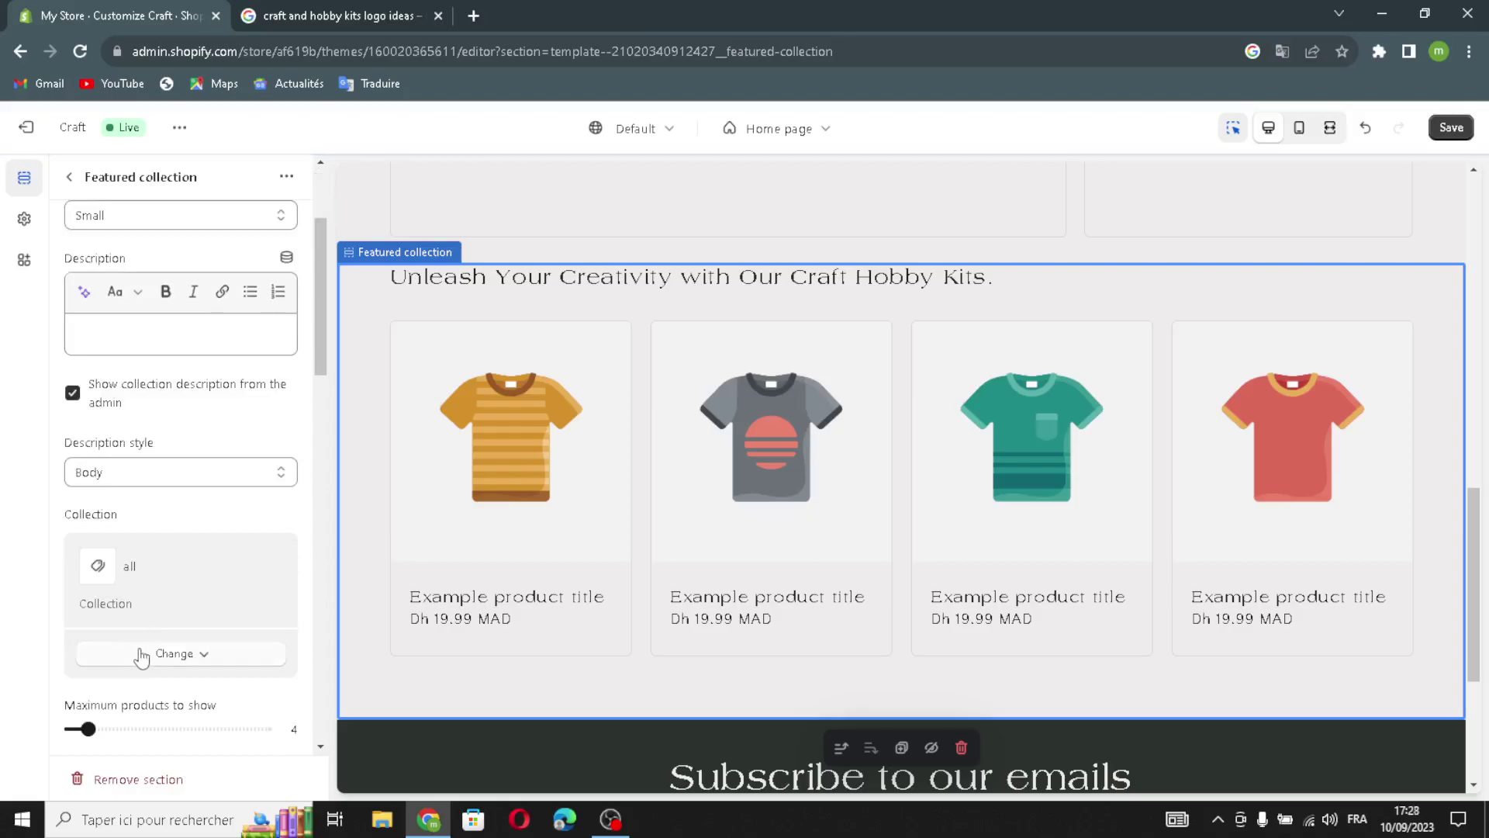
scroll(141, 657, "down", 3)
left_click(94, 645)
left_click(73, 689)
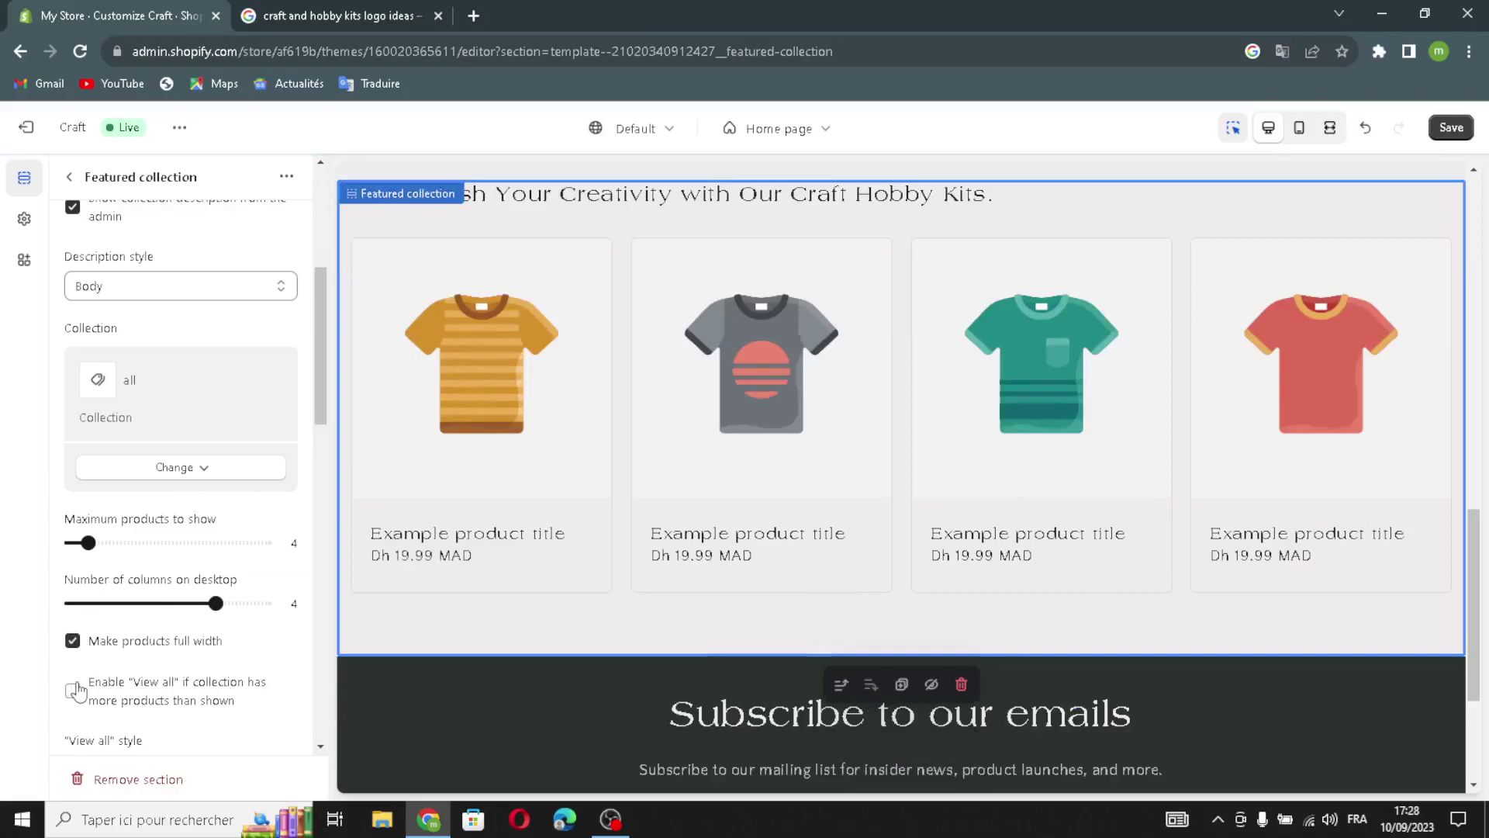
Step: Enable the carousel on desktop for the Featured collection and return to the section list
scroll(174, 724, "down", 1)
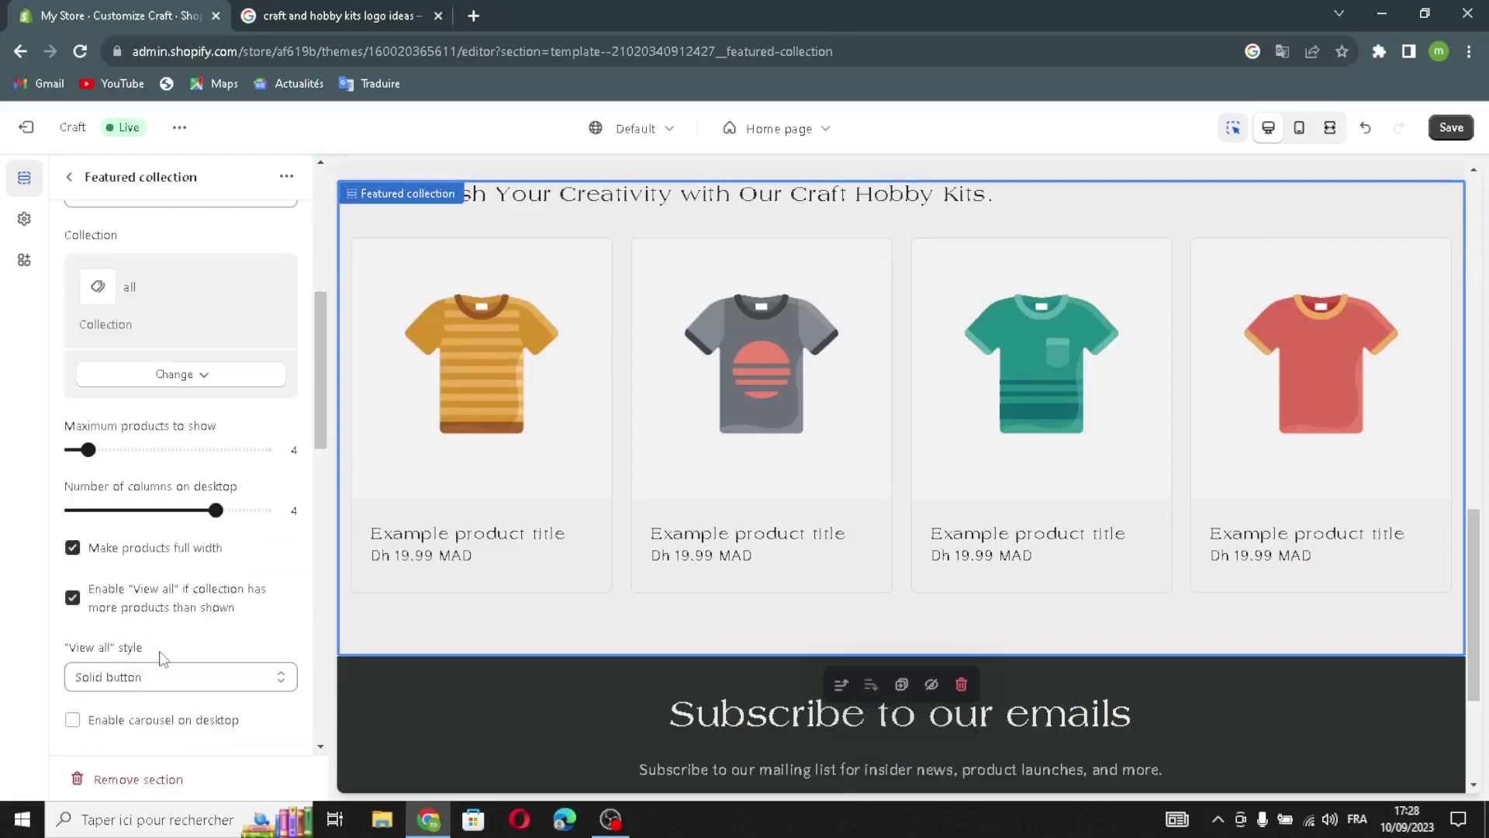
scroll(162, 658, "down", 1)
left_click(70, 629)
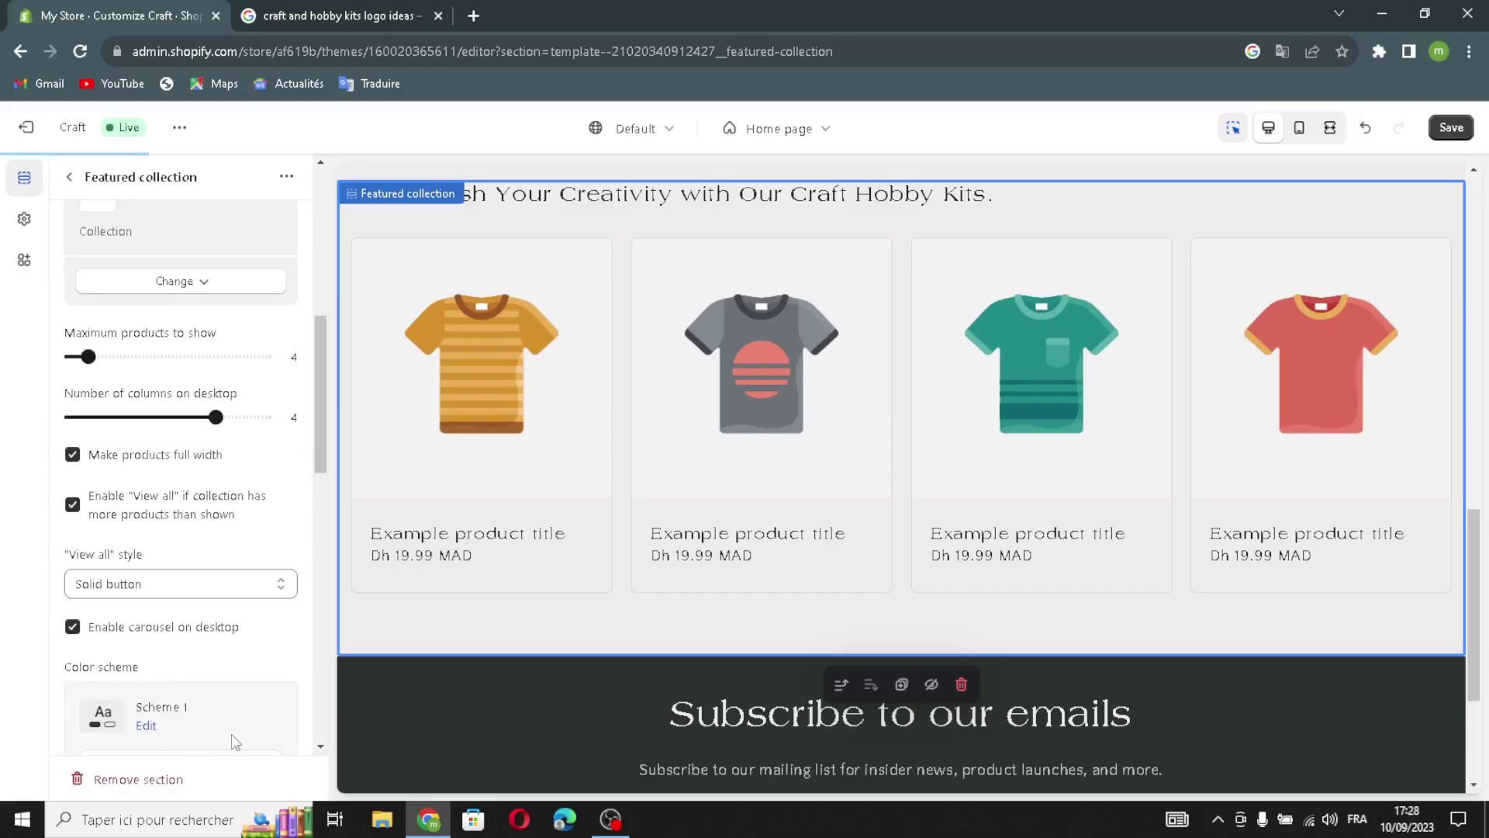
scroll(271, 682, "down", 1)
scroll(266, 669, "down", 5)
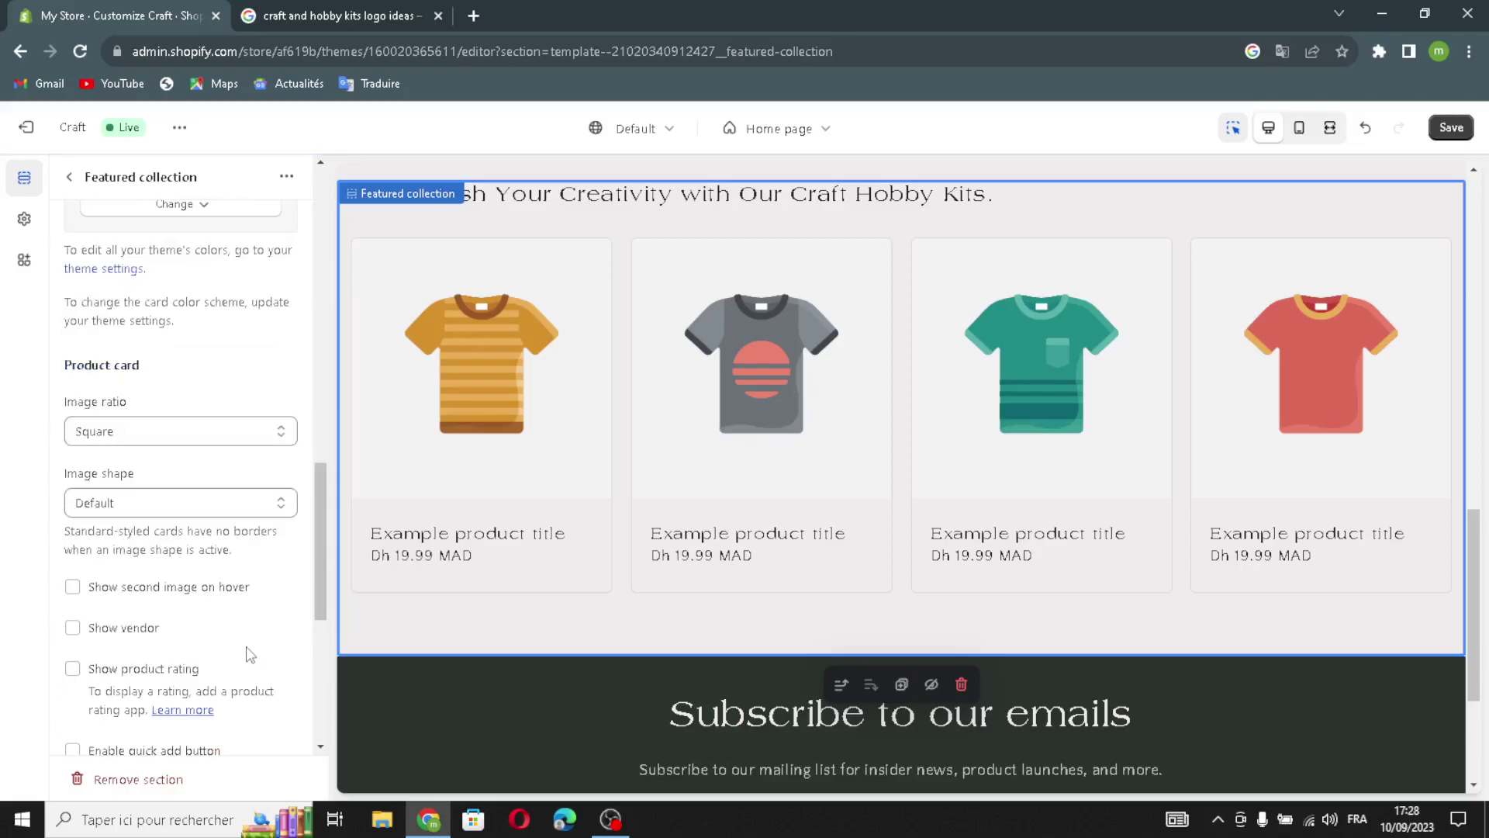
scroll(250, 656, "down", 4)
left_click(69, 179)
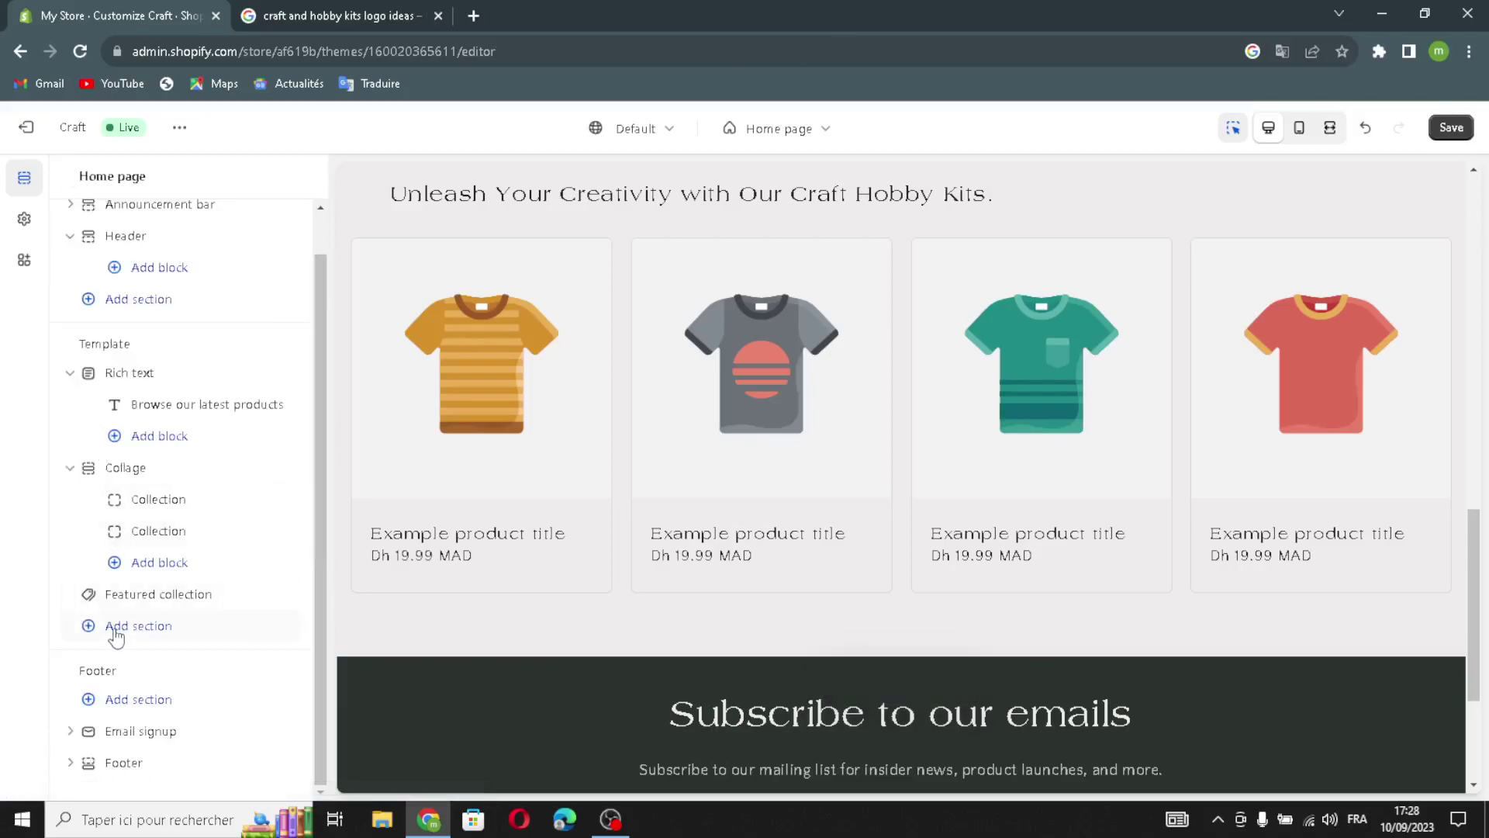
left_click(118, 625)
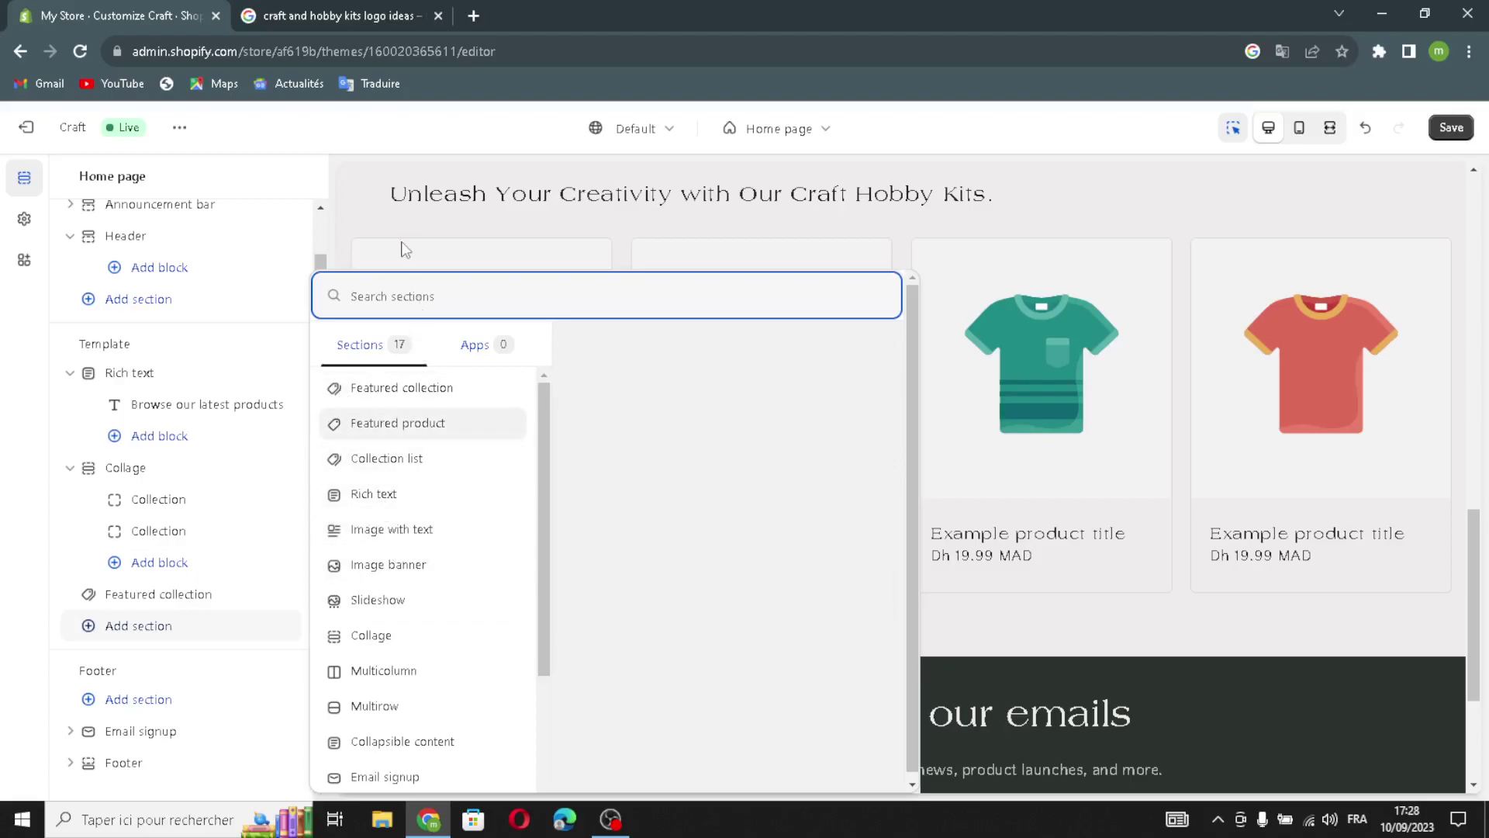
left_click(209, 595)
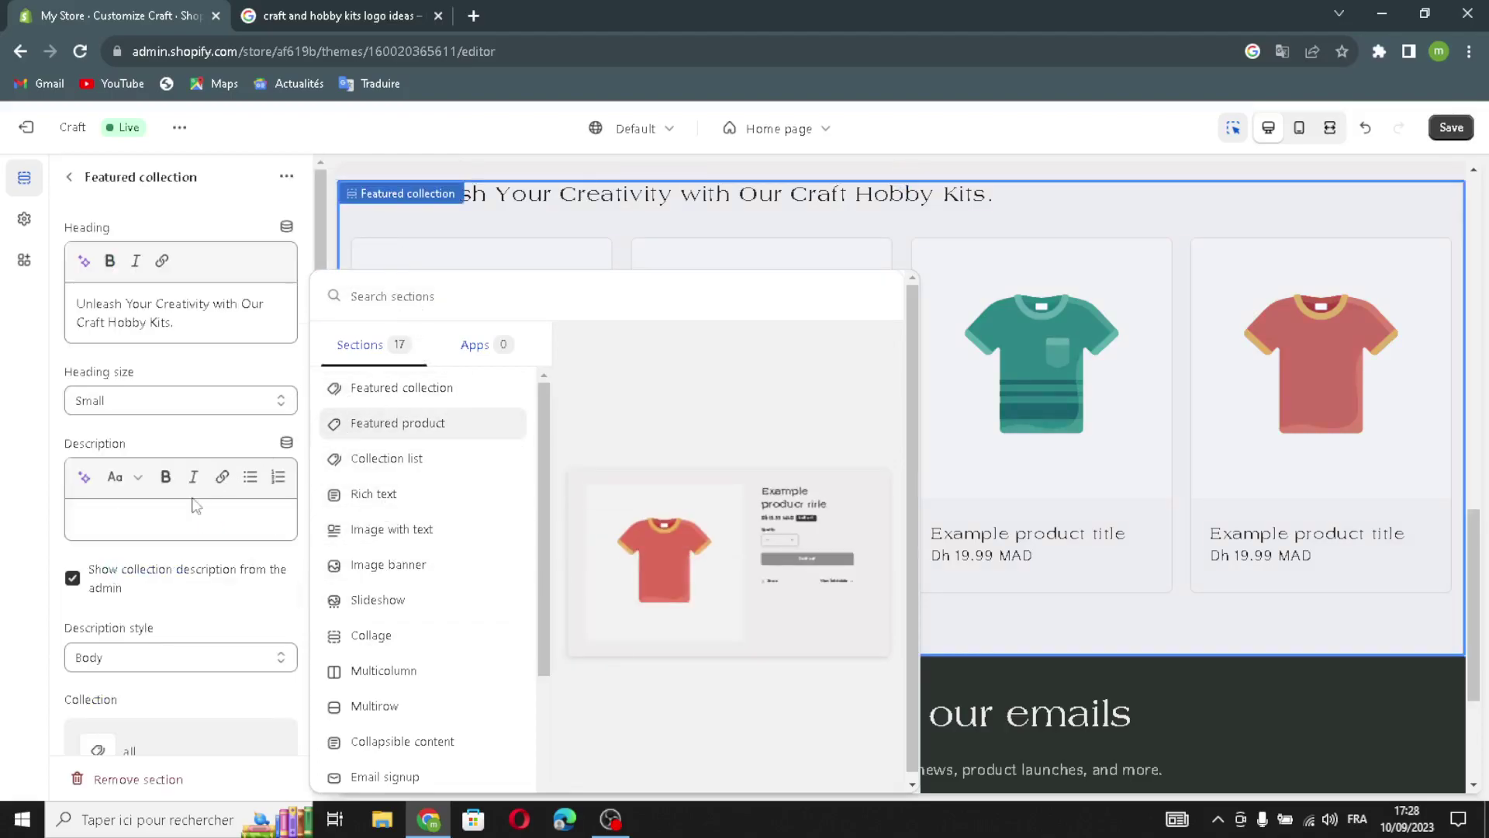
left_click(69, 177)
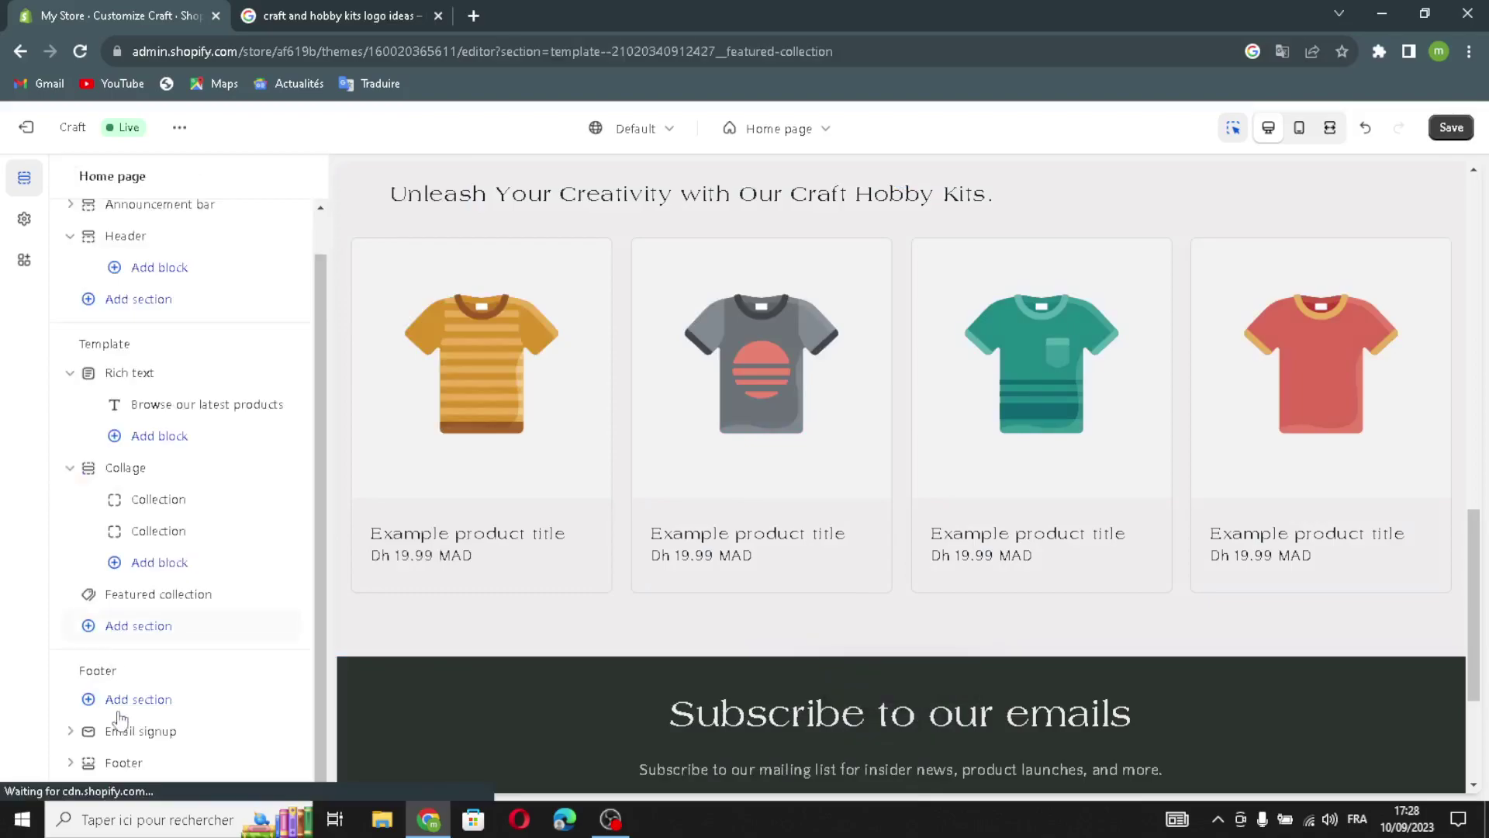
left_click(118, 732)
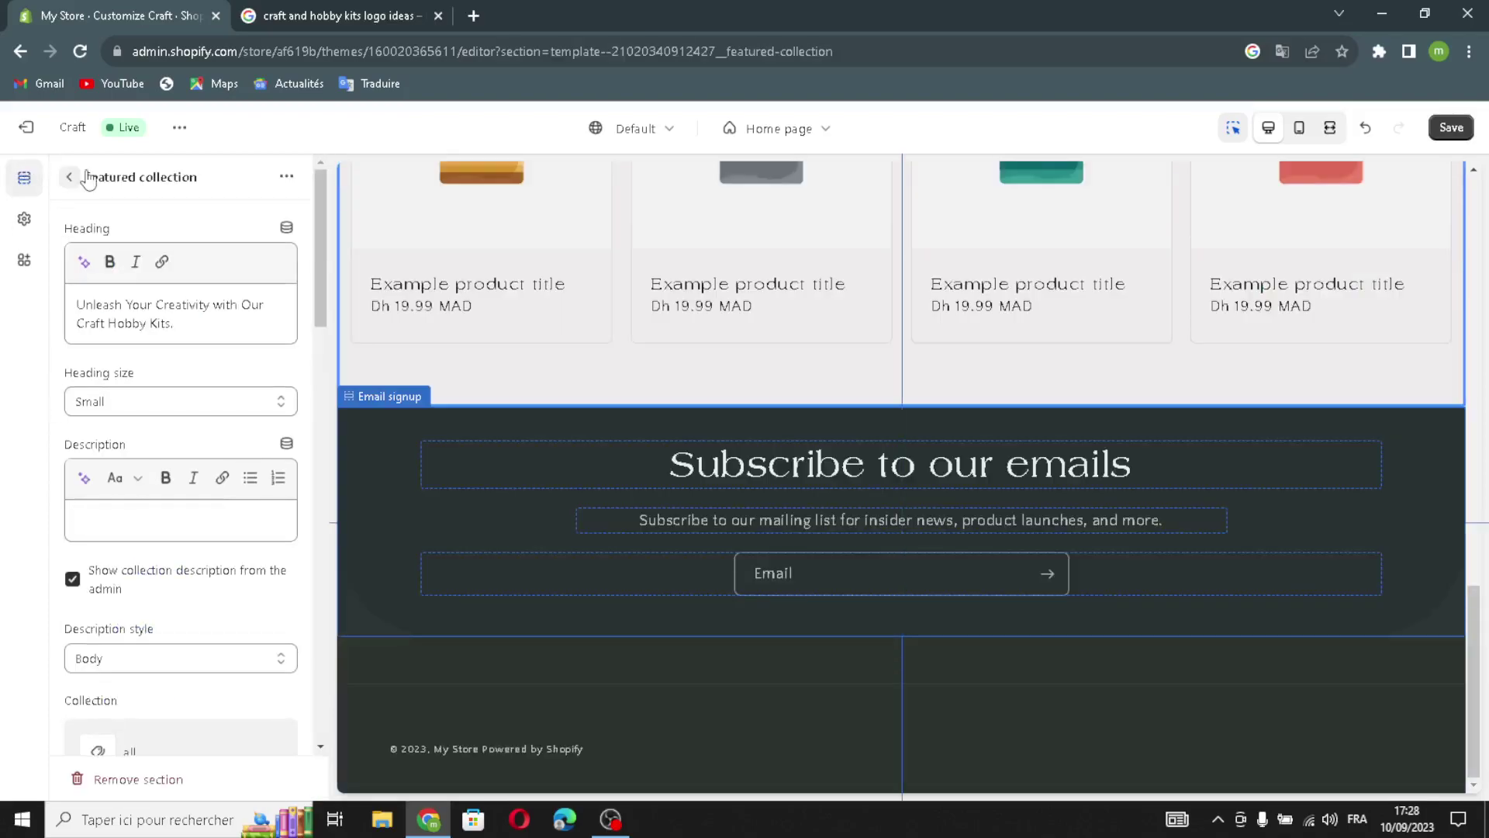
left_click(71, 177)
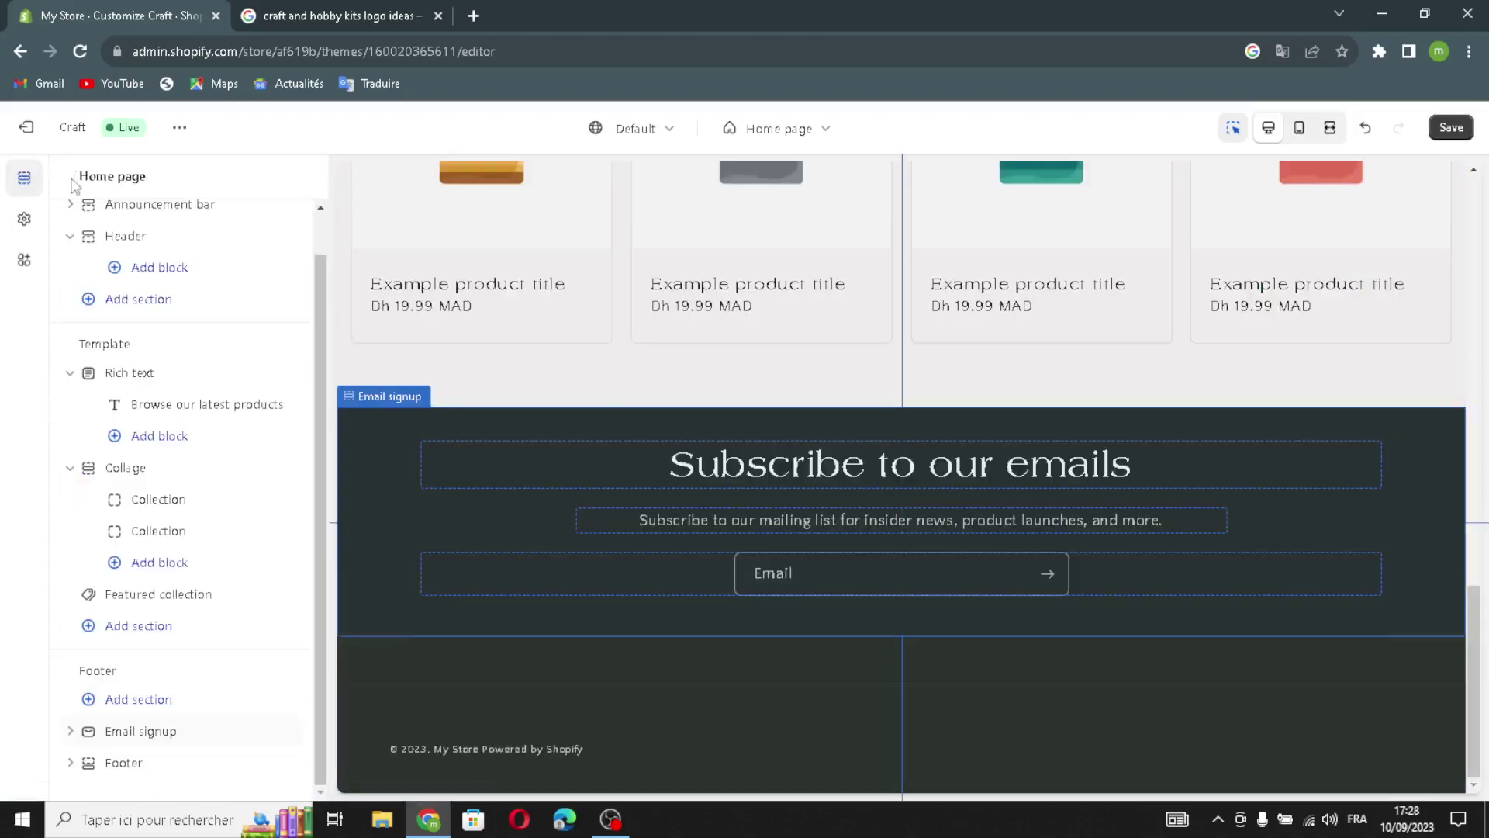
Step: Set the Email signup section's color scheme to Scheme 3, keeping the section full width, and return to the section list
left_click(87, 731)
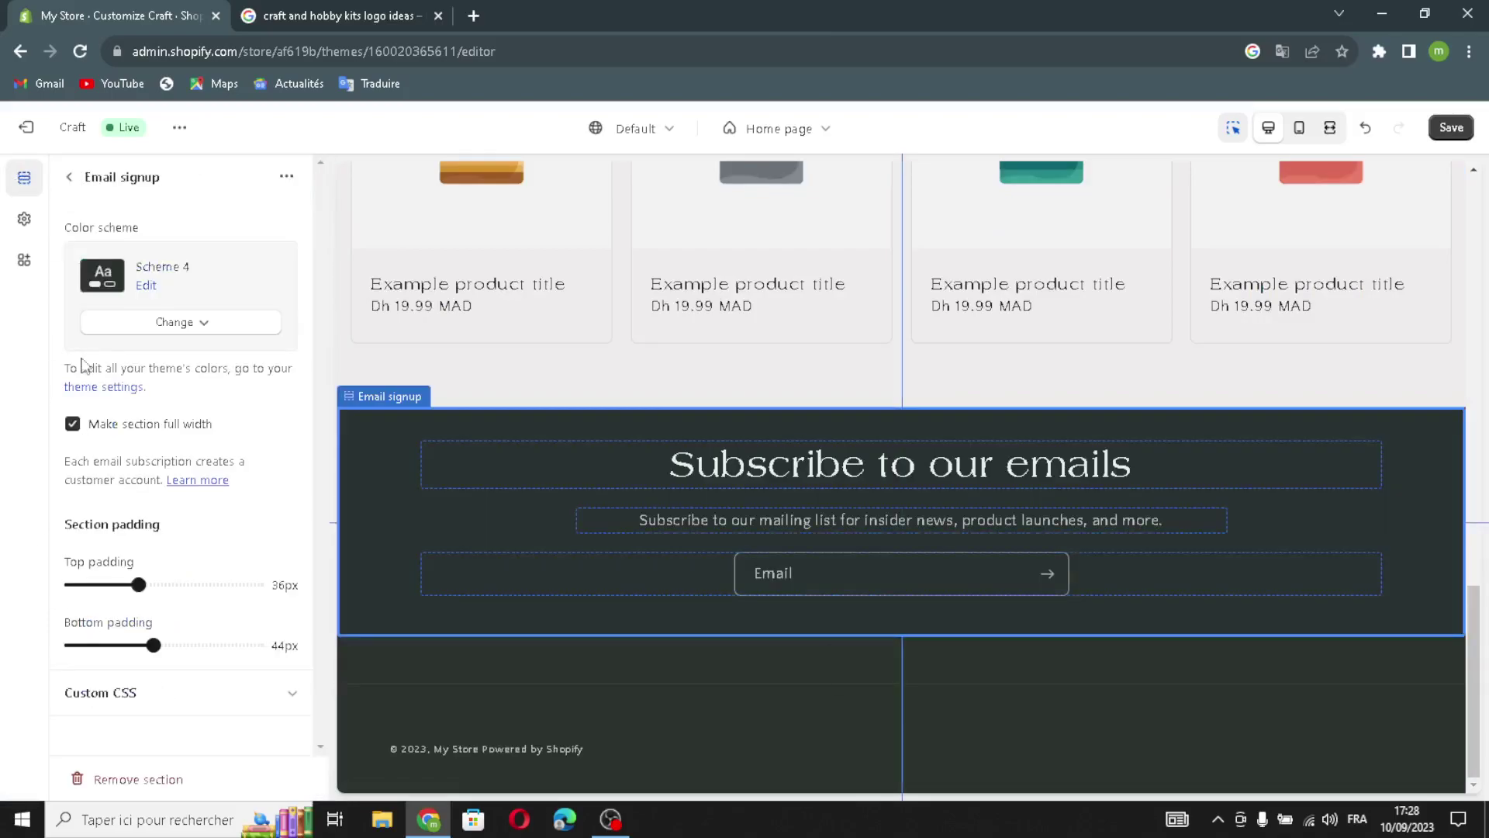
left_click(108, 324)
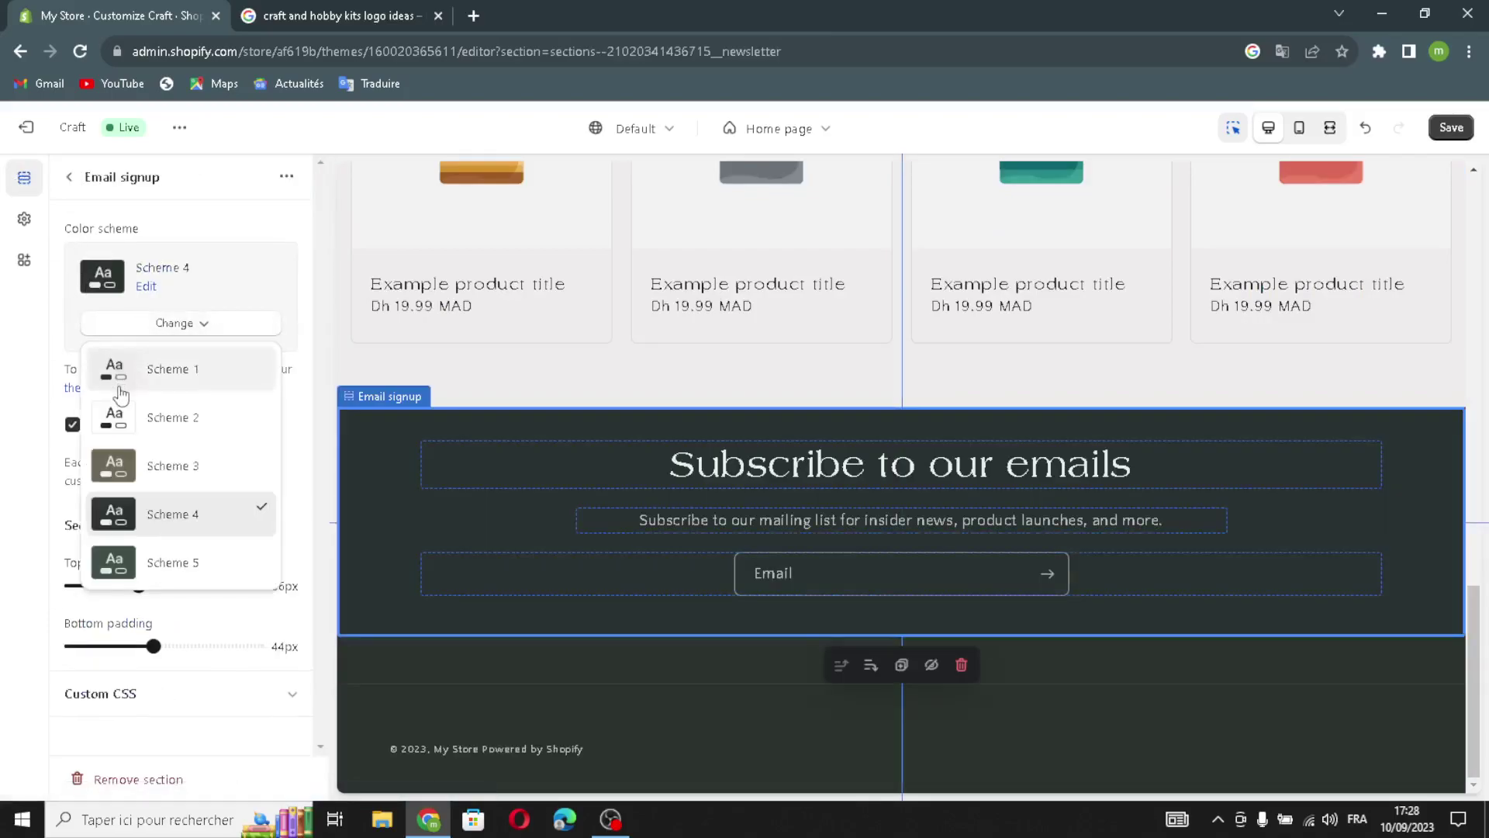
left_click(131, 470)
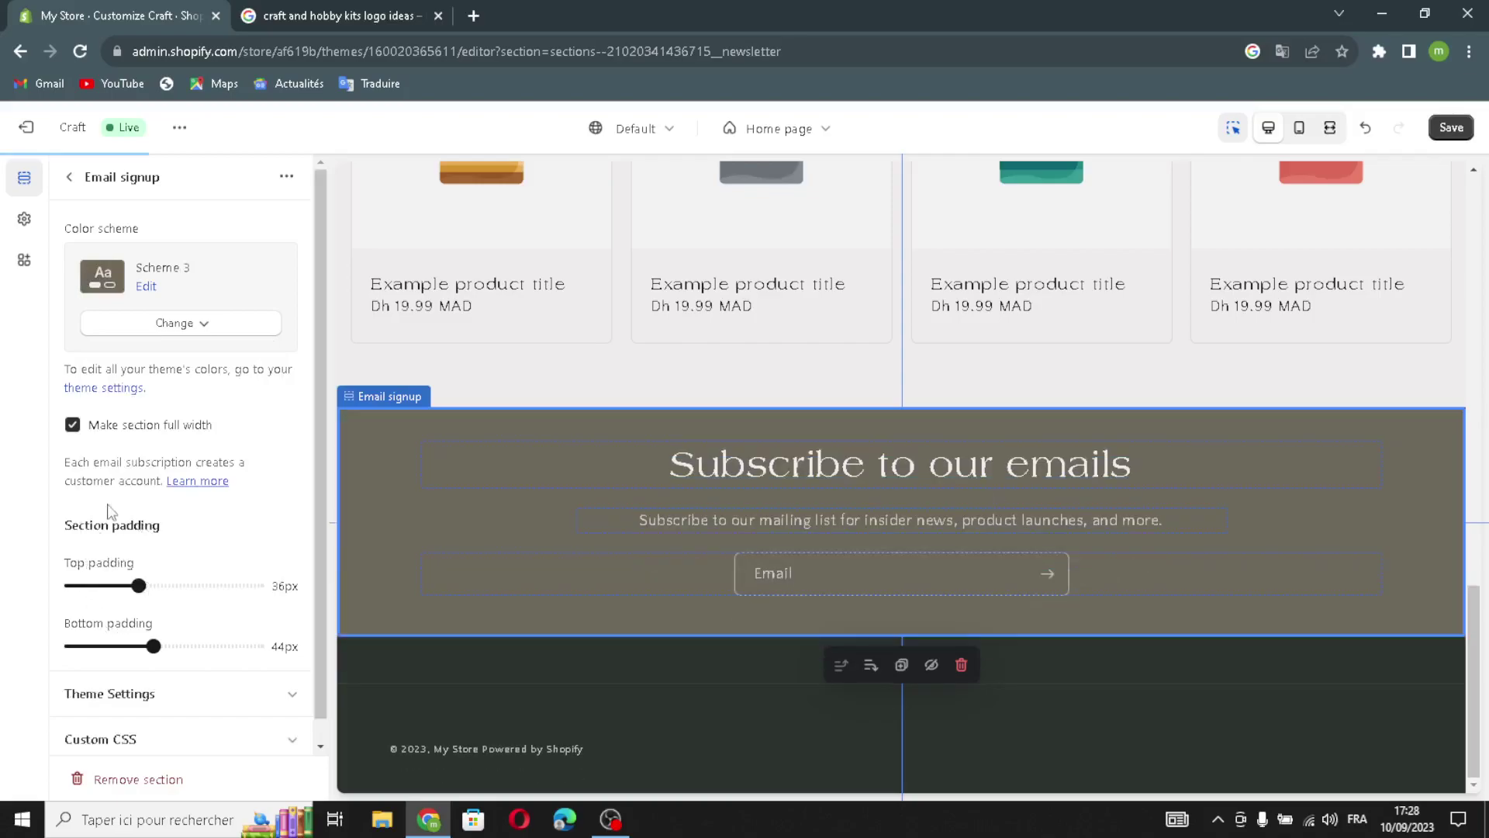
left_click(85, 428)
left_click(74, 427)
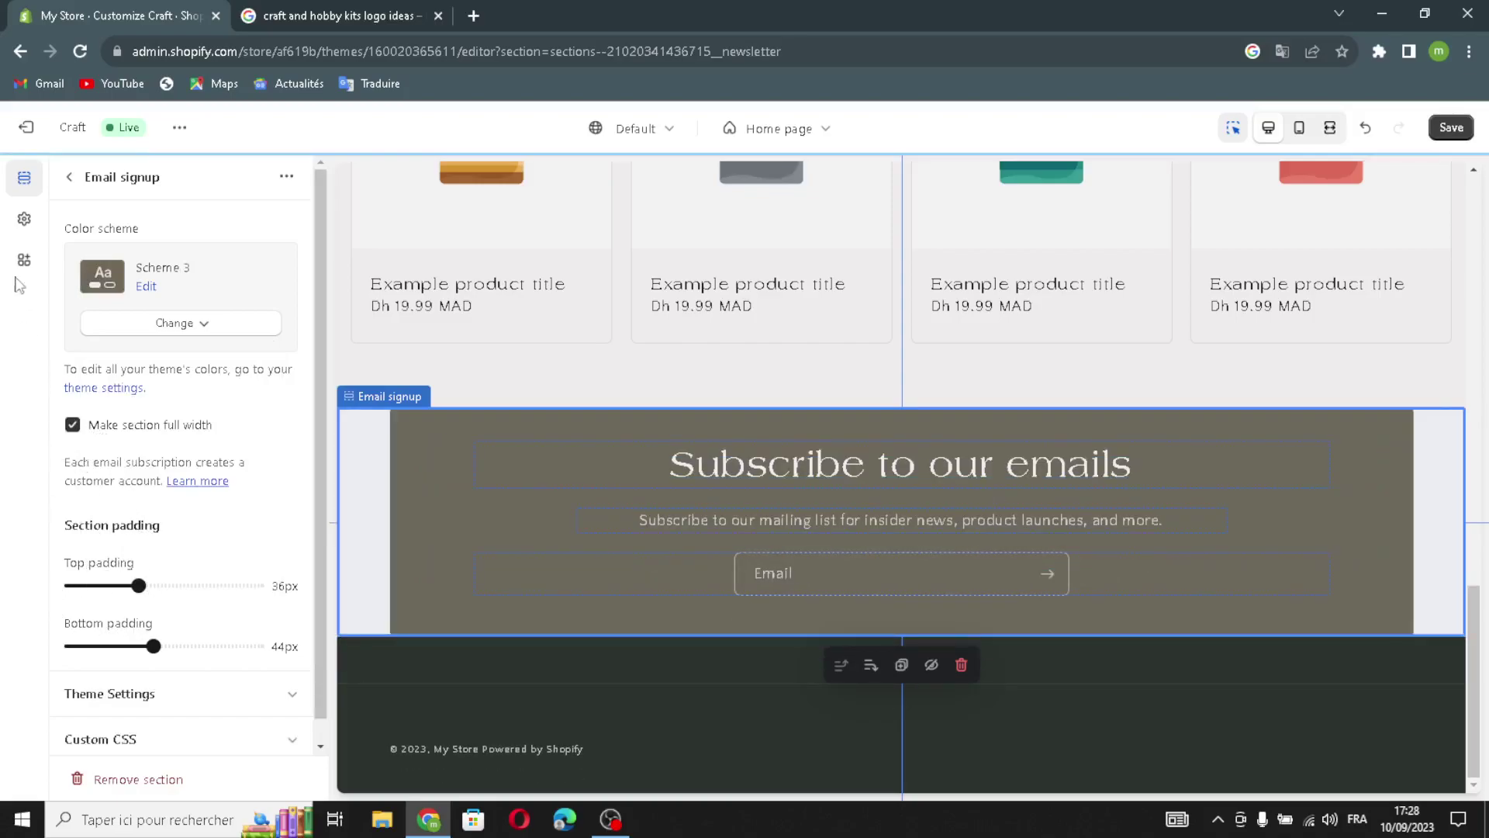
left_click(69, 177)
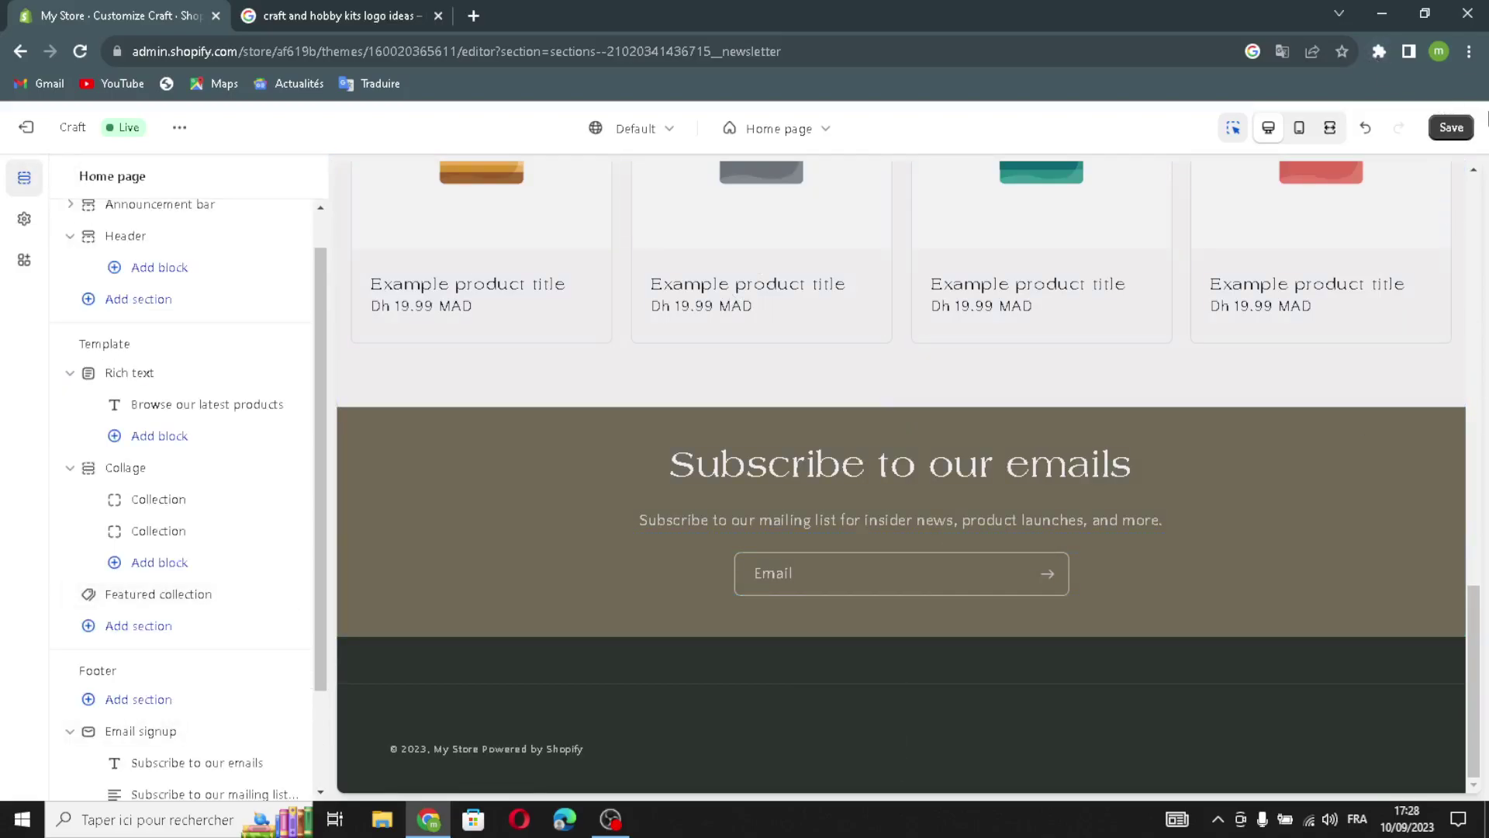
Step: Save the theme changes and exit the theme editor to the store admin's home page
left_click(1451, 127)
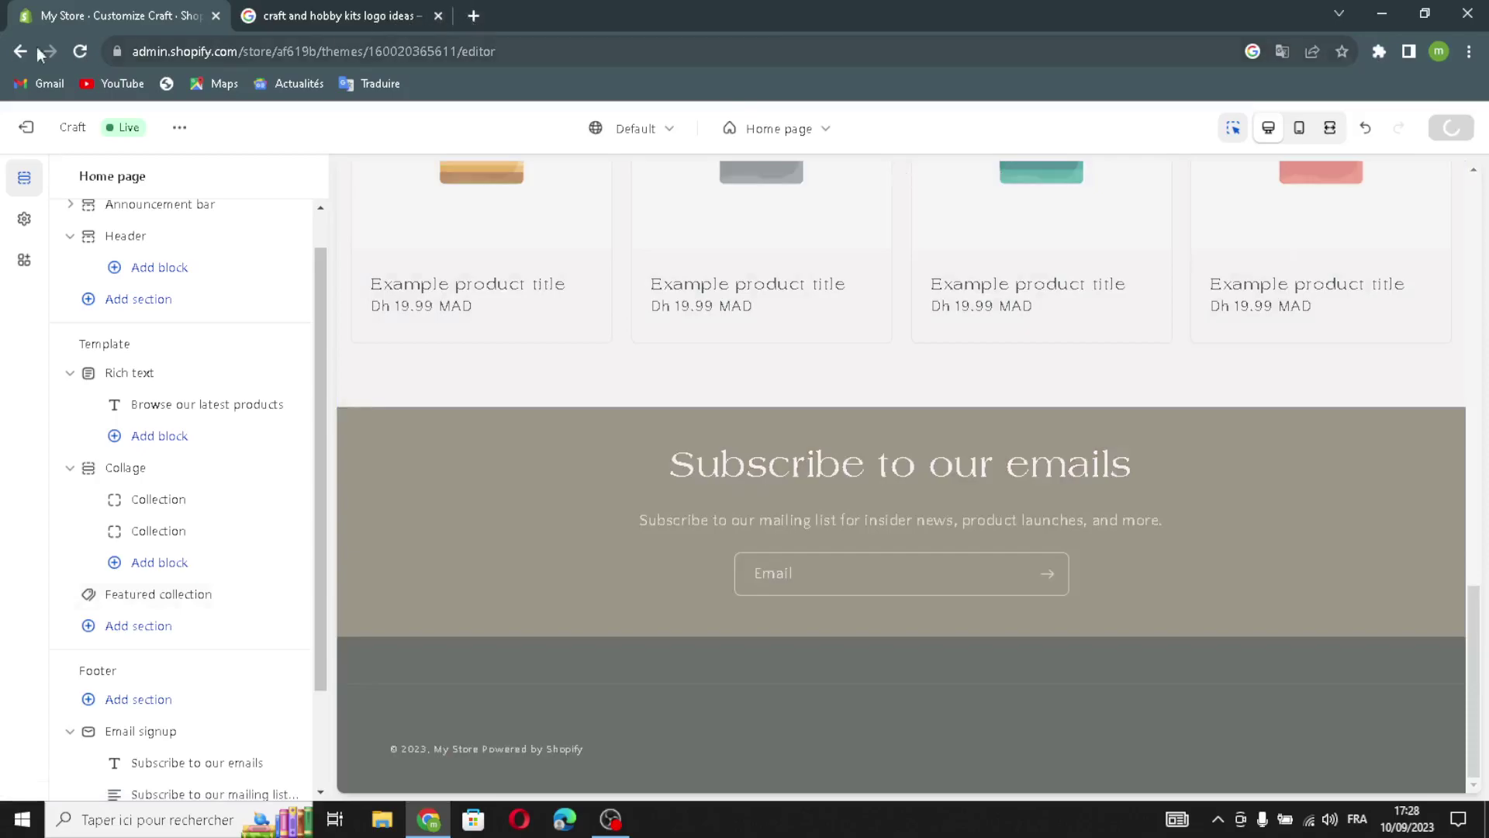
left_click(28, 126)
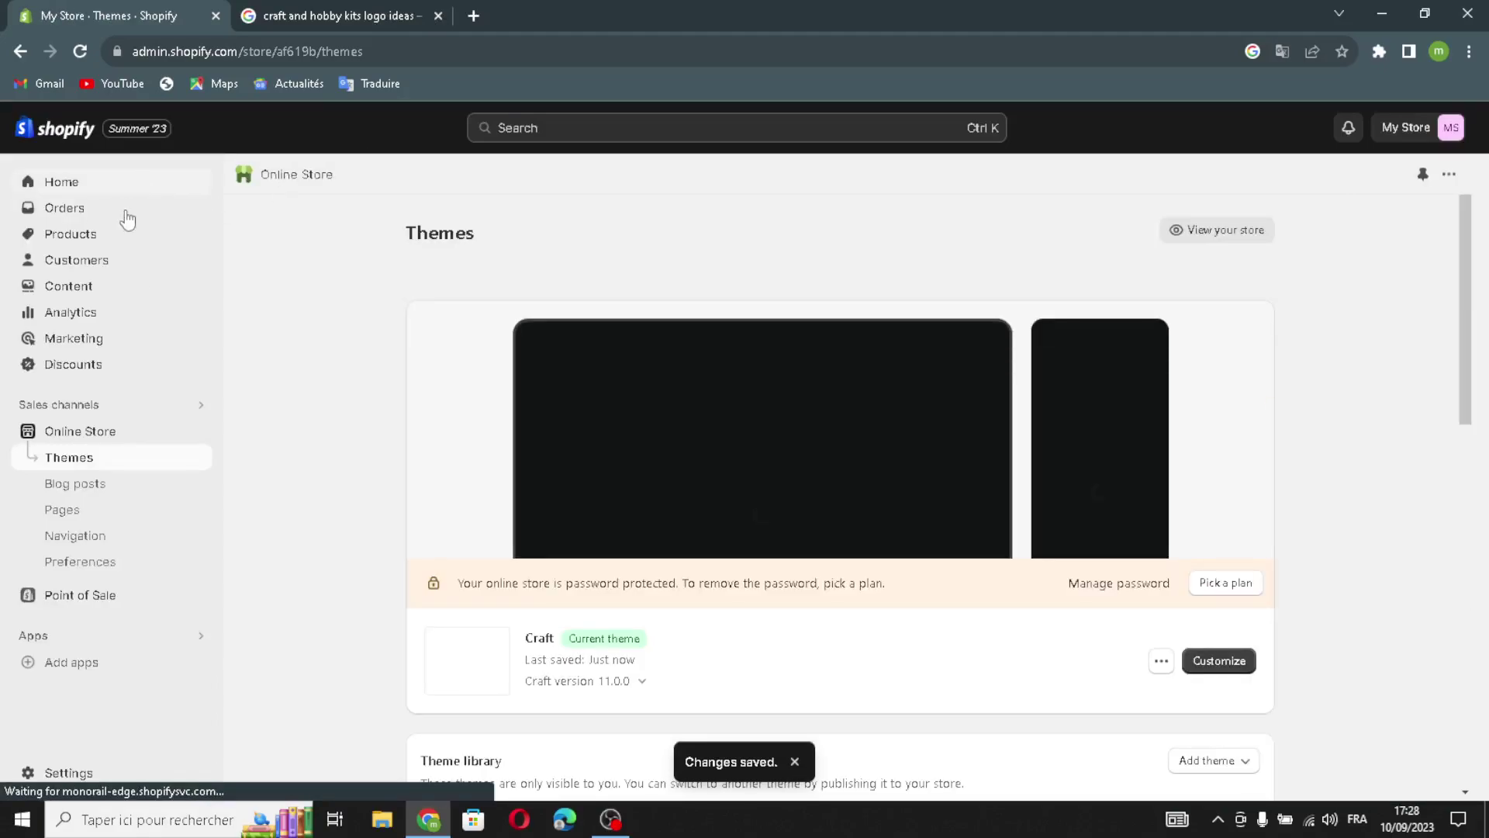
left_click(572, 565)
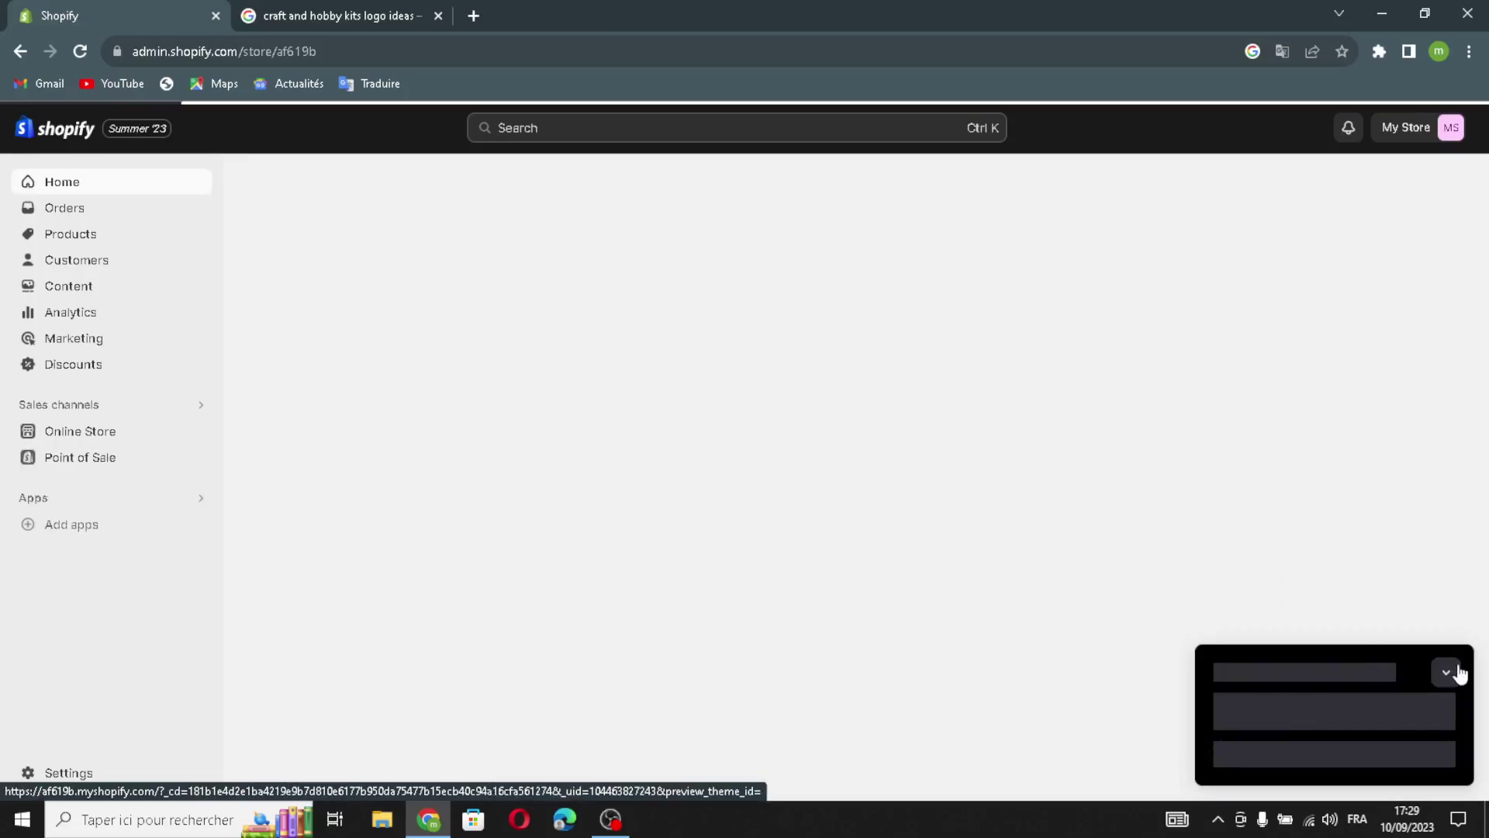
Step: Collapse the trial notice, then expand the custom domain task and mark "Add sharing details" as completed in the setup guide
left_click(1446, 616)
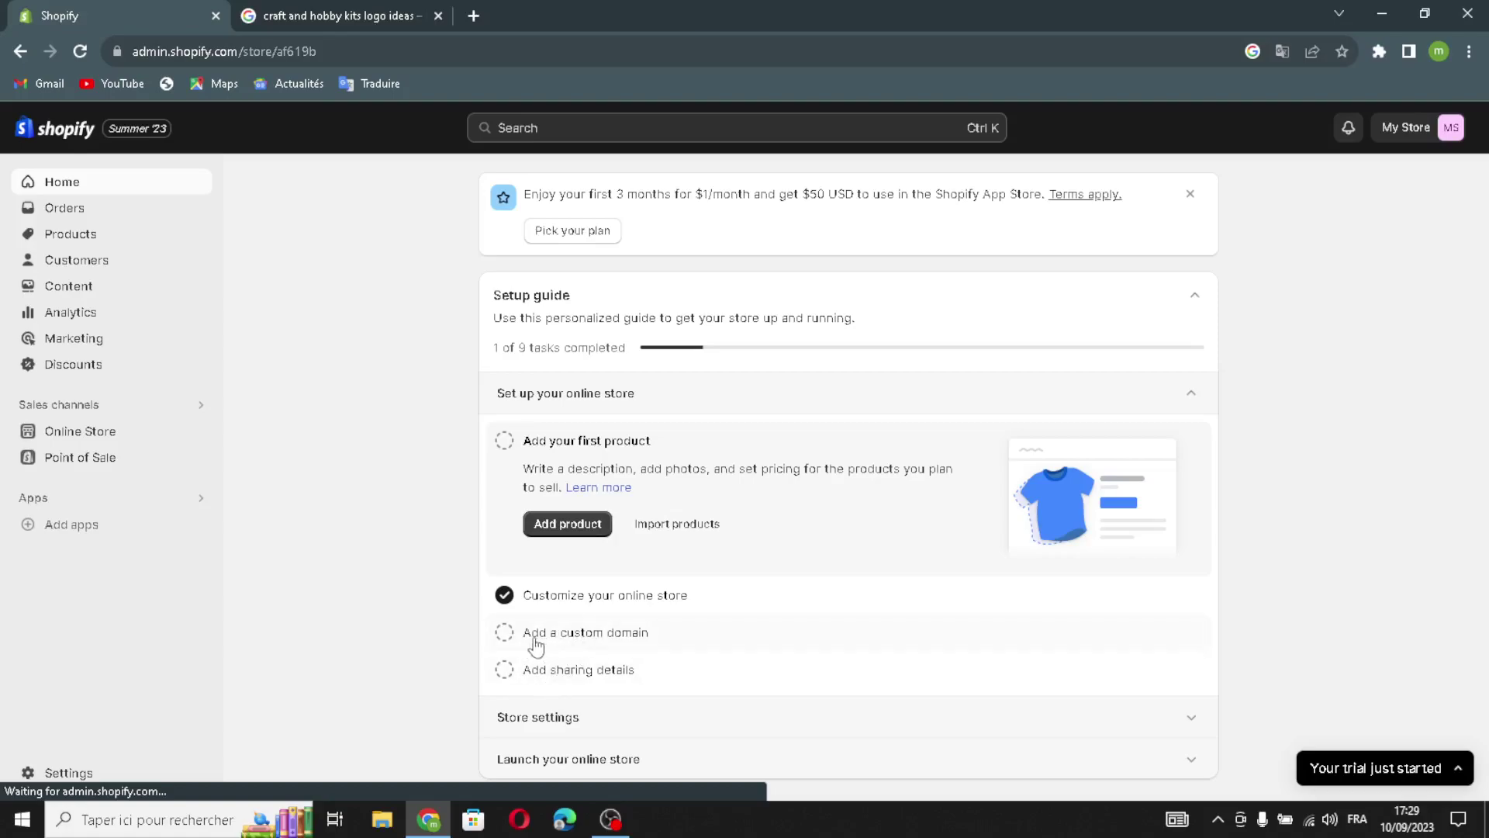
left_click(535, 644)
left_click(504, 669)
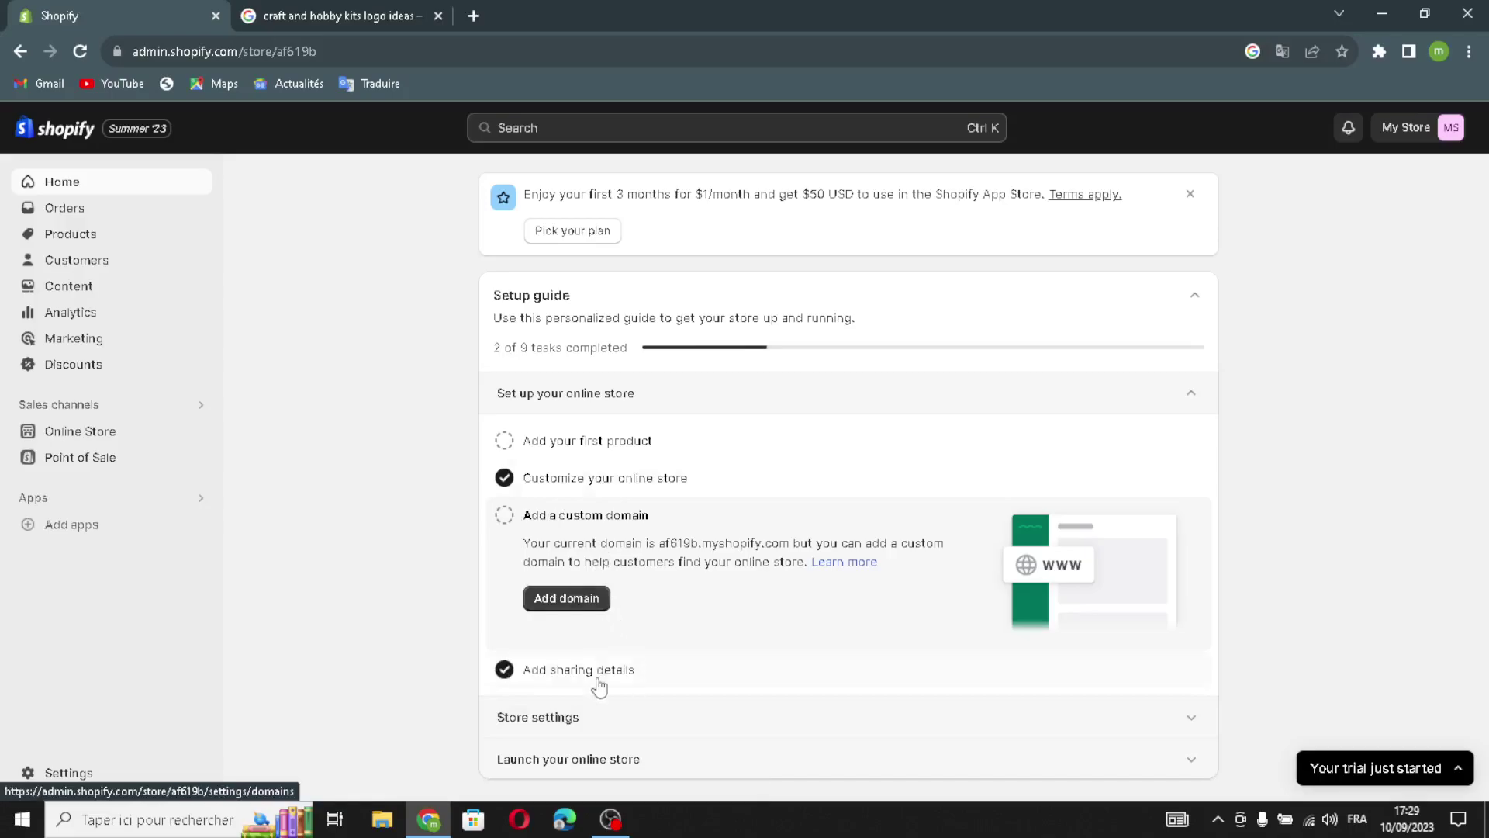
Step: Rename the store "Crafty Kits Hub" through the setup guide's store naming task, save the store details and close the settings
left_click(566, 715)
left_click(578, 570)
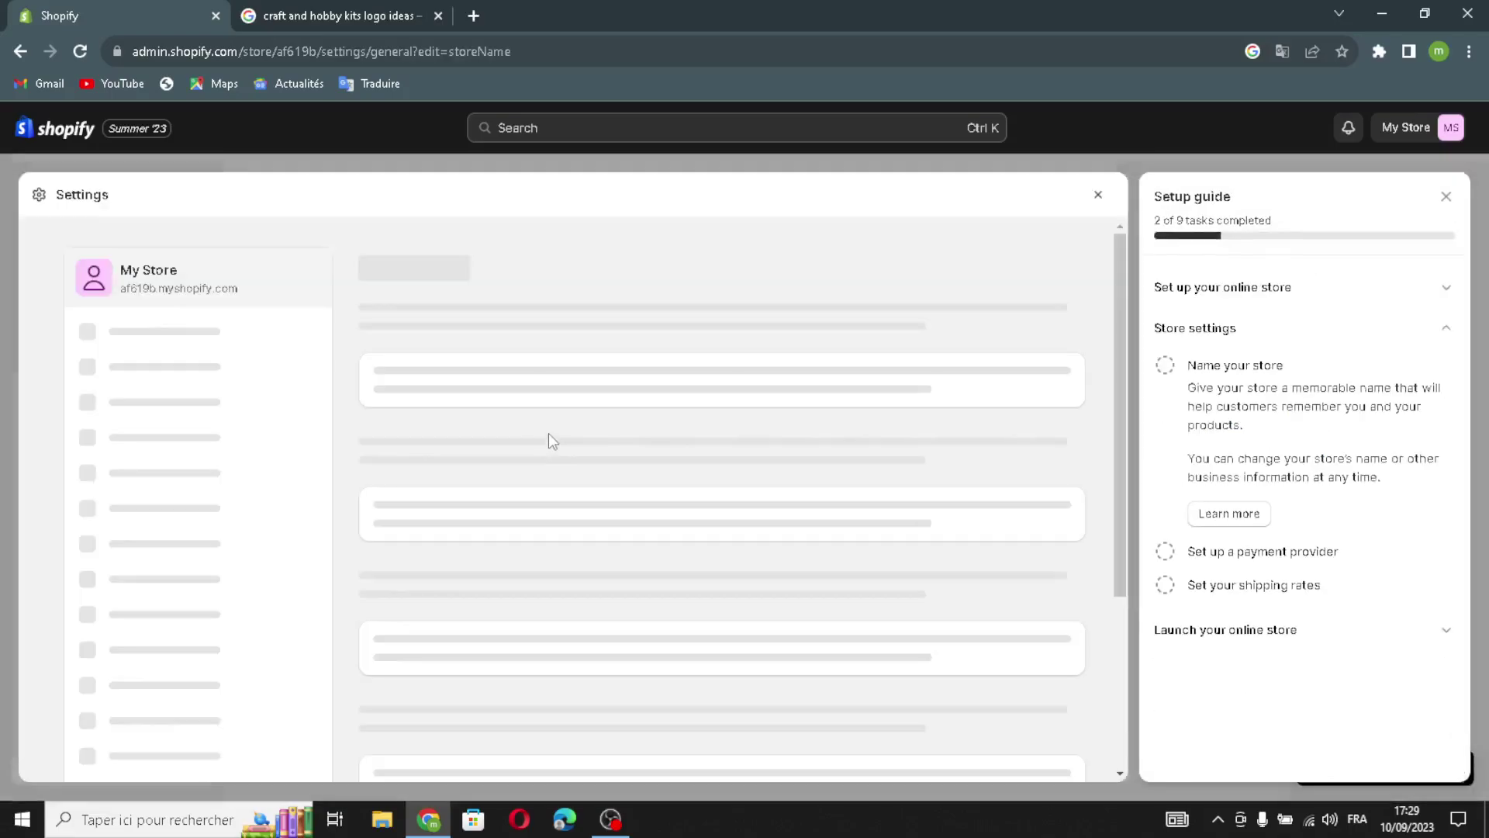
left_click_drag(395, 419, 463, 419)
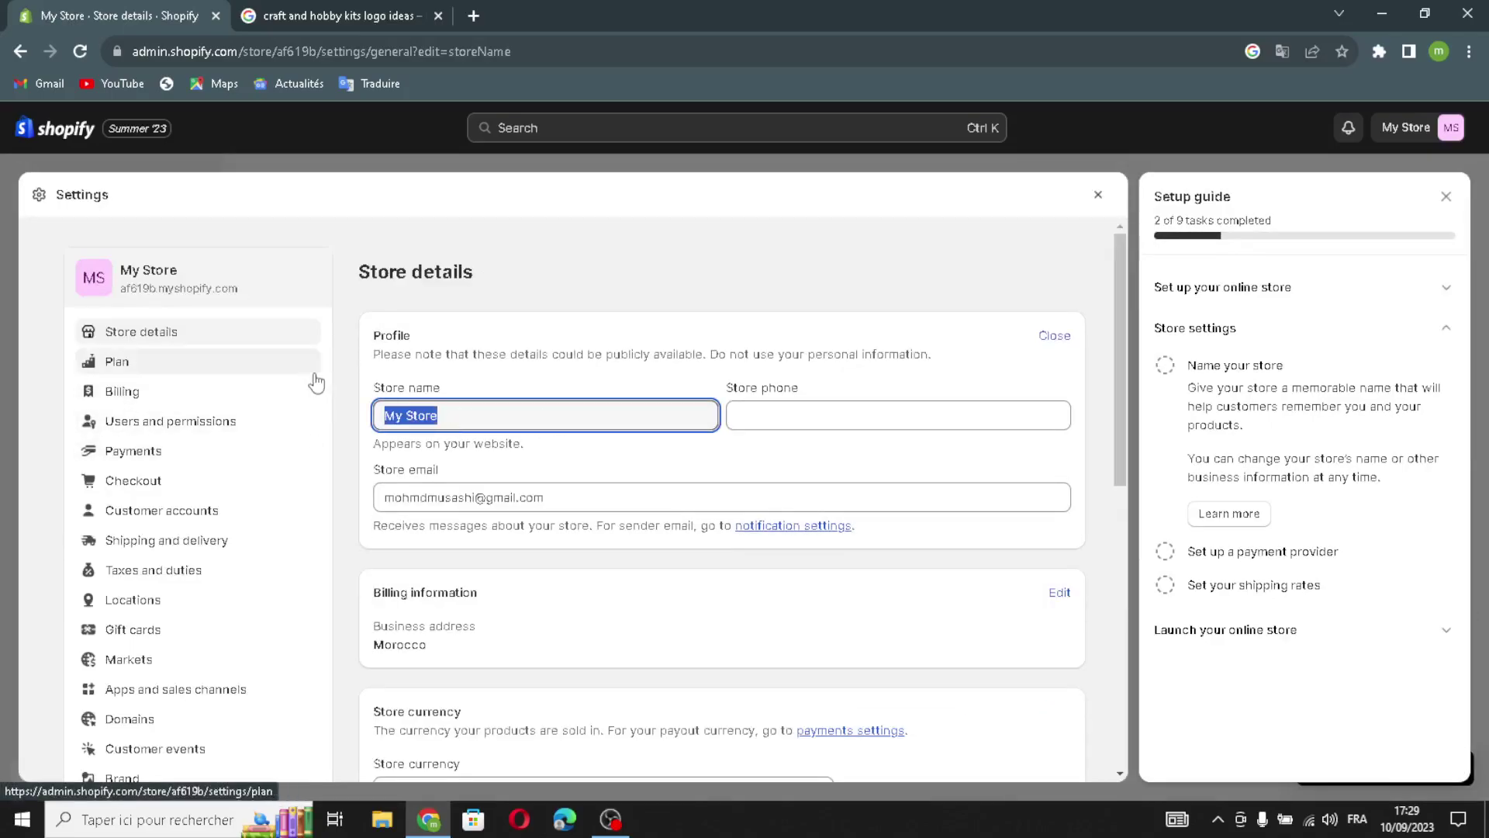
type("Crafty Kits Hub")
left_click(851, 423)
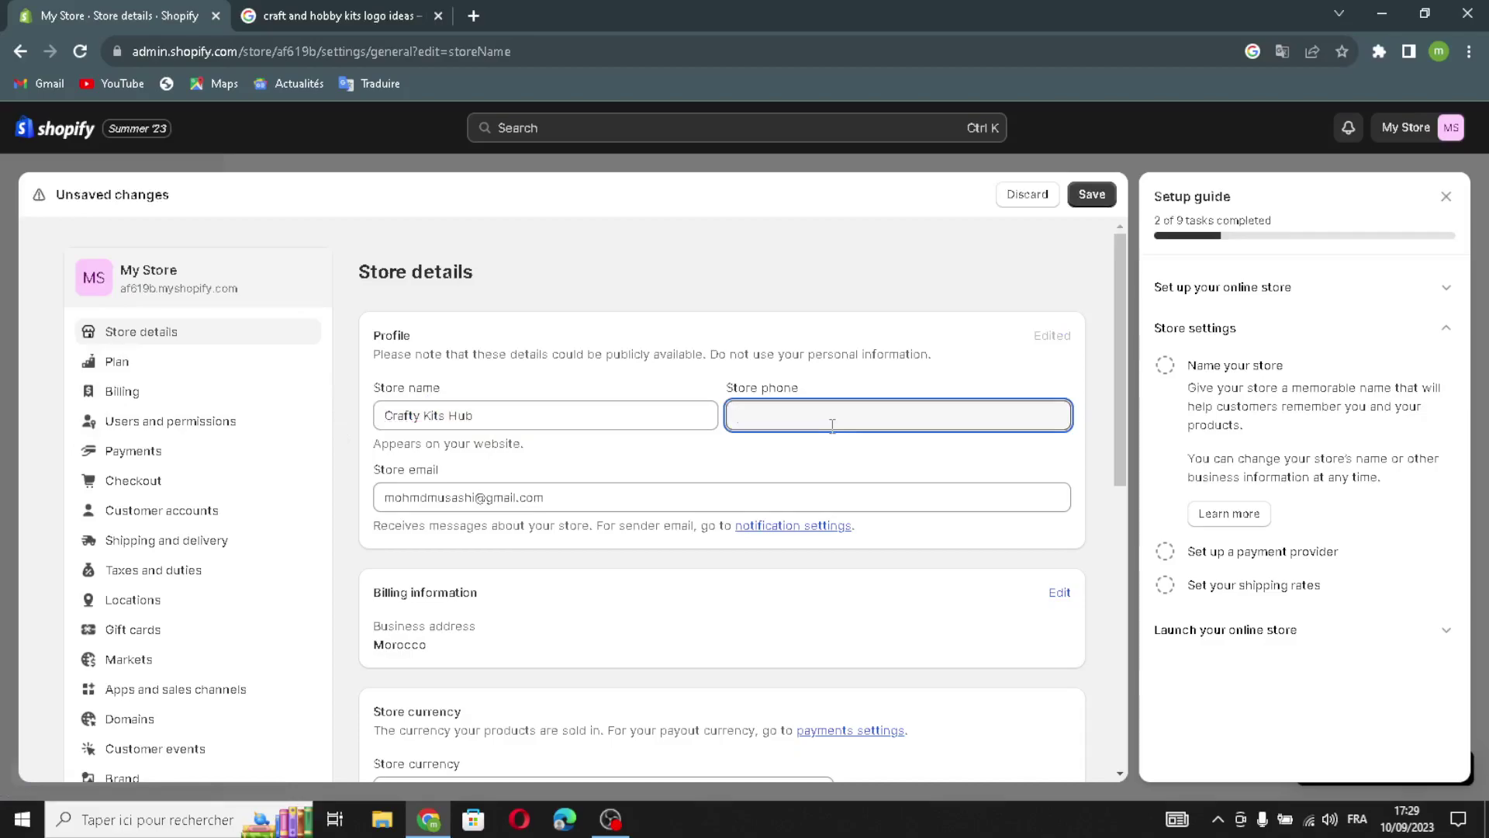
left_click(735, 488)
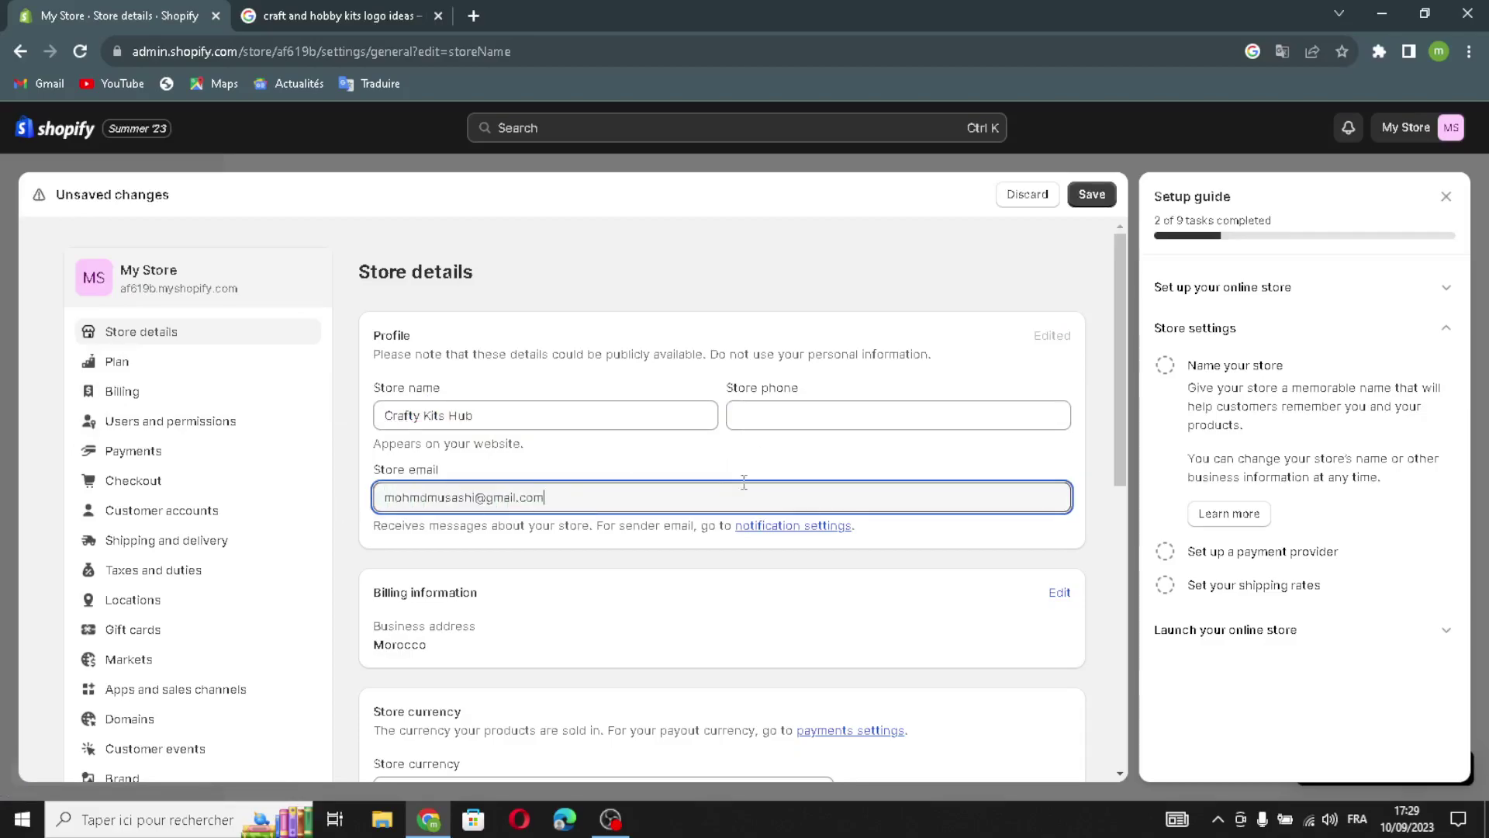
left_click(1091, 195)
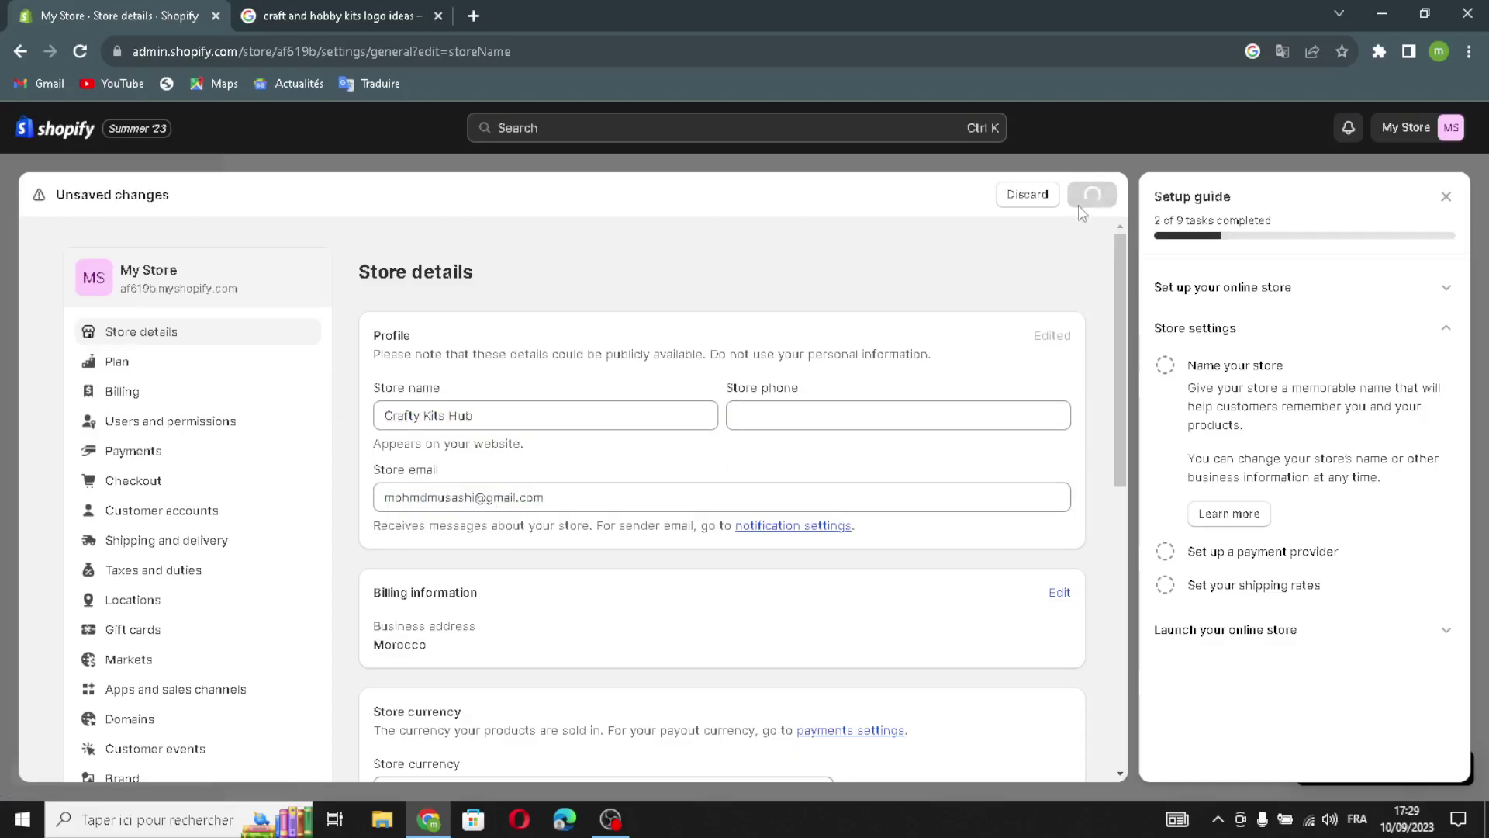
left_click(1446, 197)
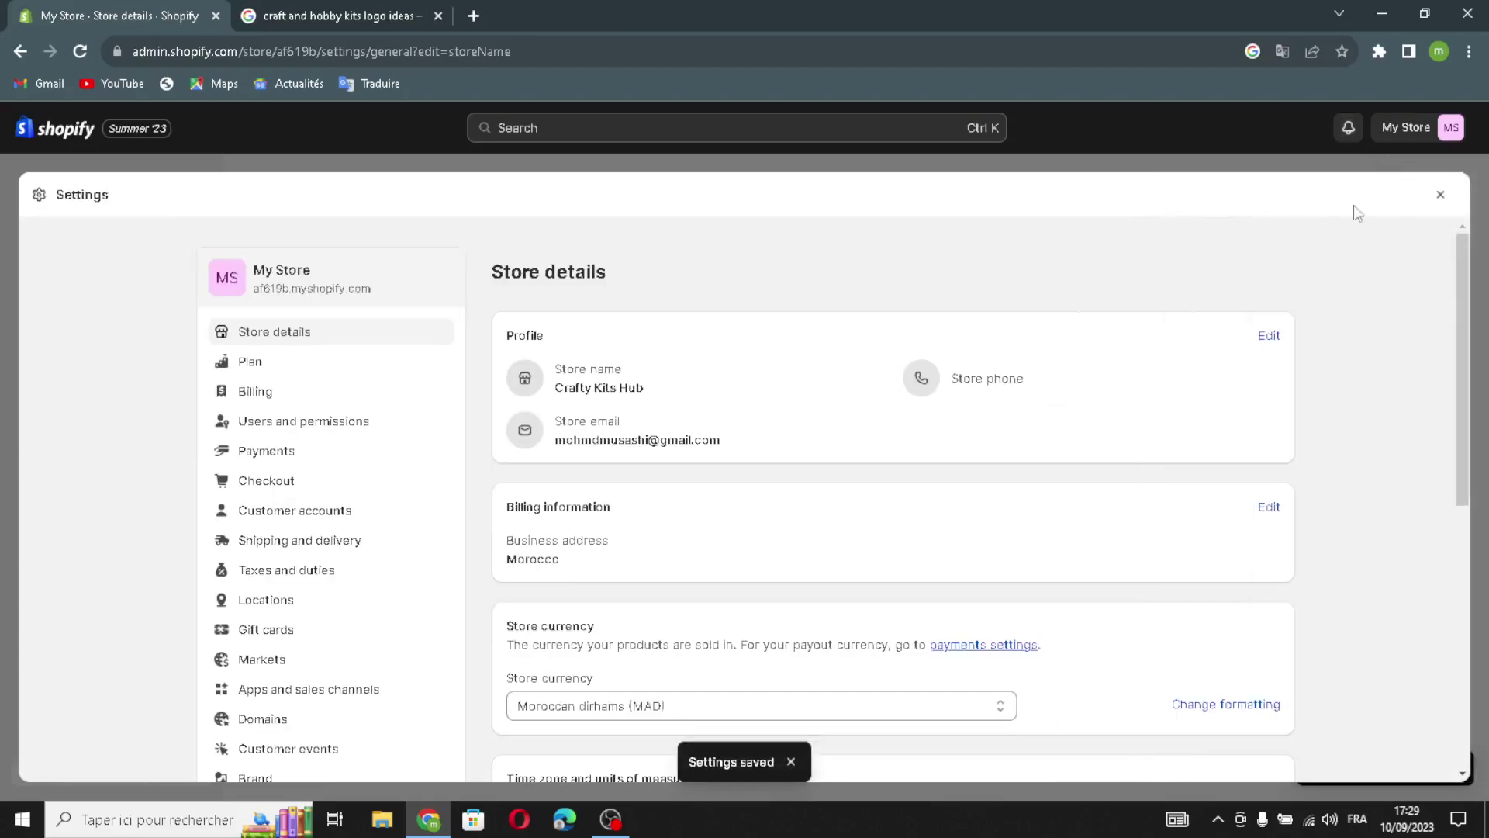
left_click(1443, 196)
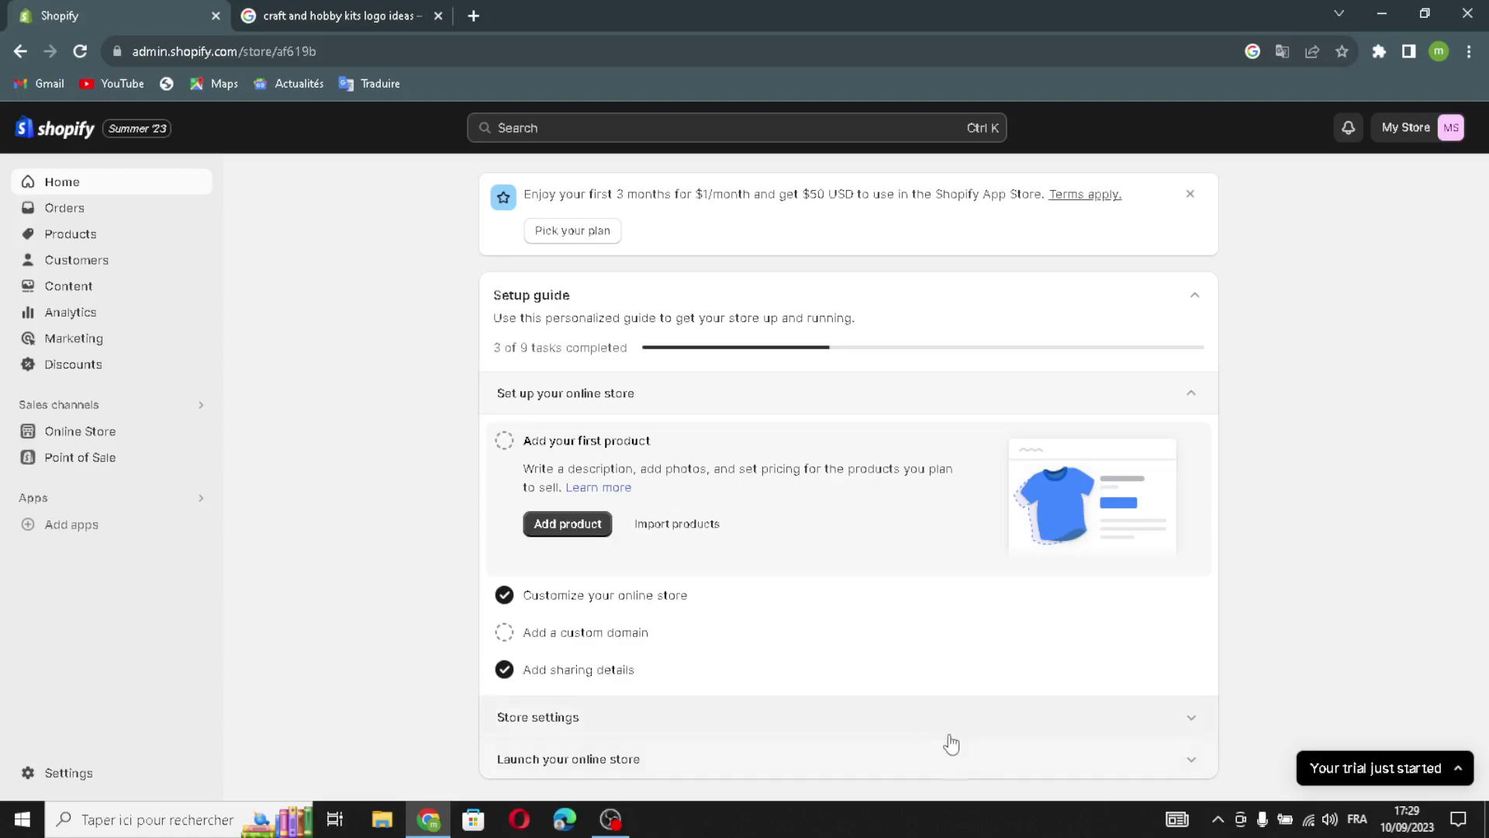
Step: Expand the "Launch your online store" tasks in the setup guide and close the logo ideas search page
left_click(647, 773)
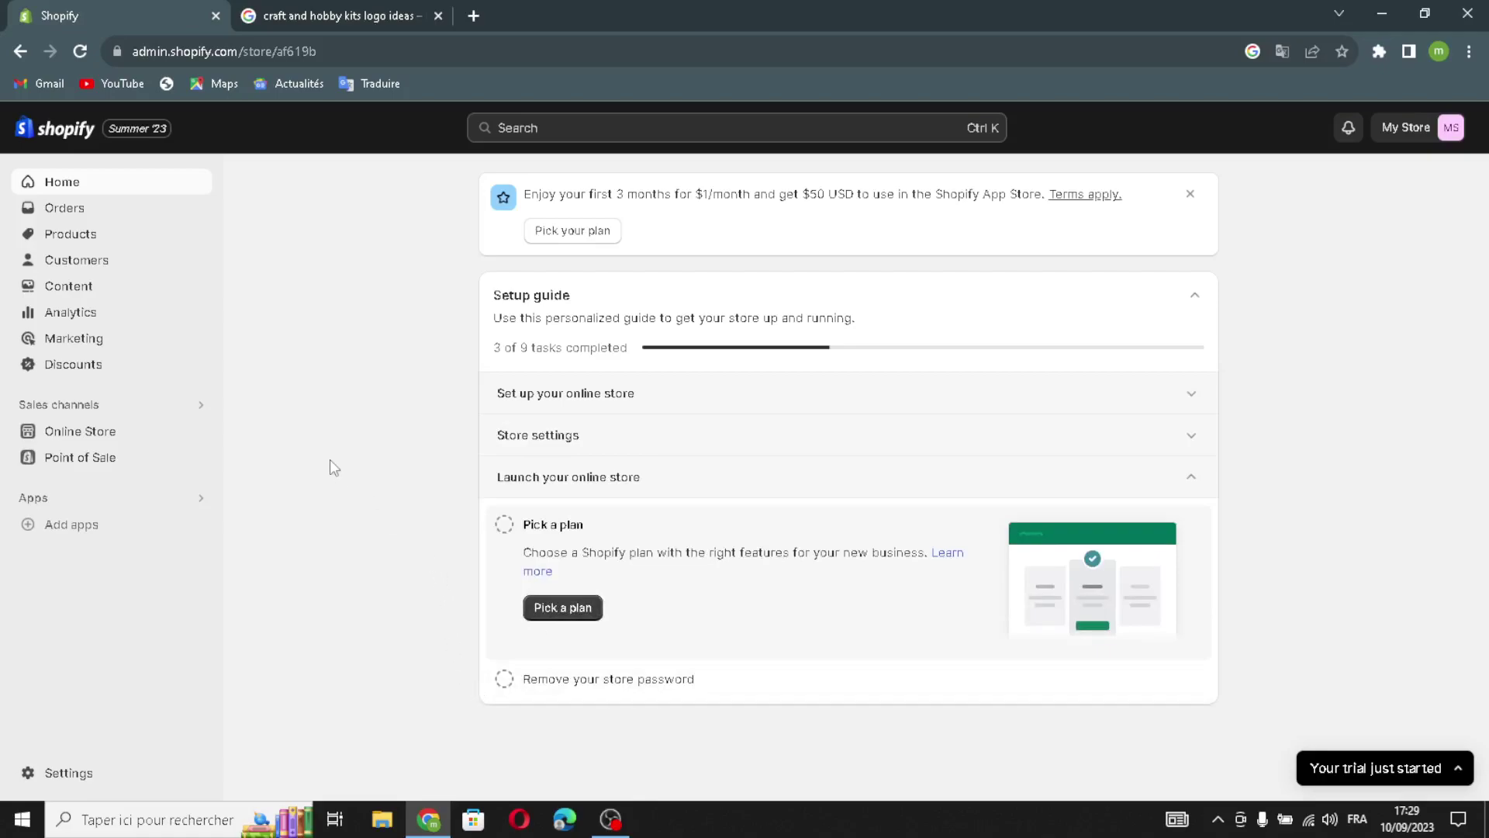
left_click(439, 16)
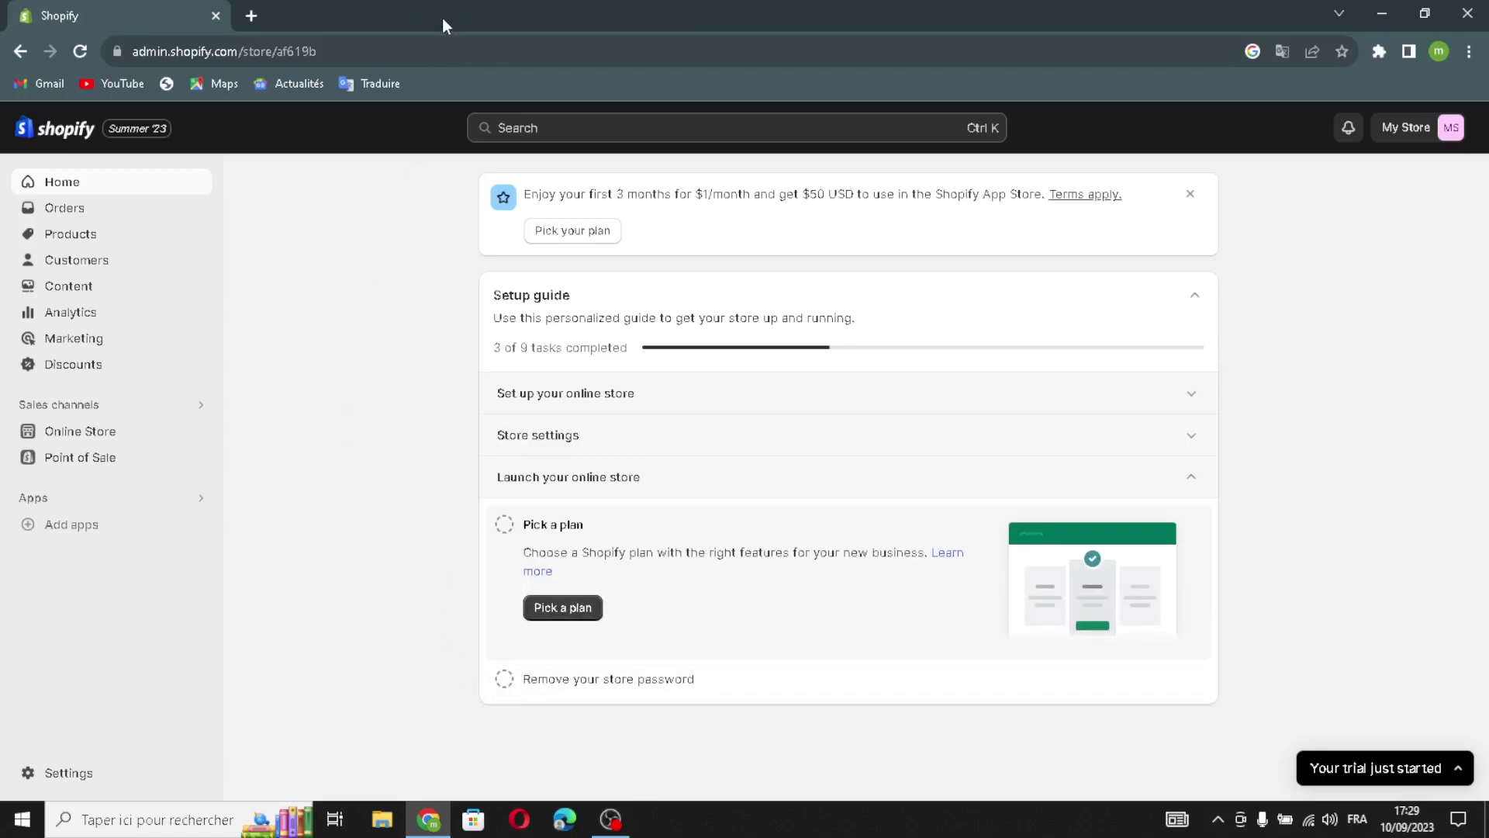